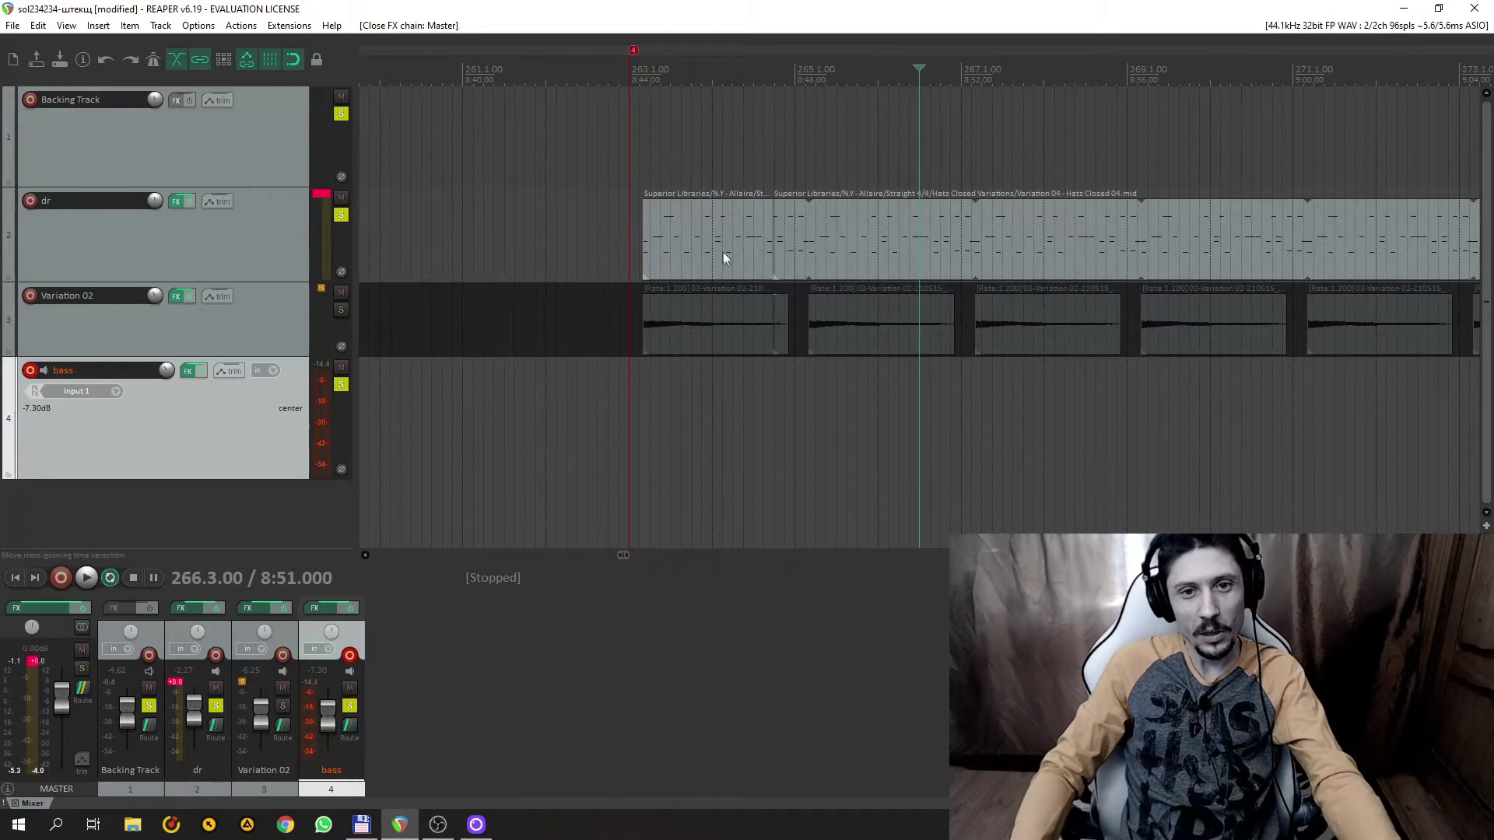
click(824, 249)
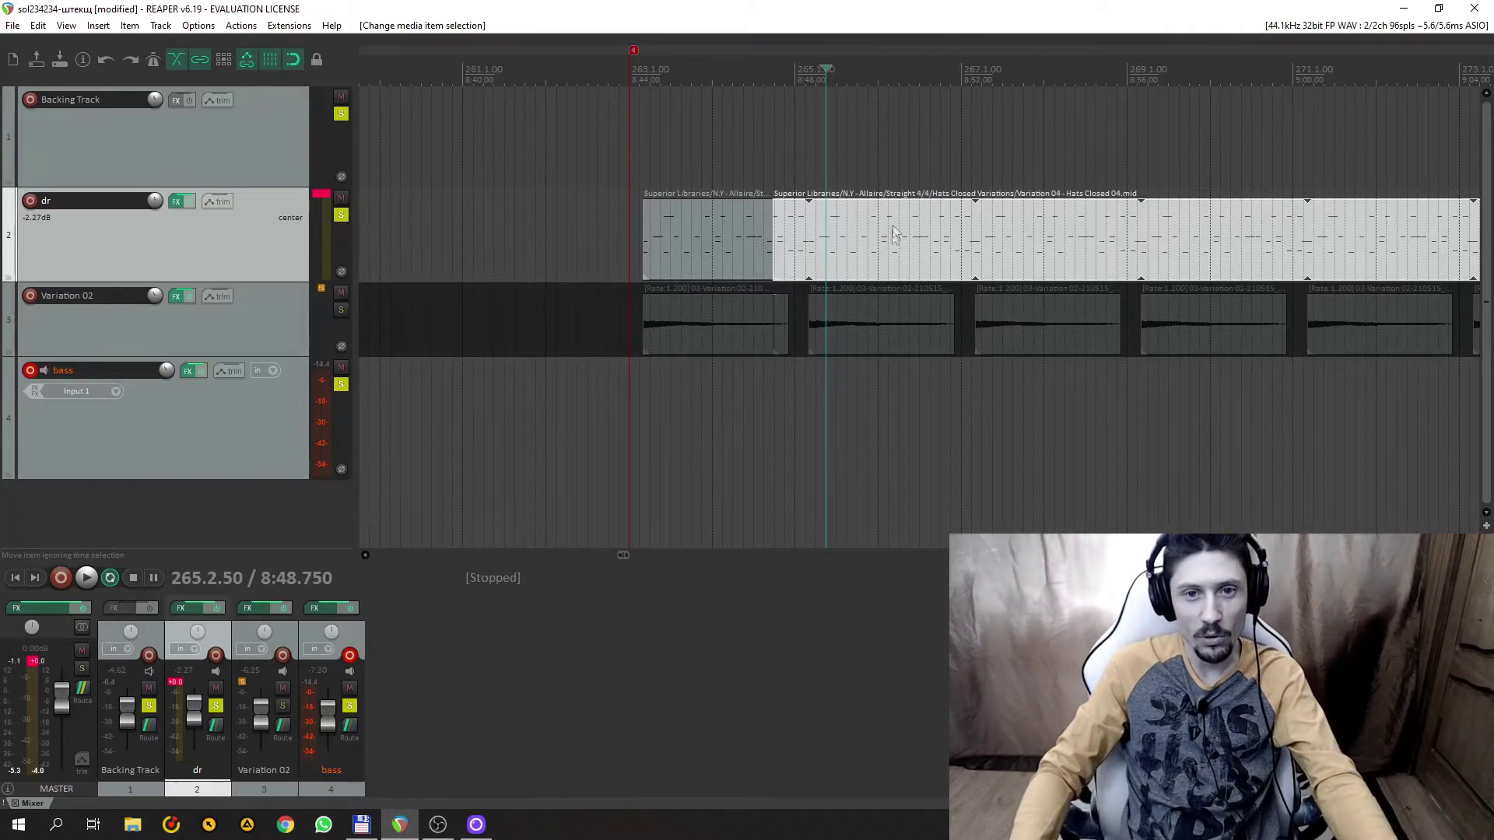
click(724, 245)
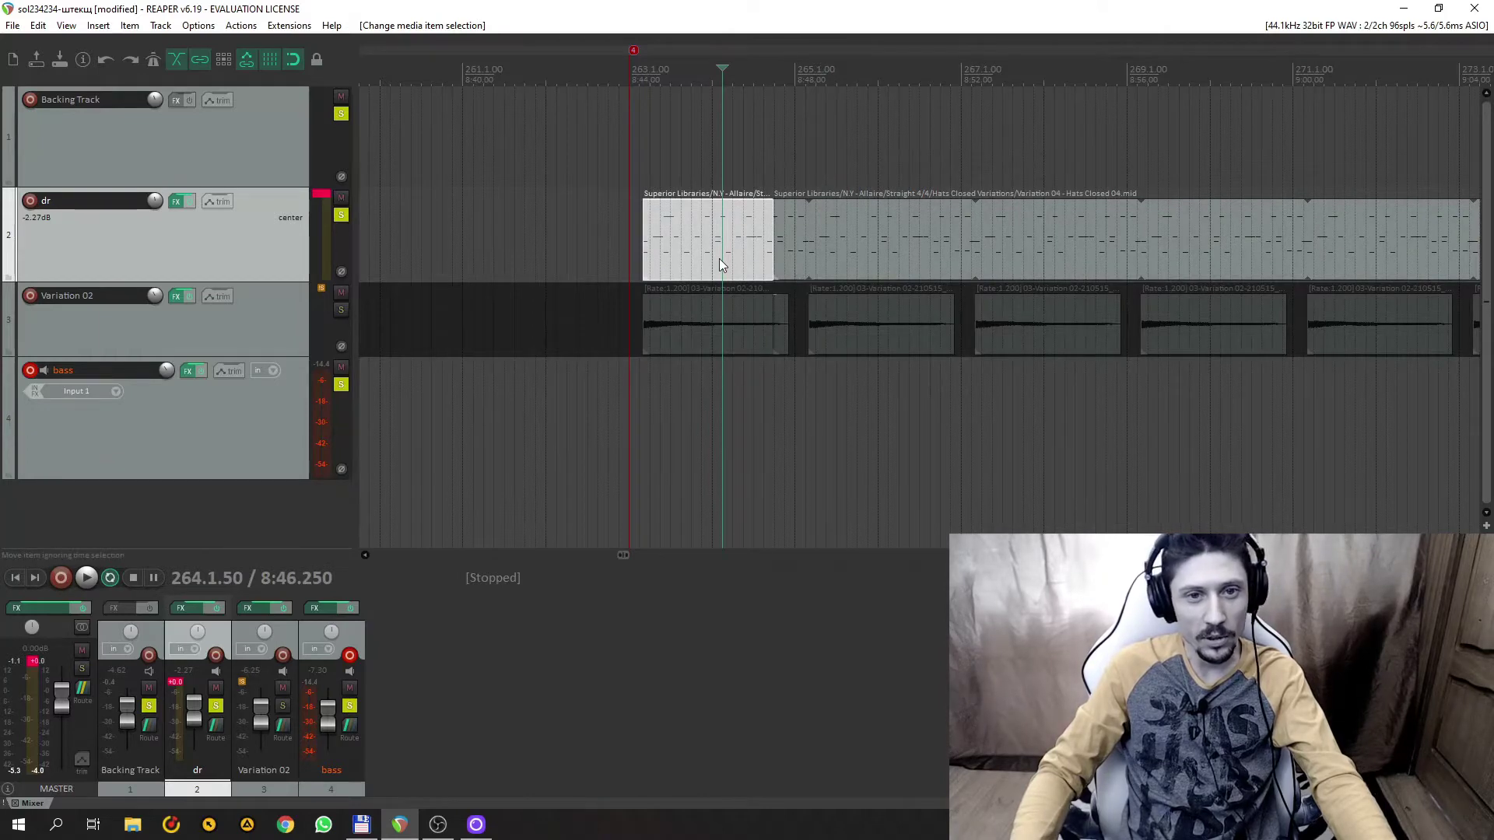
click(837, 245)
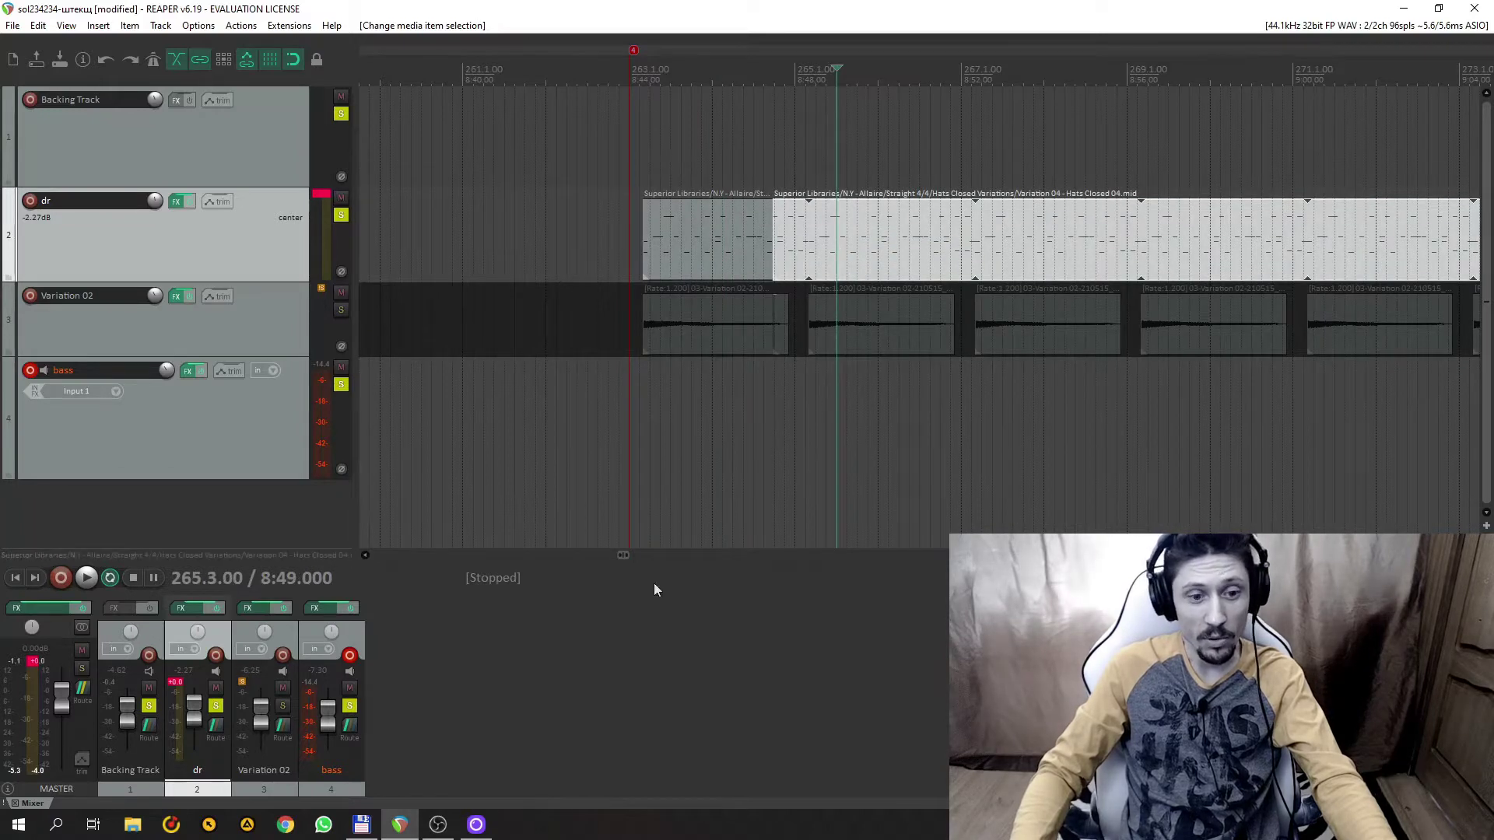
mouse_move(442, 828)
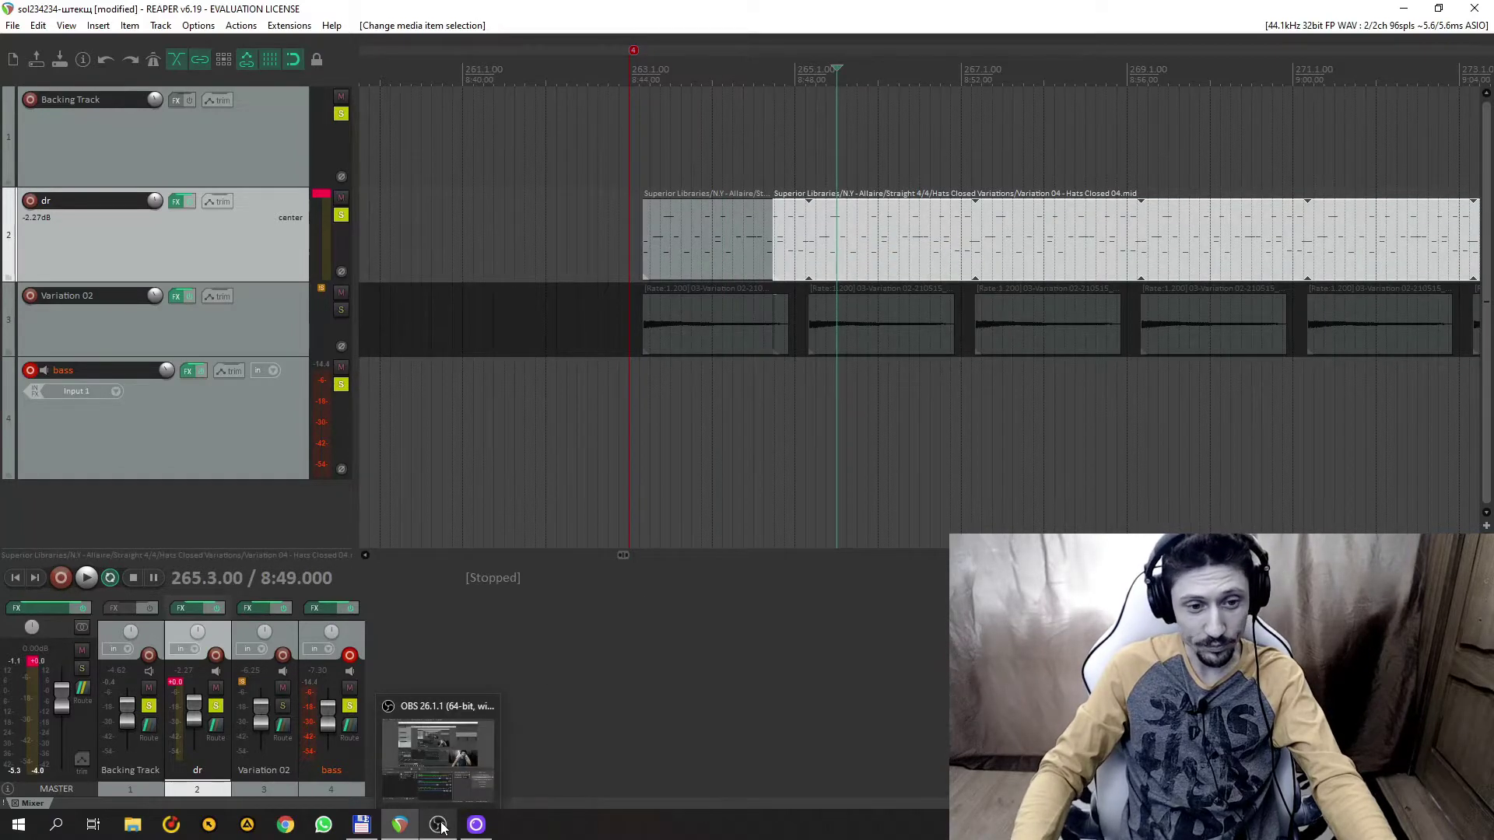
click(438, 759)
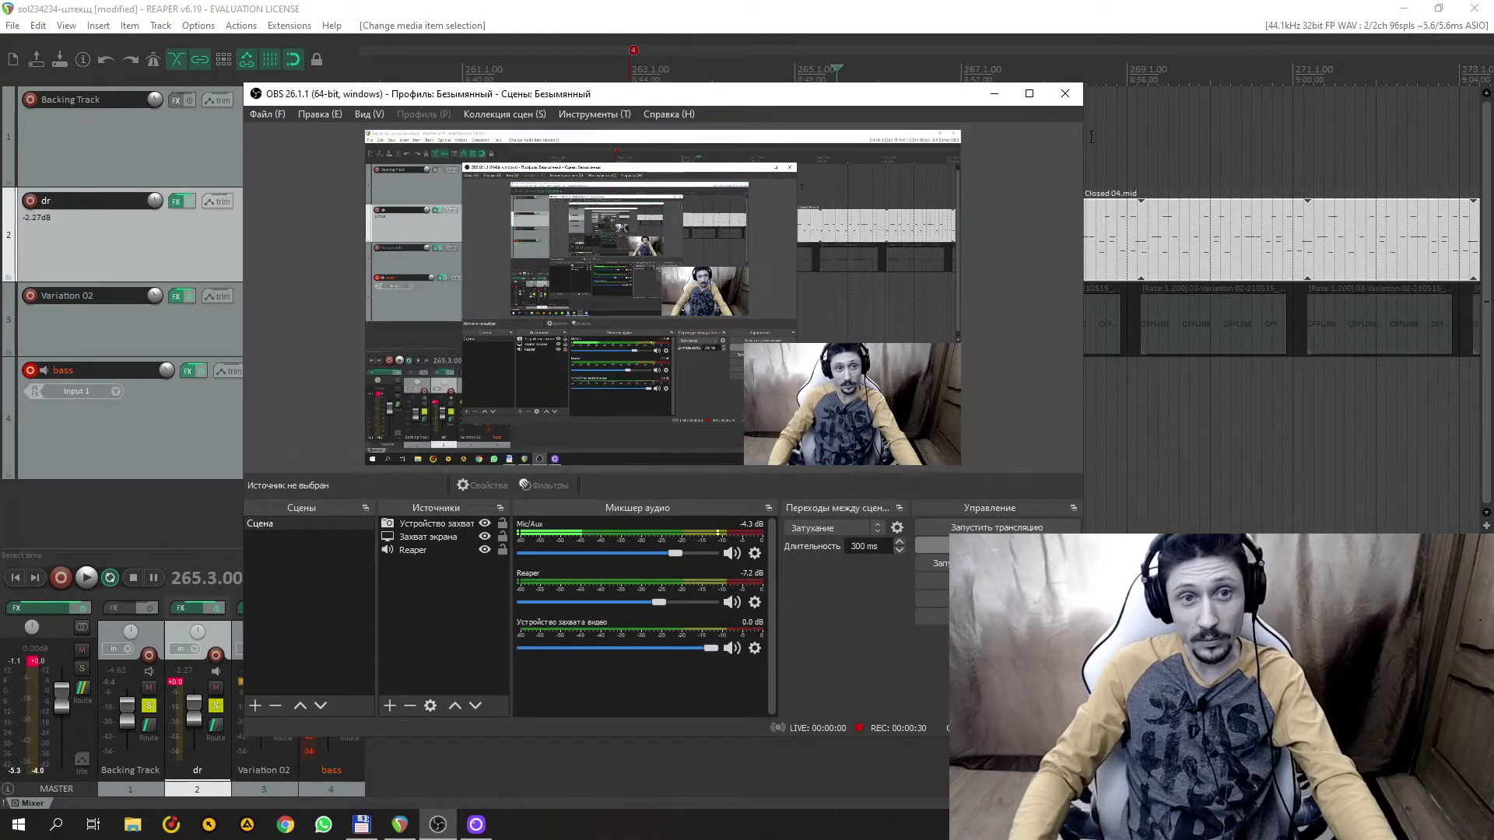
click(997, 95)
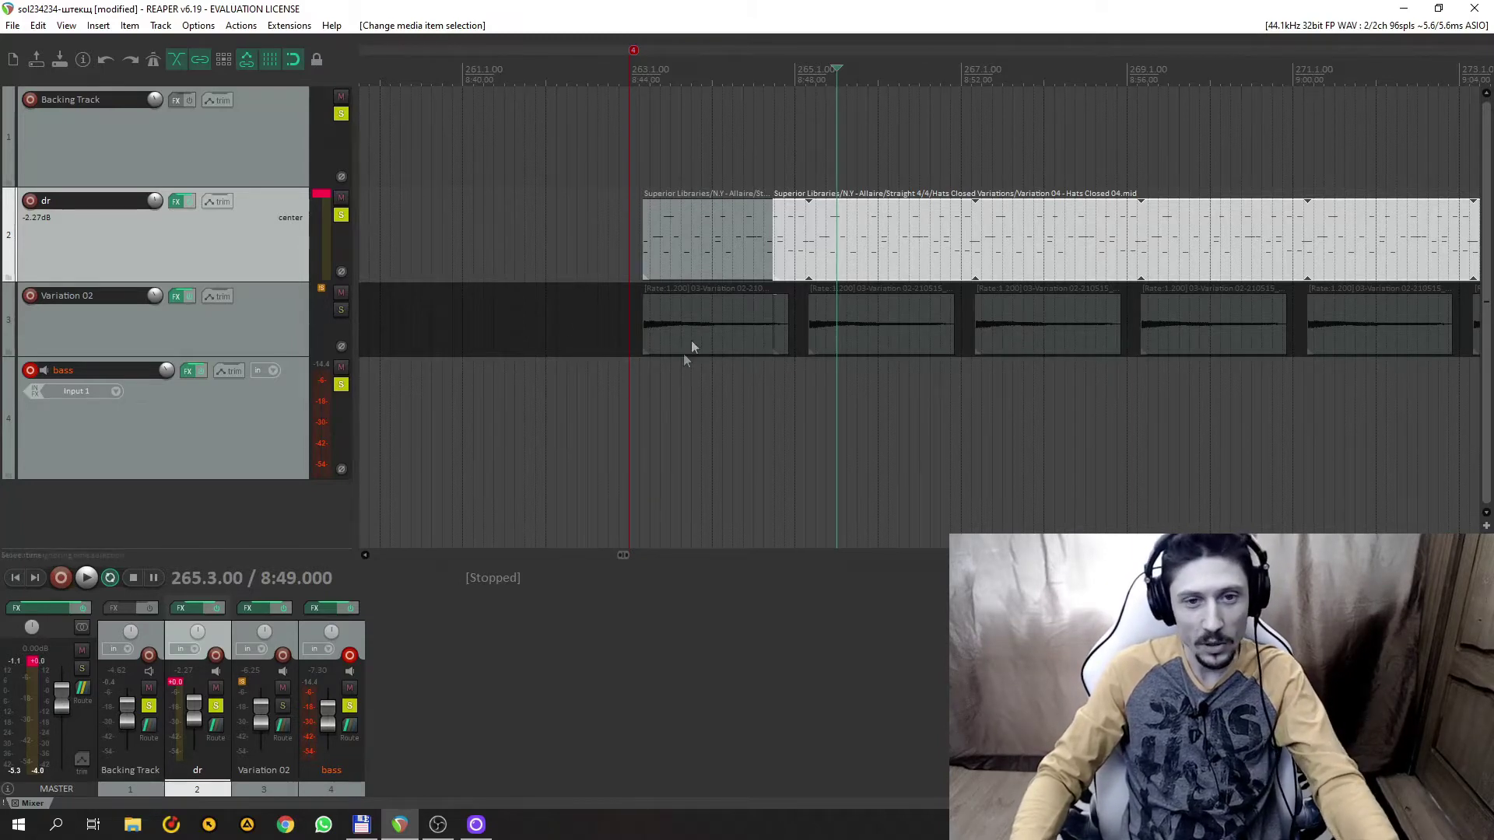
click(716, 261)
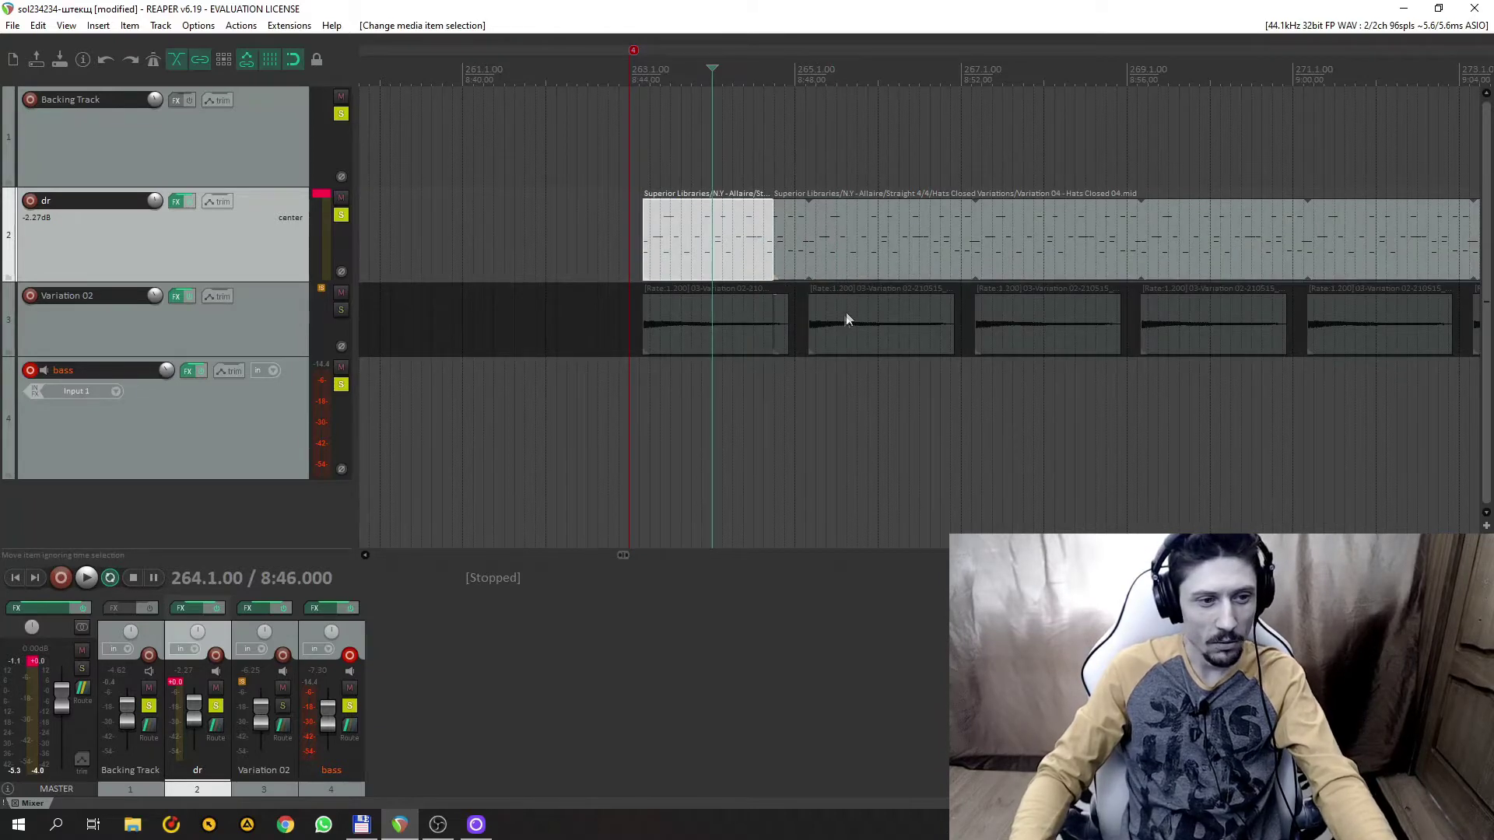
click(823, 243)
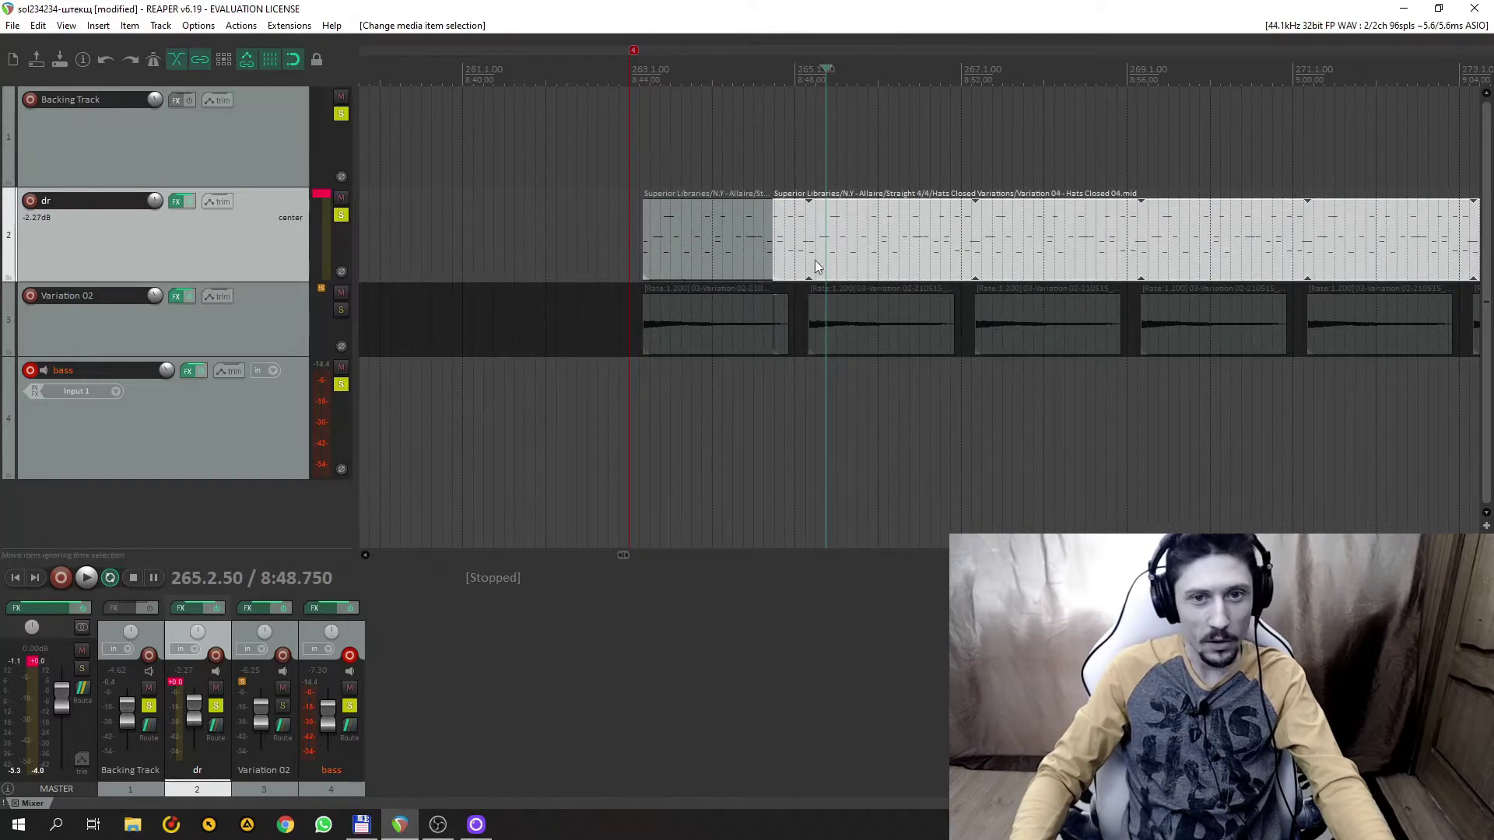
click(590, 225)
click(667, 238)
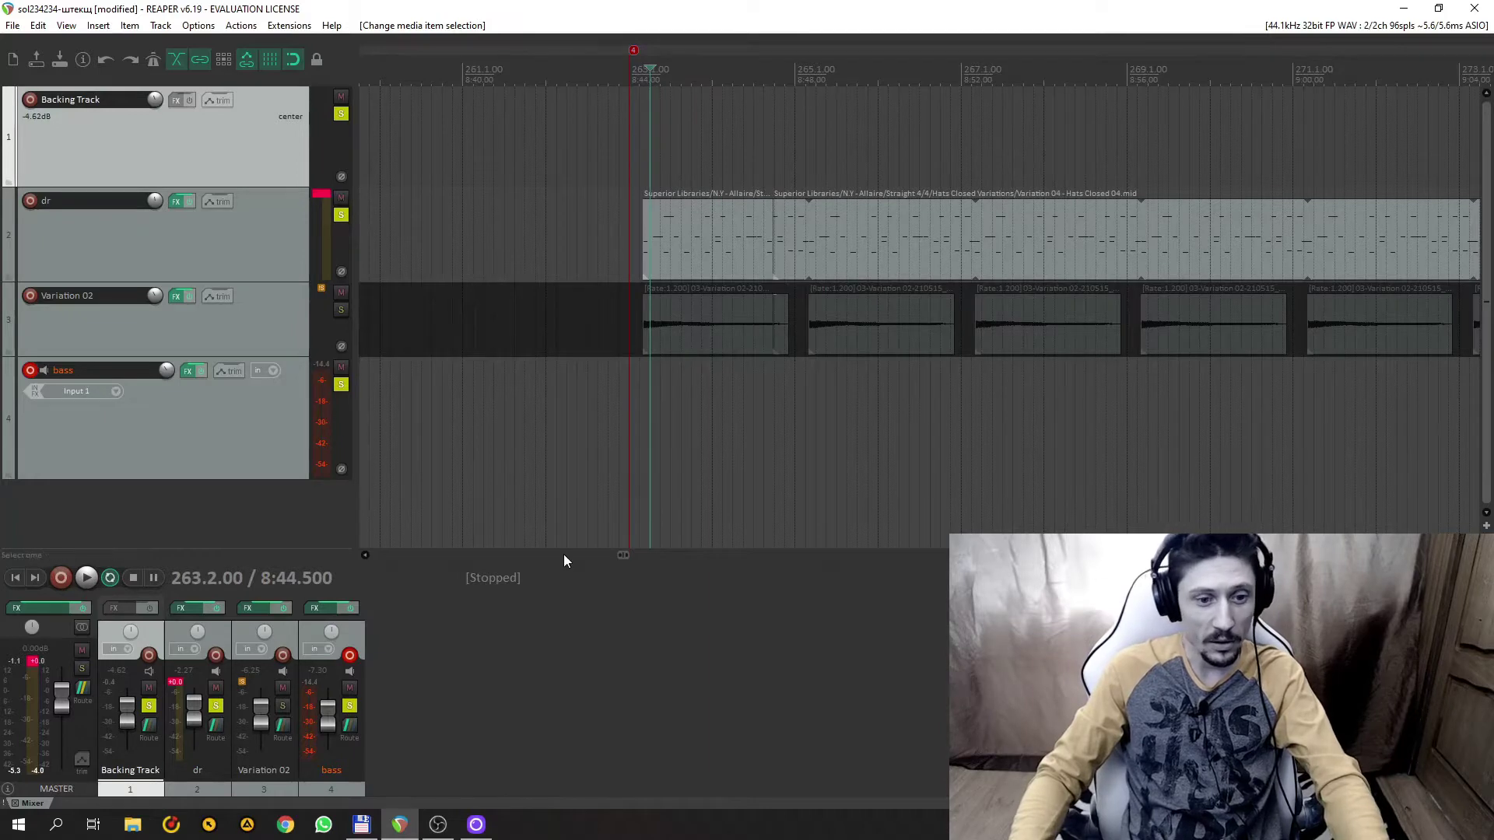
click(437, 824)
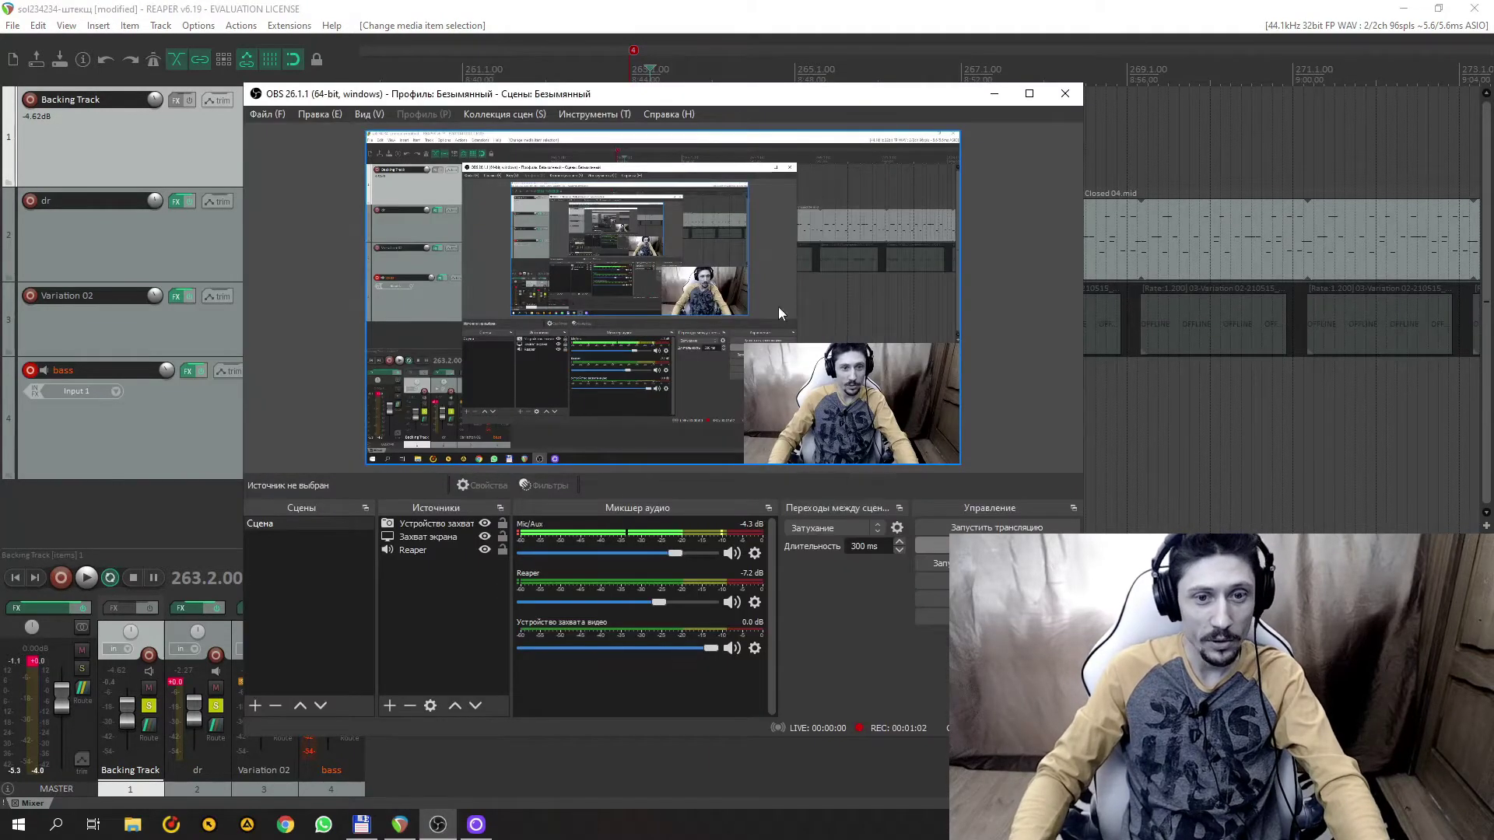
click(993, 94)
- Play the project from the longer drum item on the dr track and stop playback
click(837, 254)
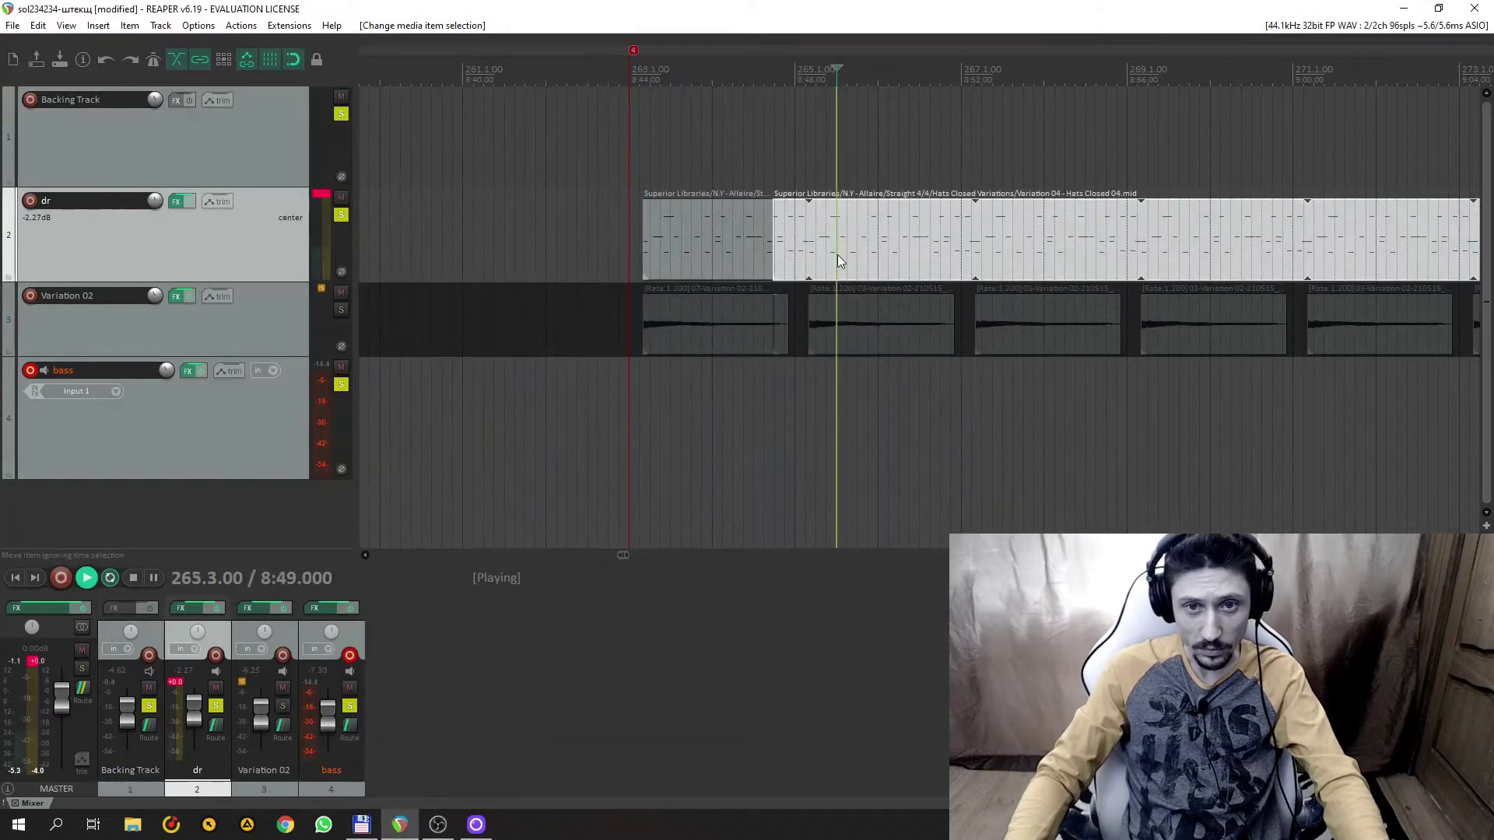
key(space)
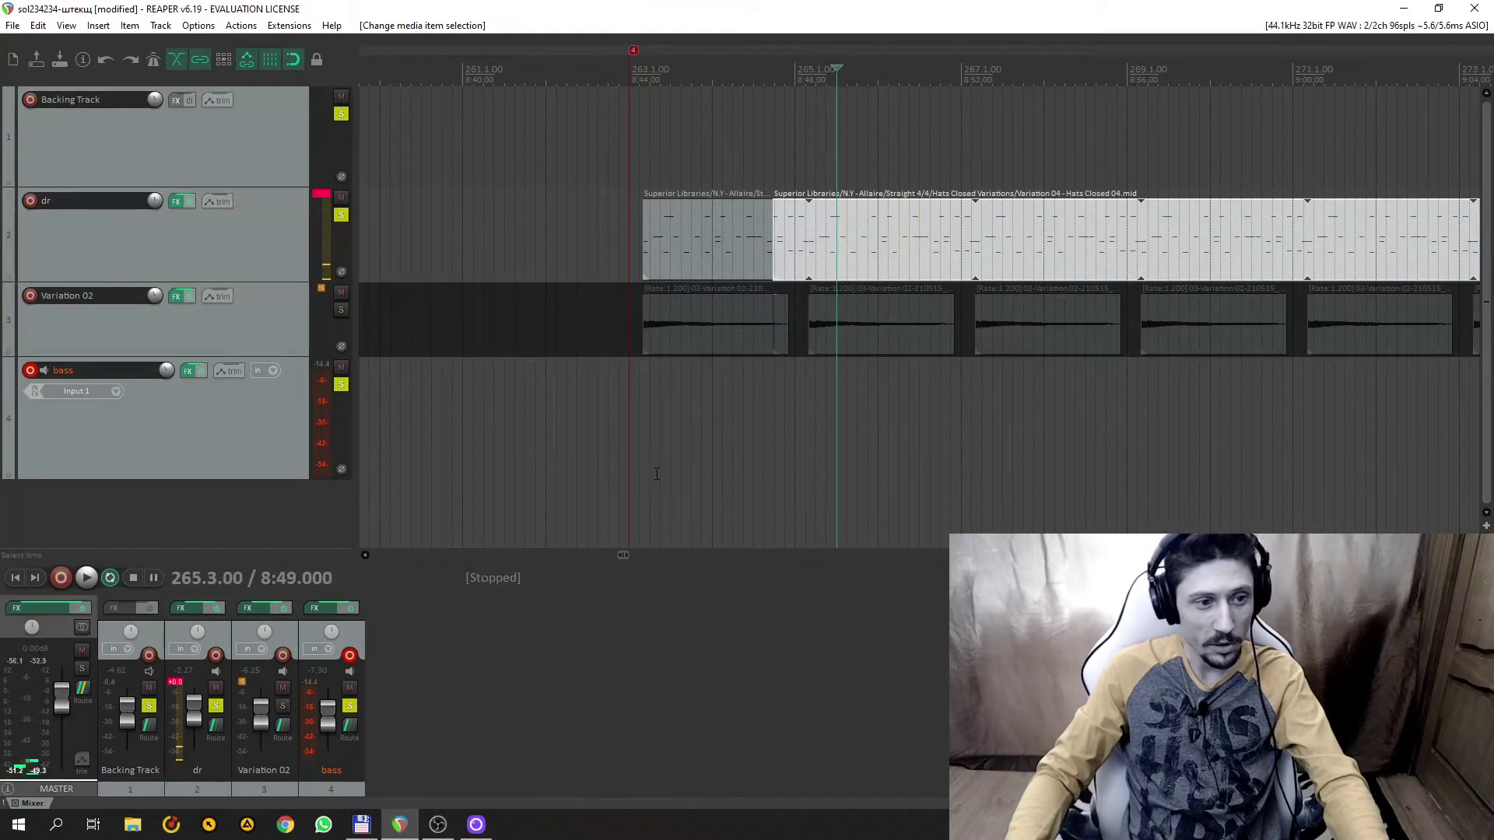
- Bring up the master track's effects chain and filter the plug-ins available to add by "re" to locate ReaStream
scroll(953, 265, down, 3)
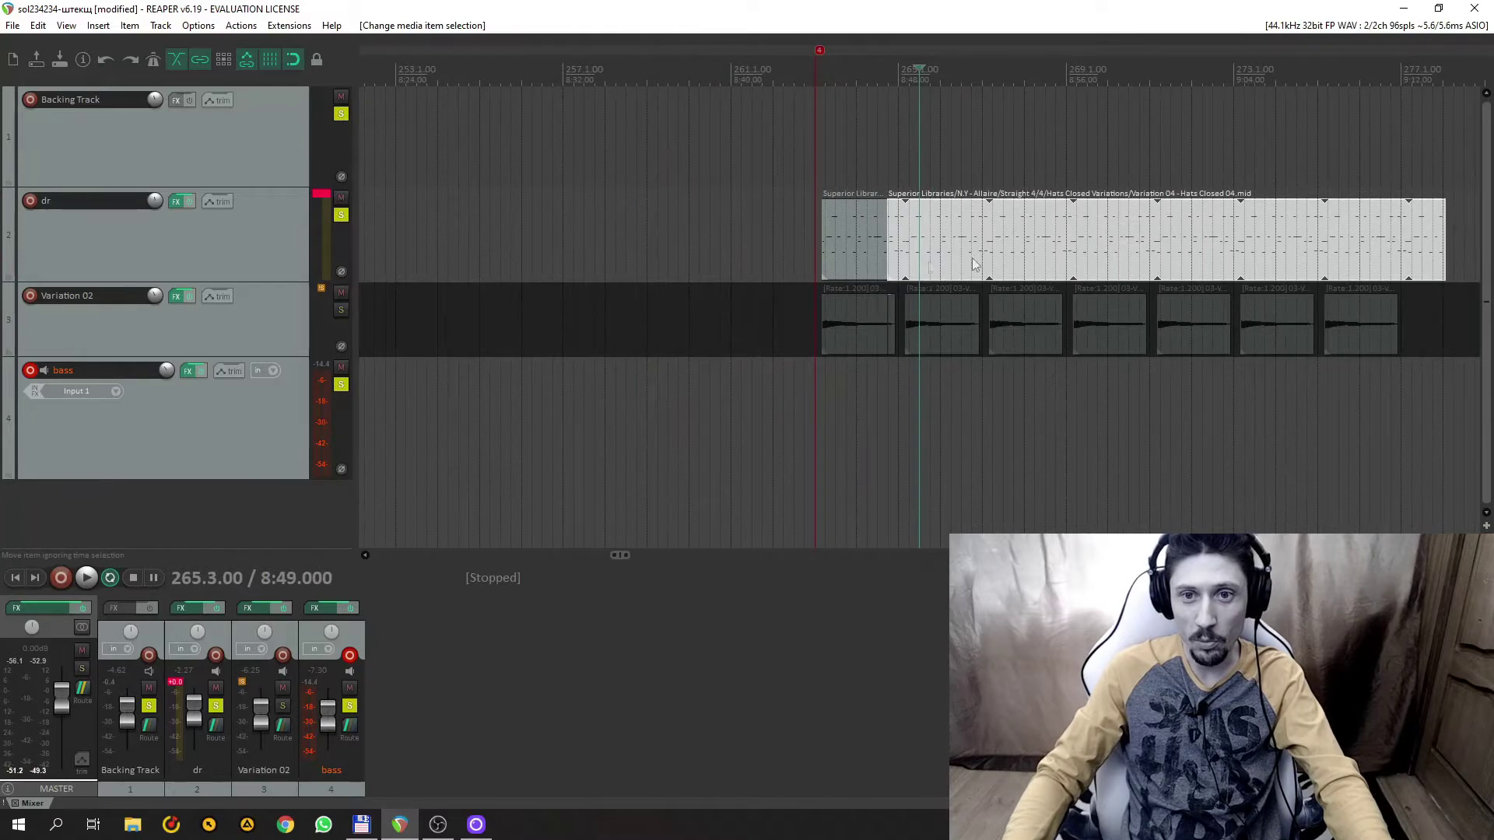
click(30, 607)
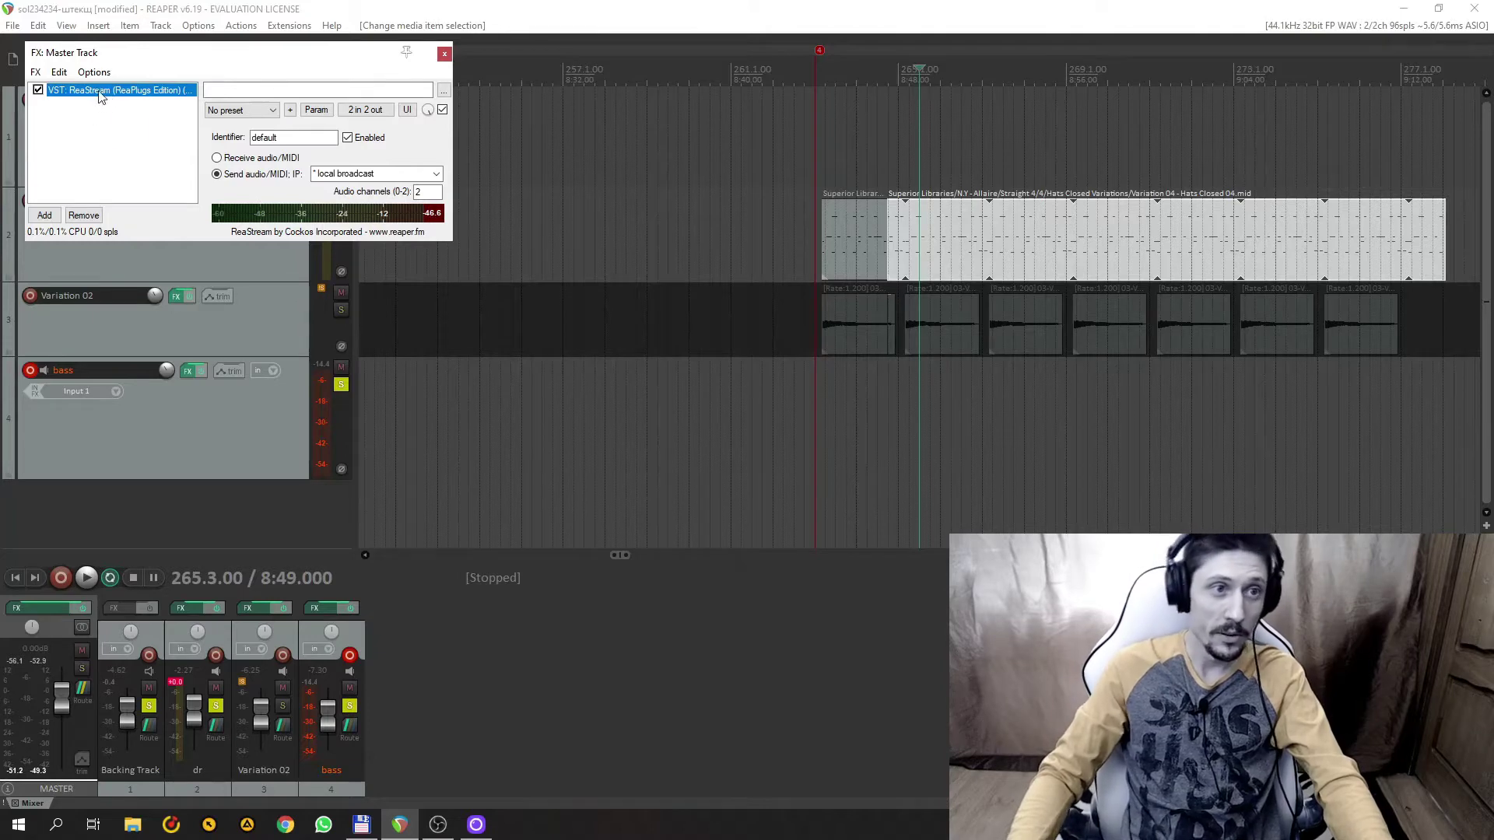
click(44, 215)
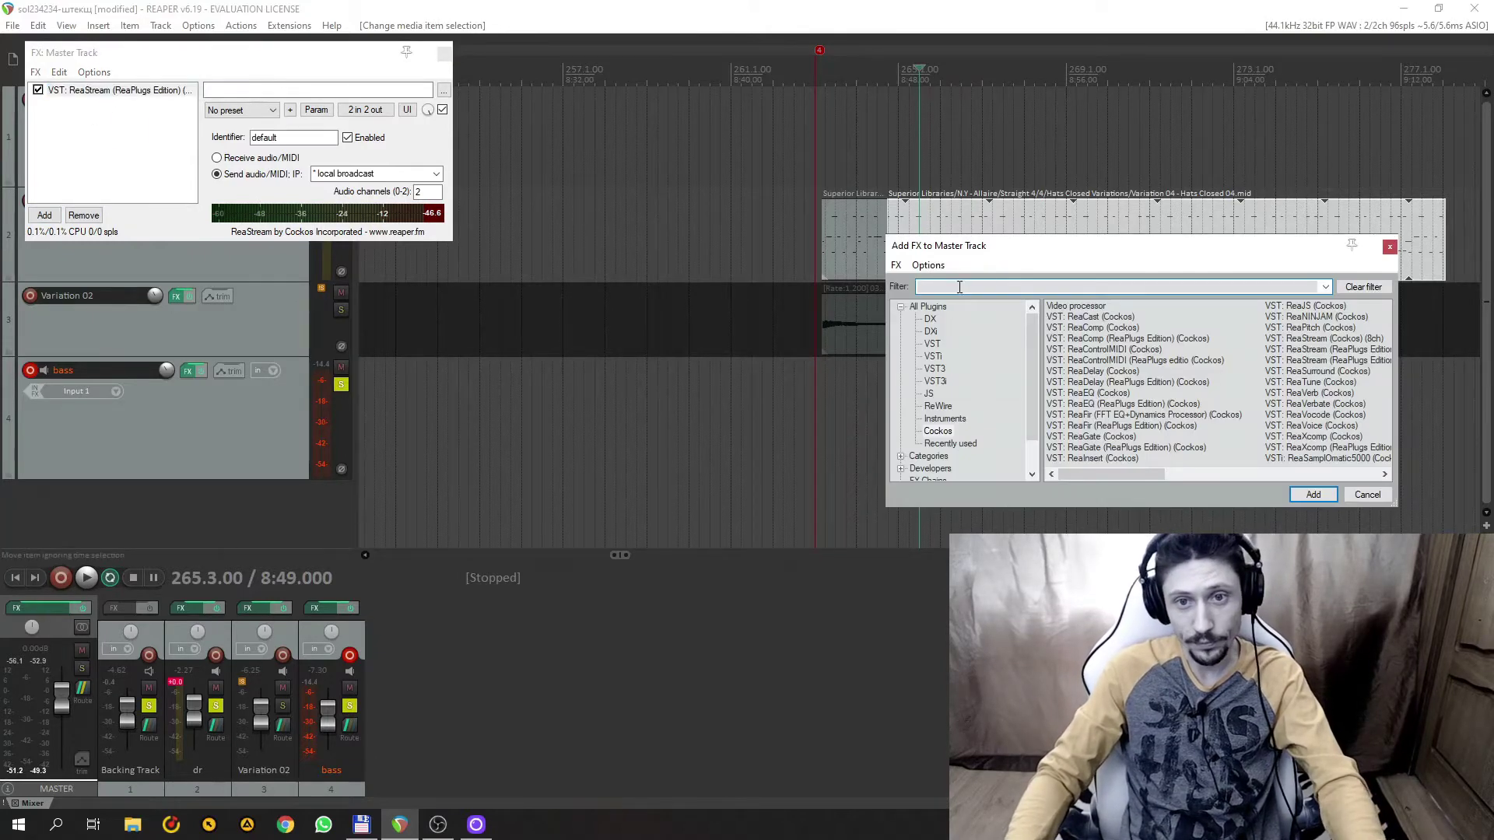
text(re)
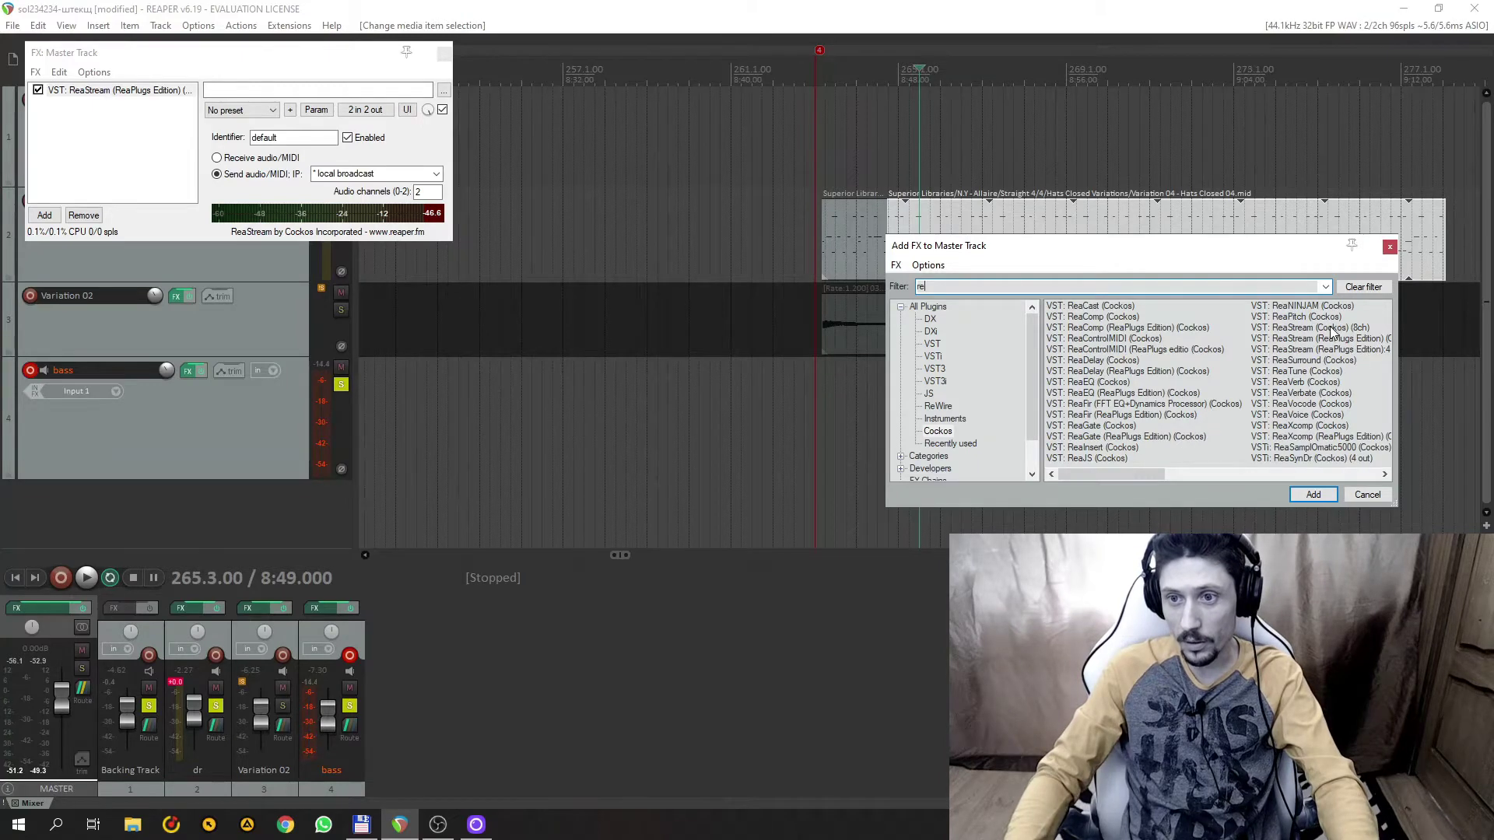
click(1385, 474)
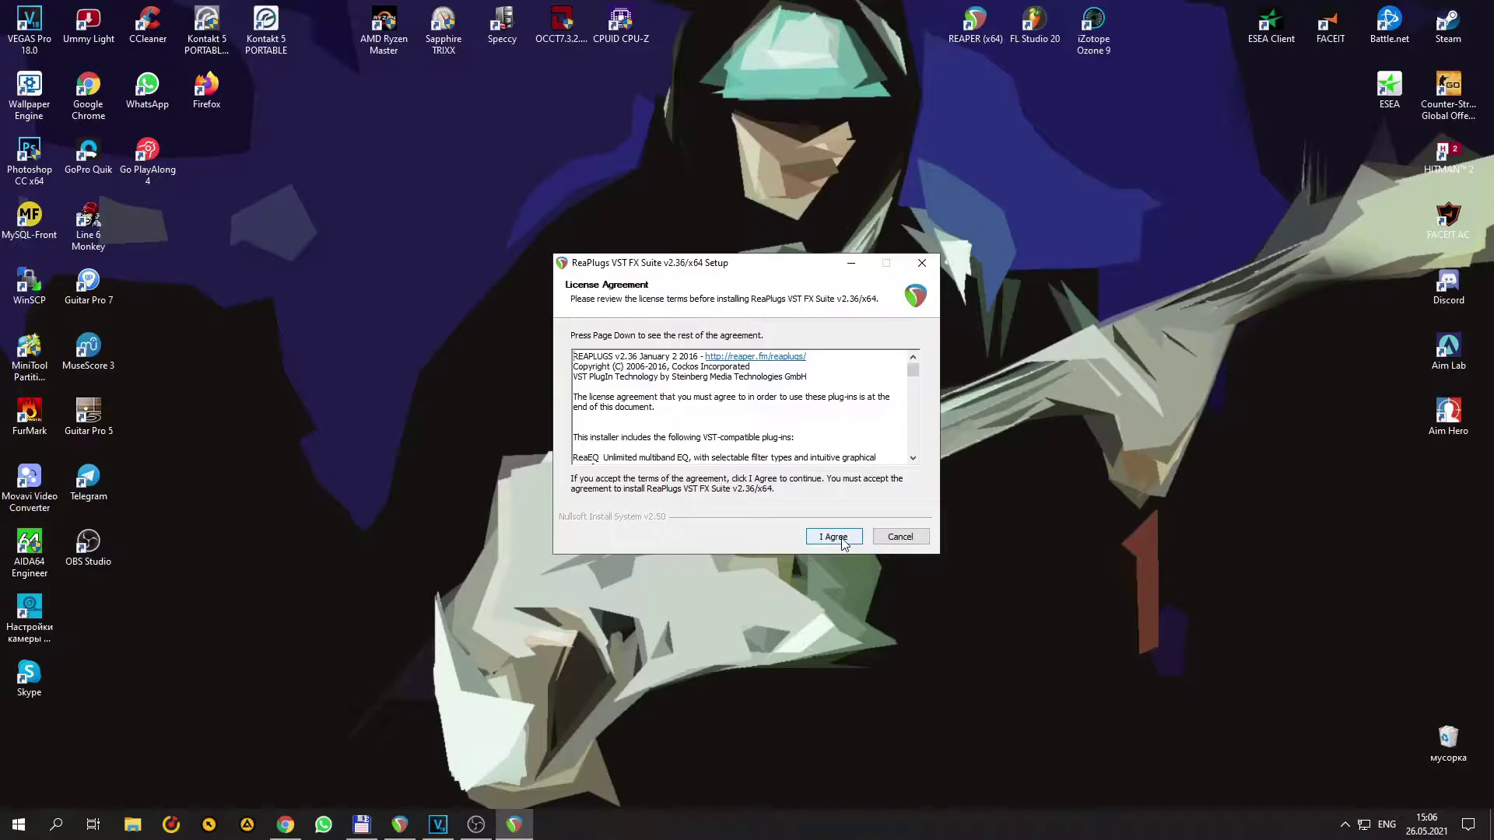
- Accept the ReaPlugs VST FX Suite license agreement and proceed with the Normal install components, including ReaStream
click(834, 536)
scroll(909, 474, down, 3)
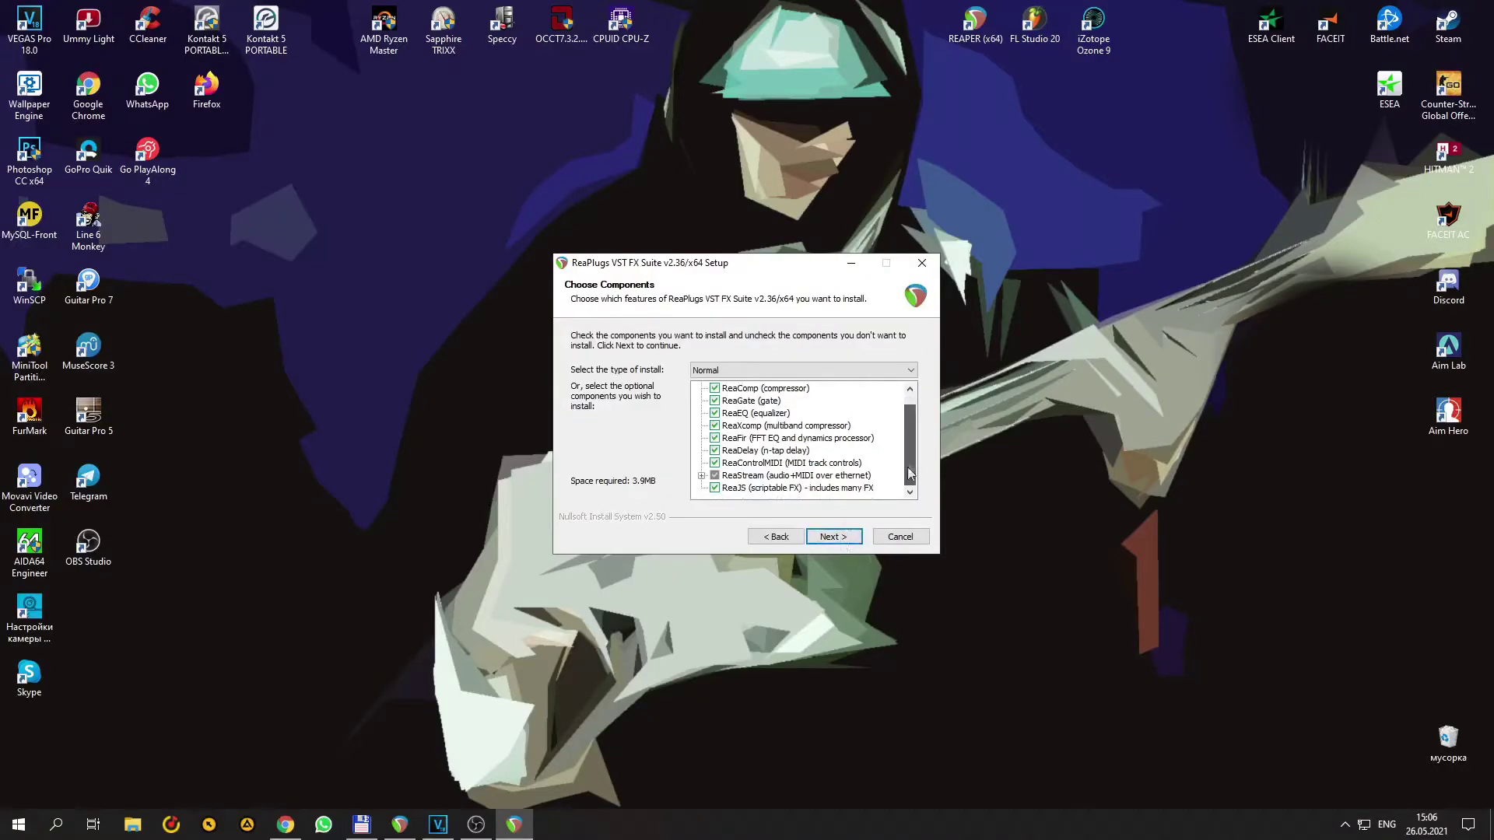
click(848, 535)
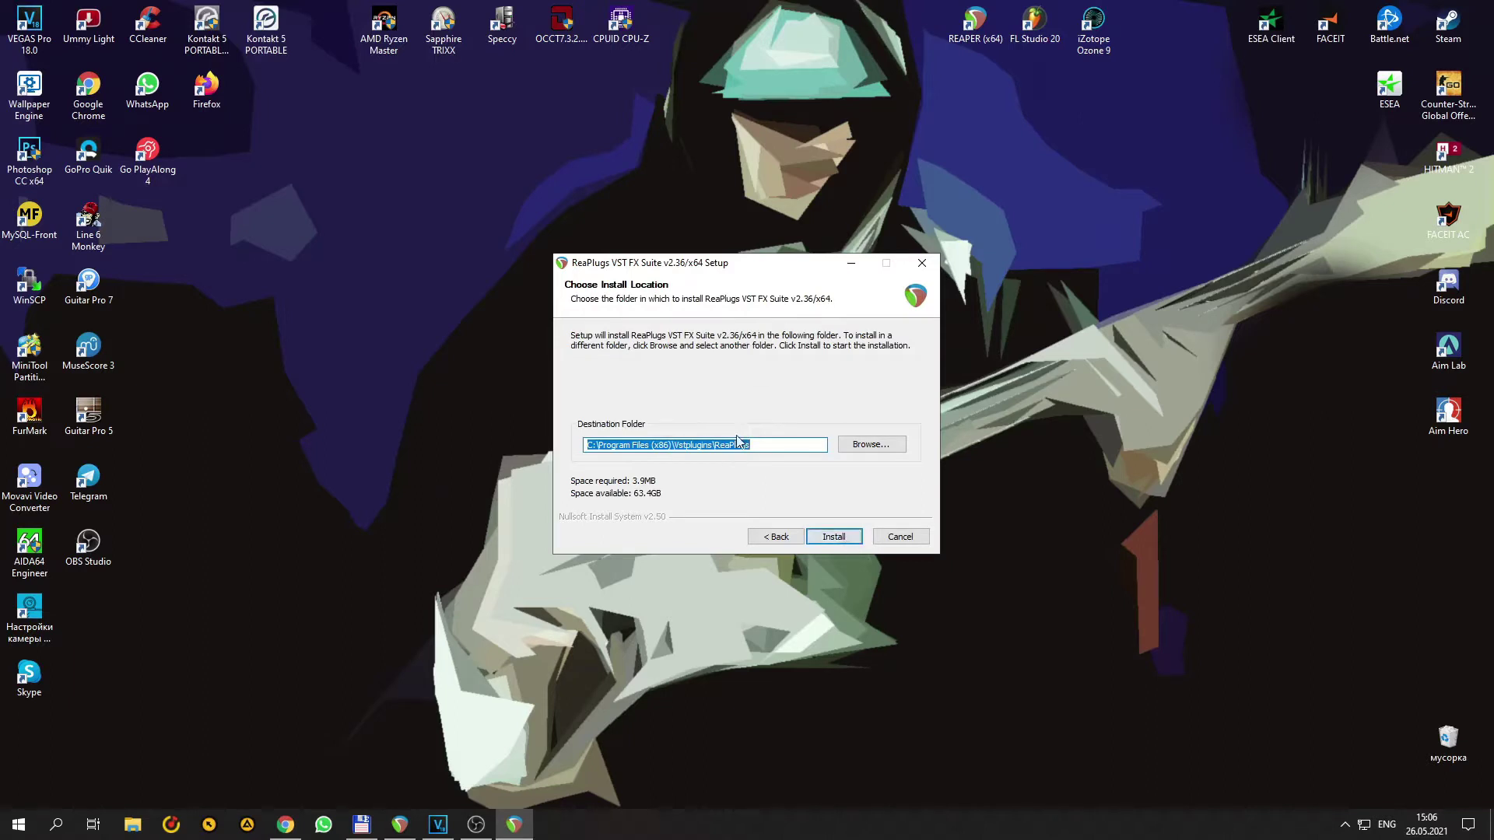
- Edit the ReaPlugs installer's destination folder, removing the ReaPlugs subfolder from the path
click(773, 445)
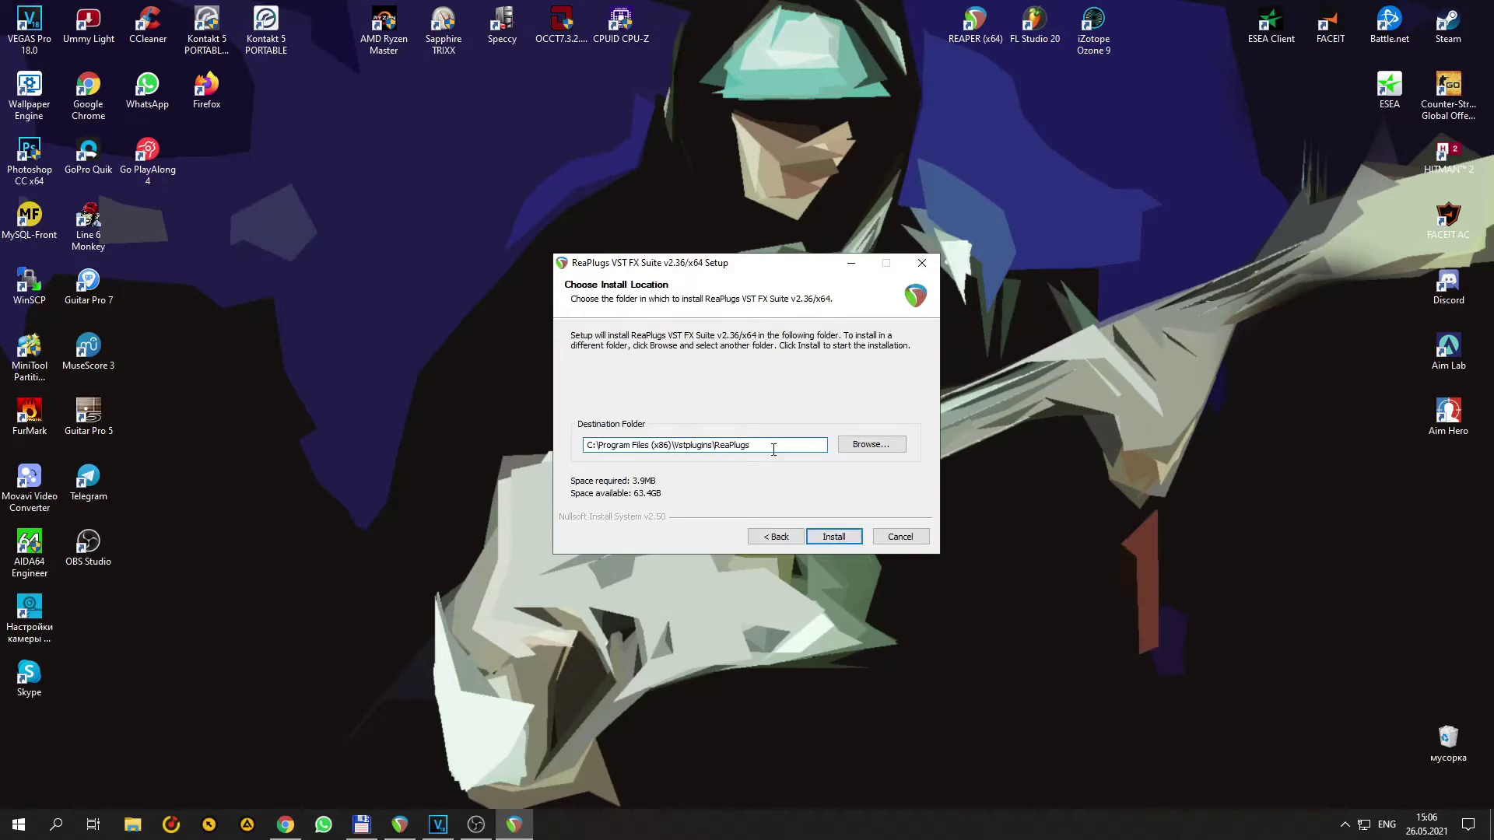
key(BackSpace)
key(BackSpace)
key(BackSpace)
key(BackSpace)
key(BackSpace)
key(BackSpace)
key(BackSpace)
key(BackSpace)
key(BackSpace)
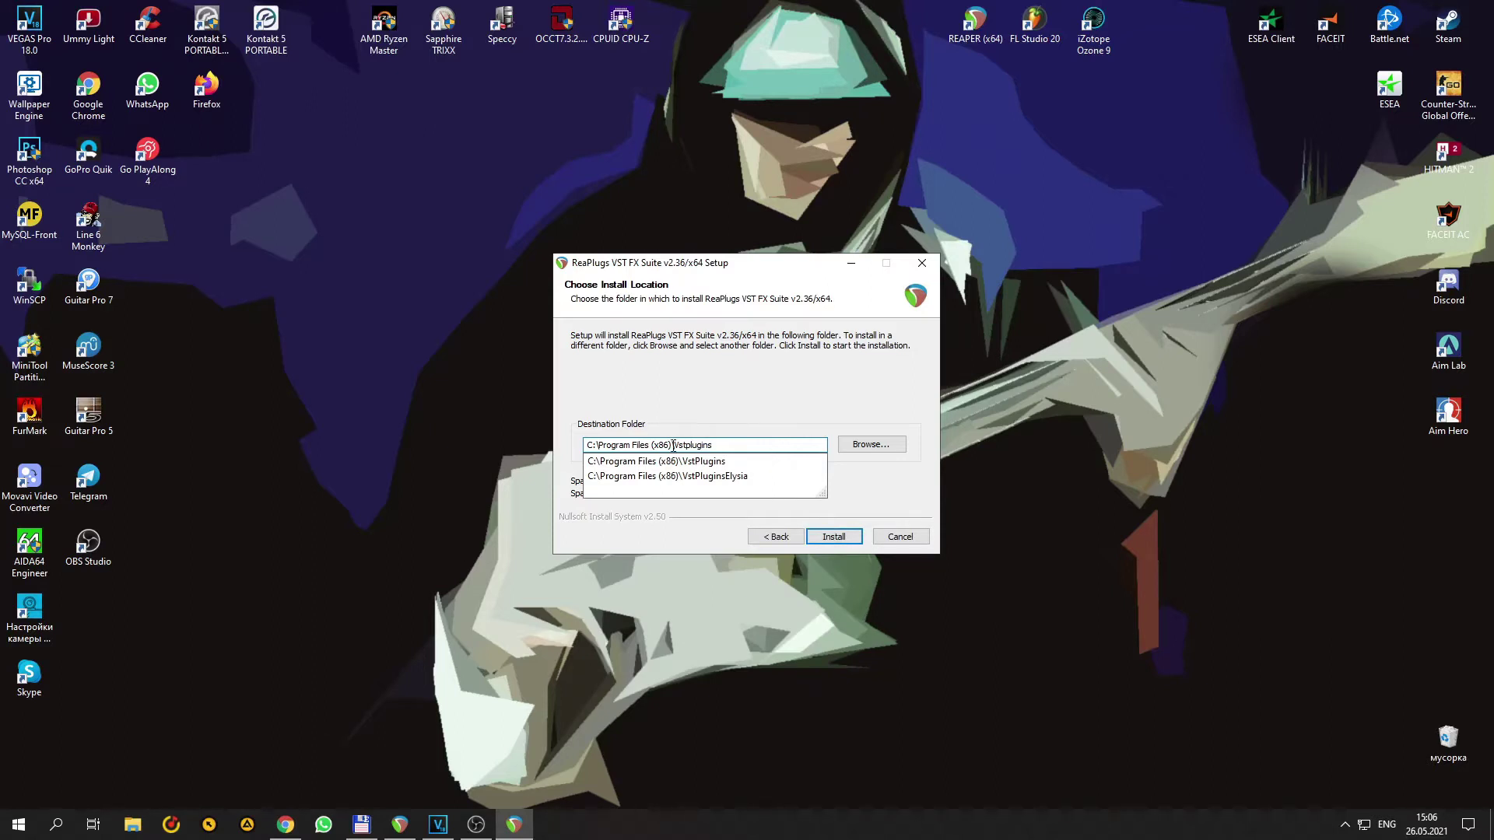
key(BackSpace)
key(BackSpace)
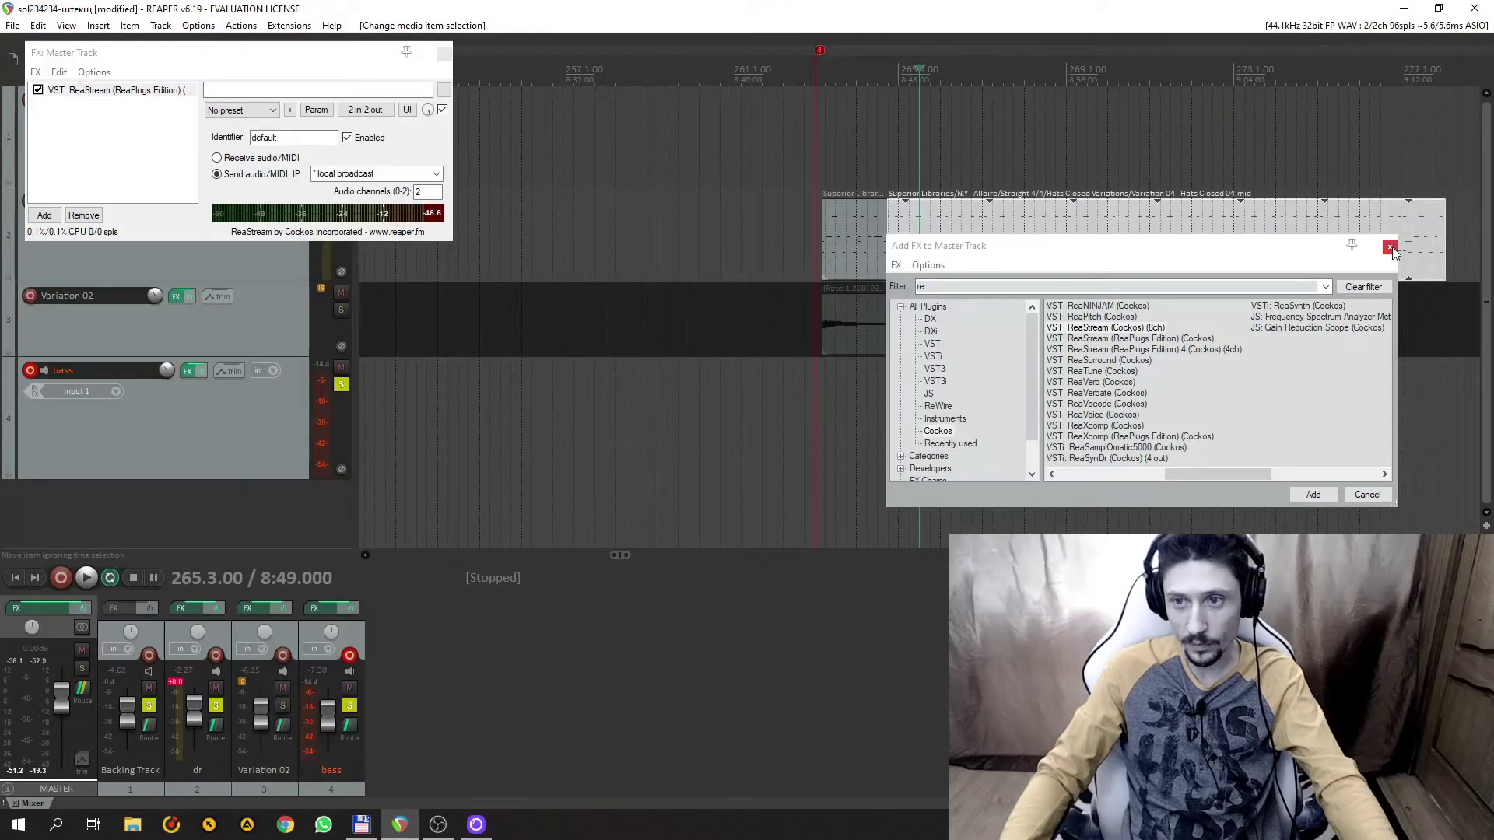
- Dismiss the plug-in browser and play the project briefly to check the signal in ReaStream on the master track
click(1390, 248)
click(118, 90)
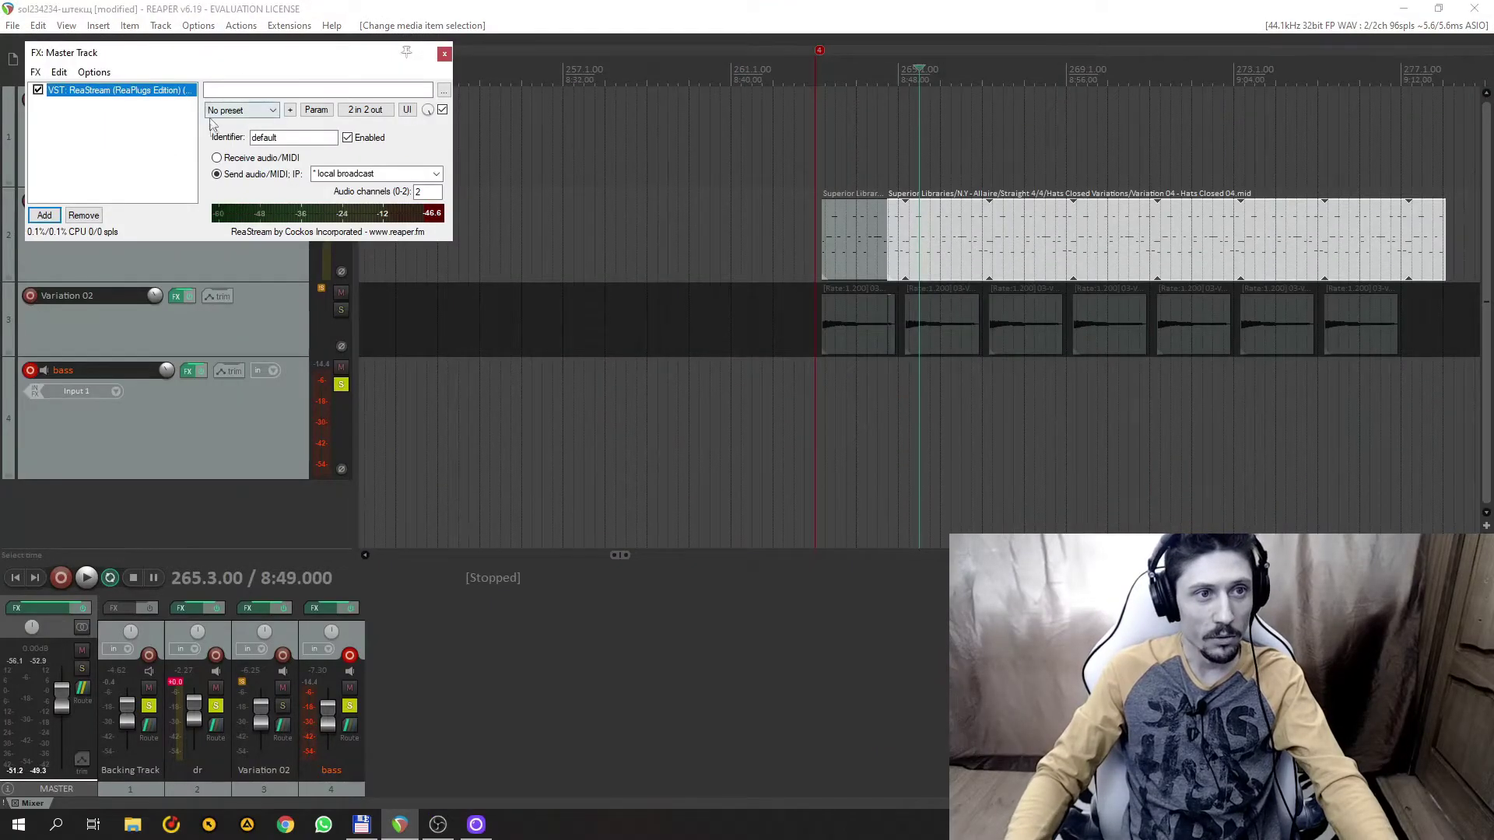
click(482, 405)
key(space)
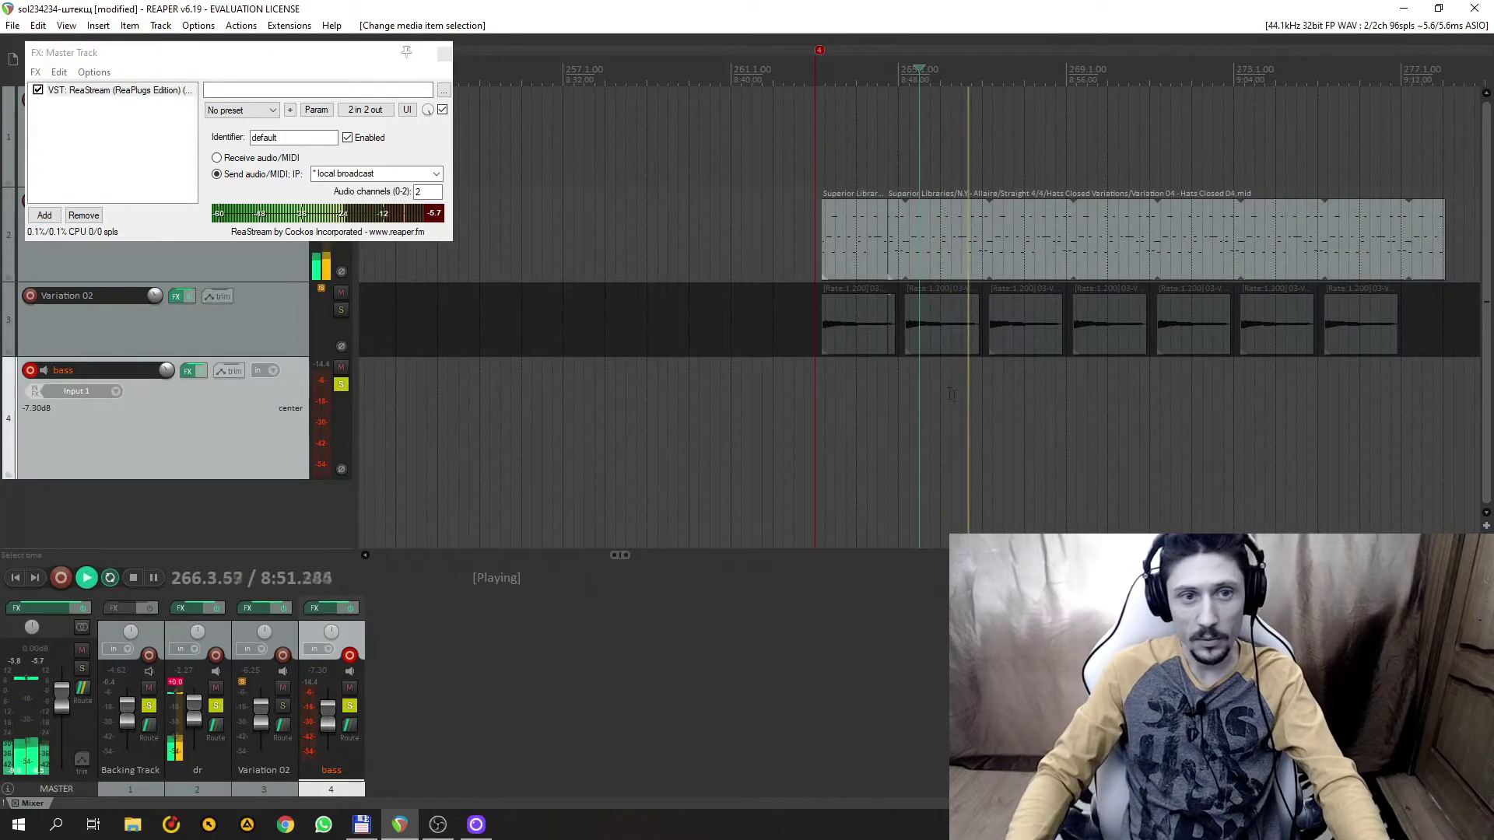
key(space)
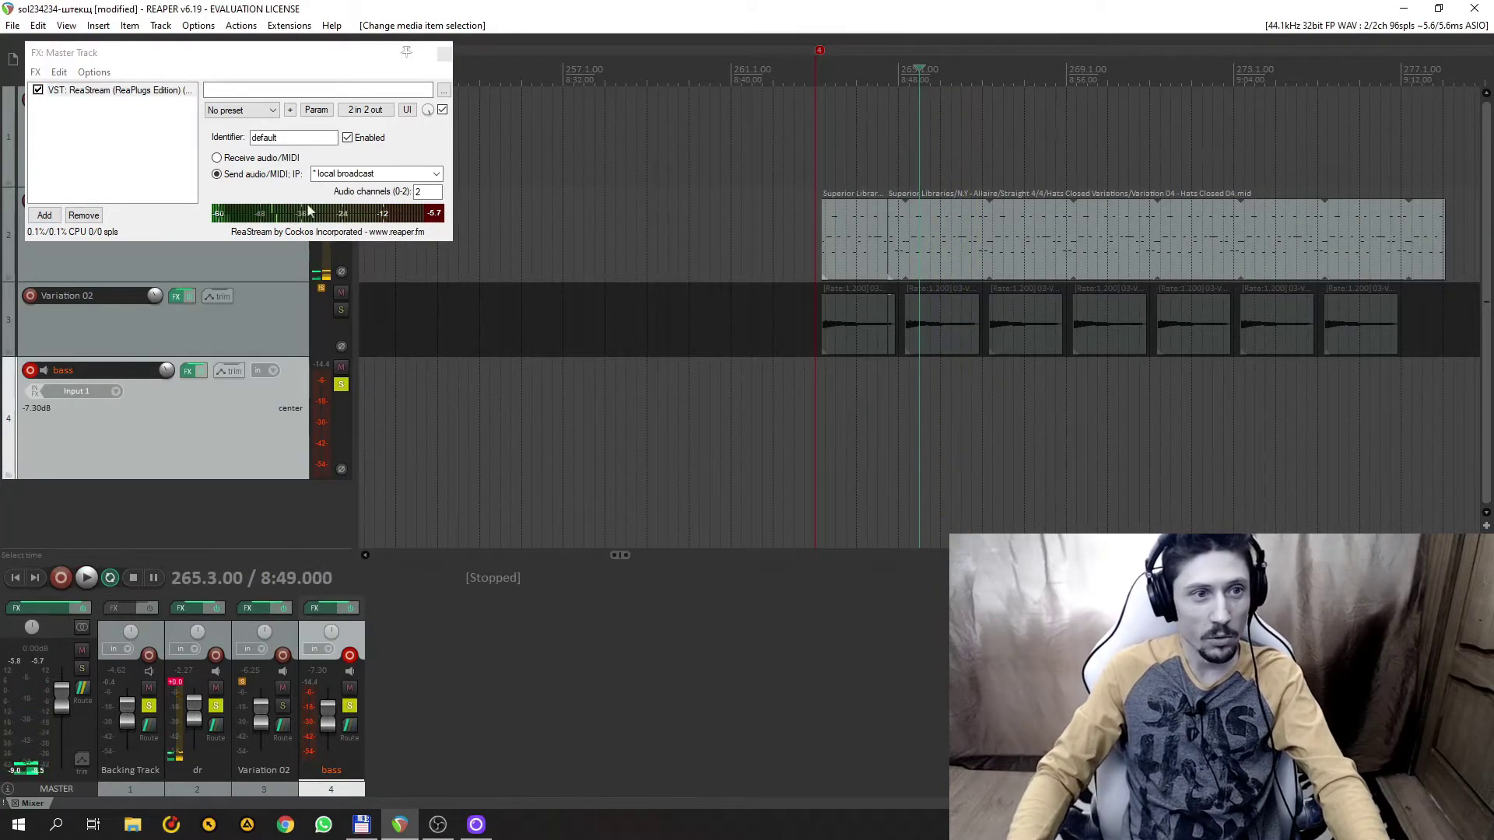
- Switch to OBS Studio and look through the source types that can be added, including audio output capture
click(437, 825)
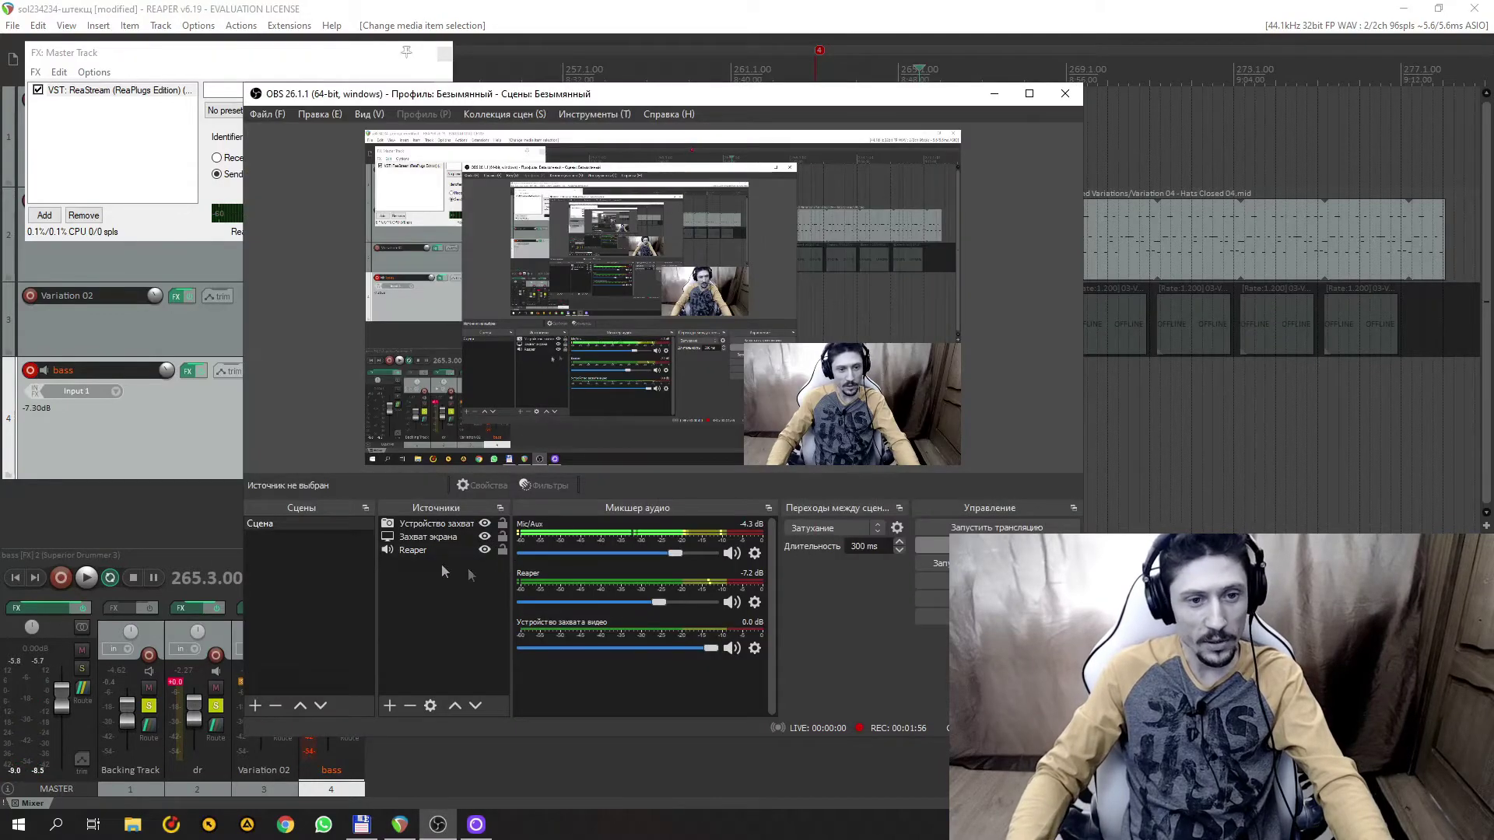
click(423, 551)
right_click(426, 595)
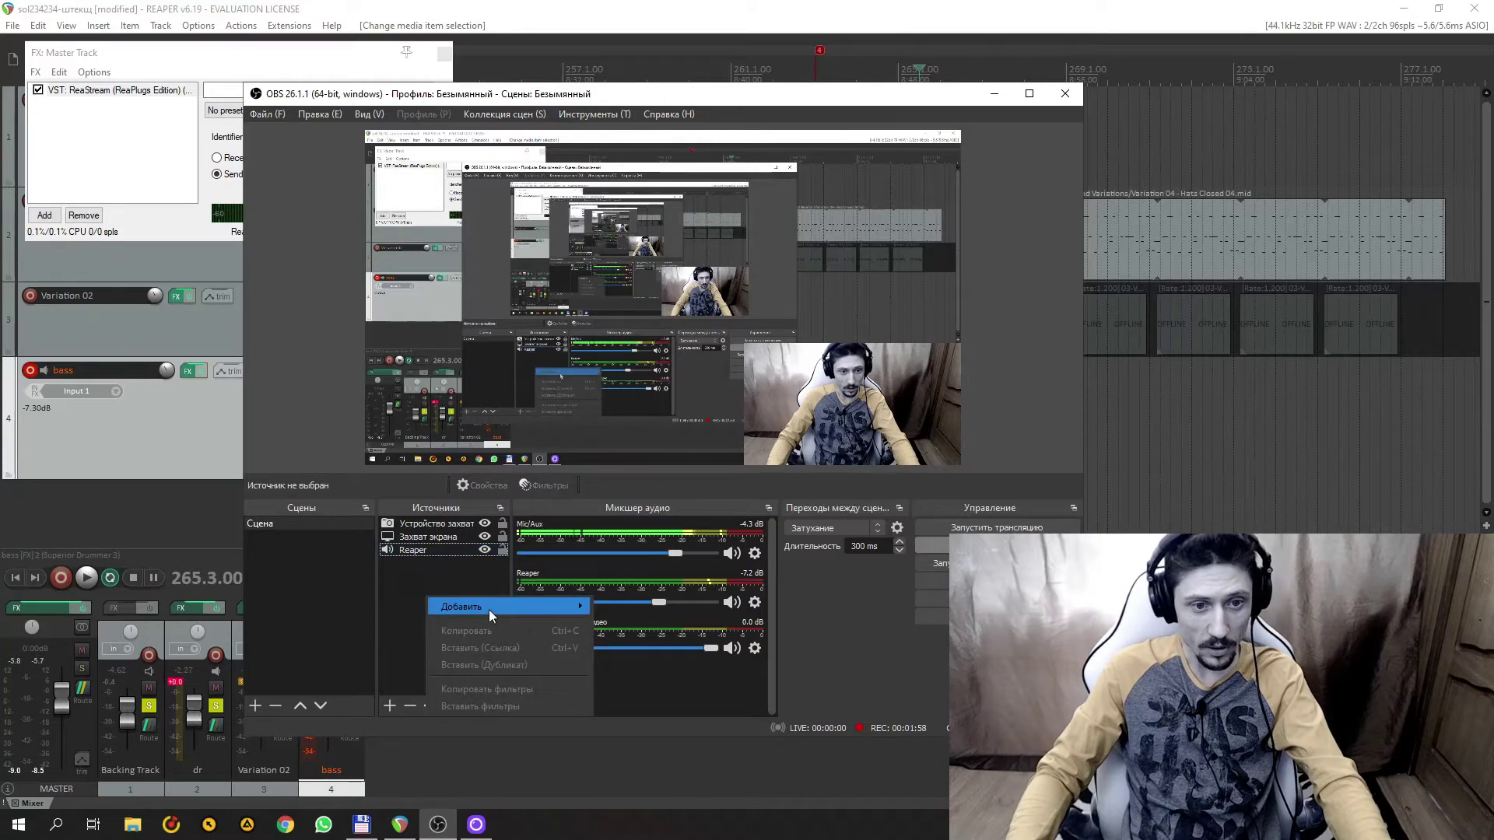
mouse_move(489, 608)
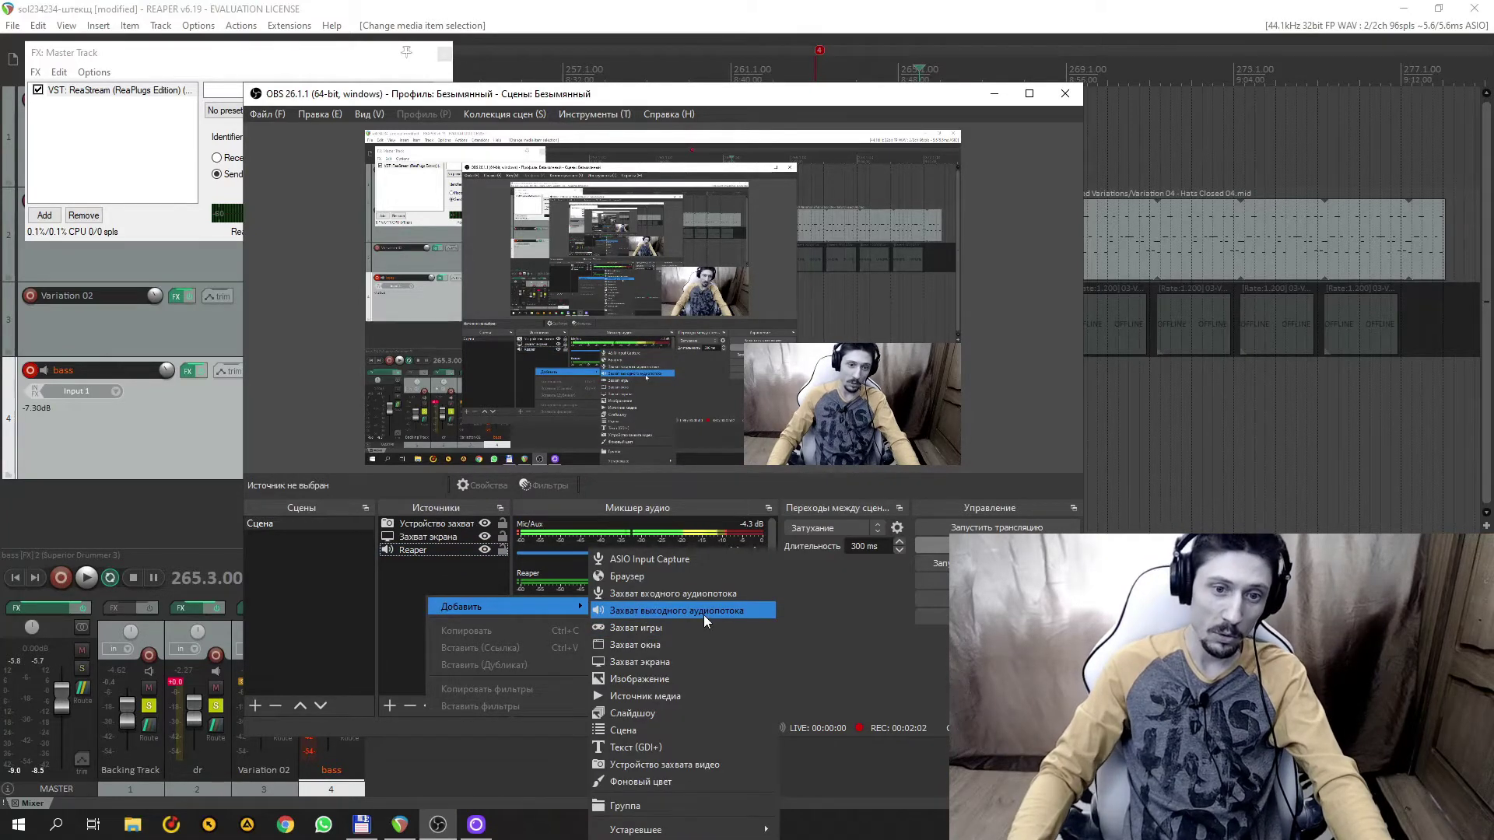
- Review the capture device in the Reaper audio source's properties and accept the settings
click(433, 549)
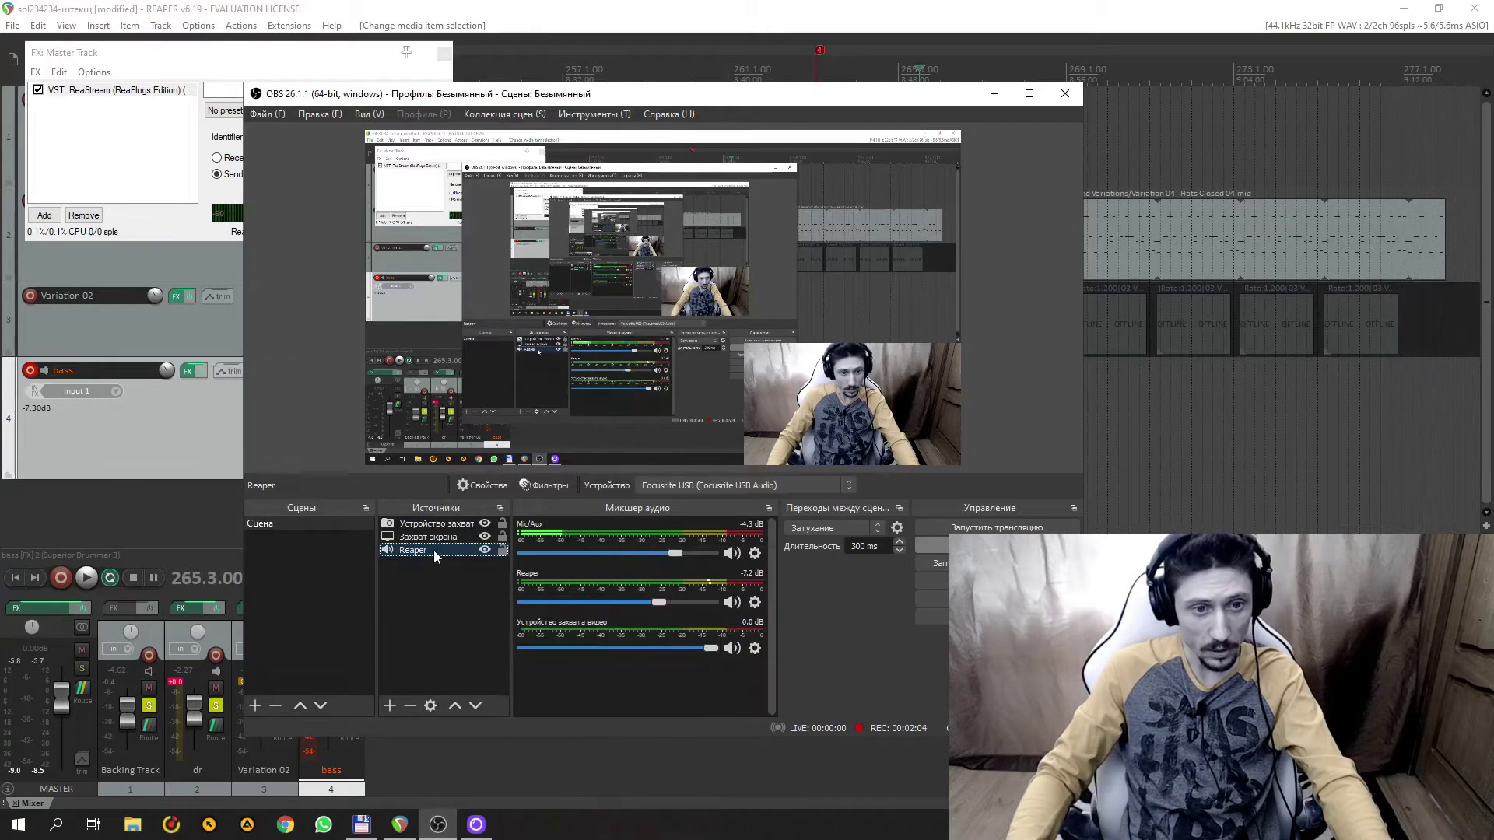
right_click(433, 549)
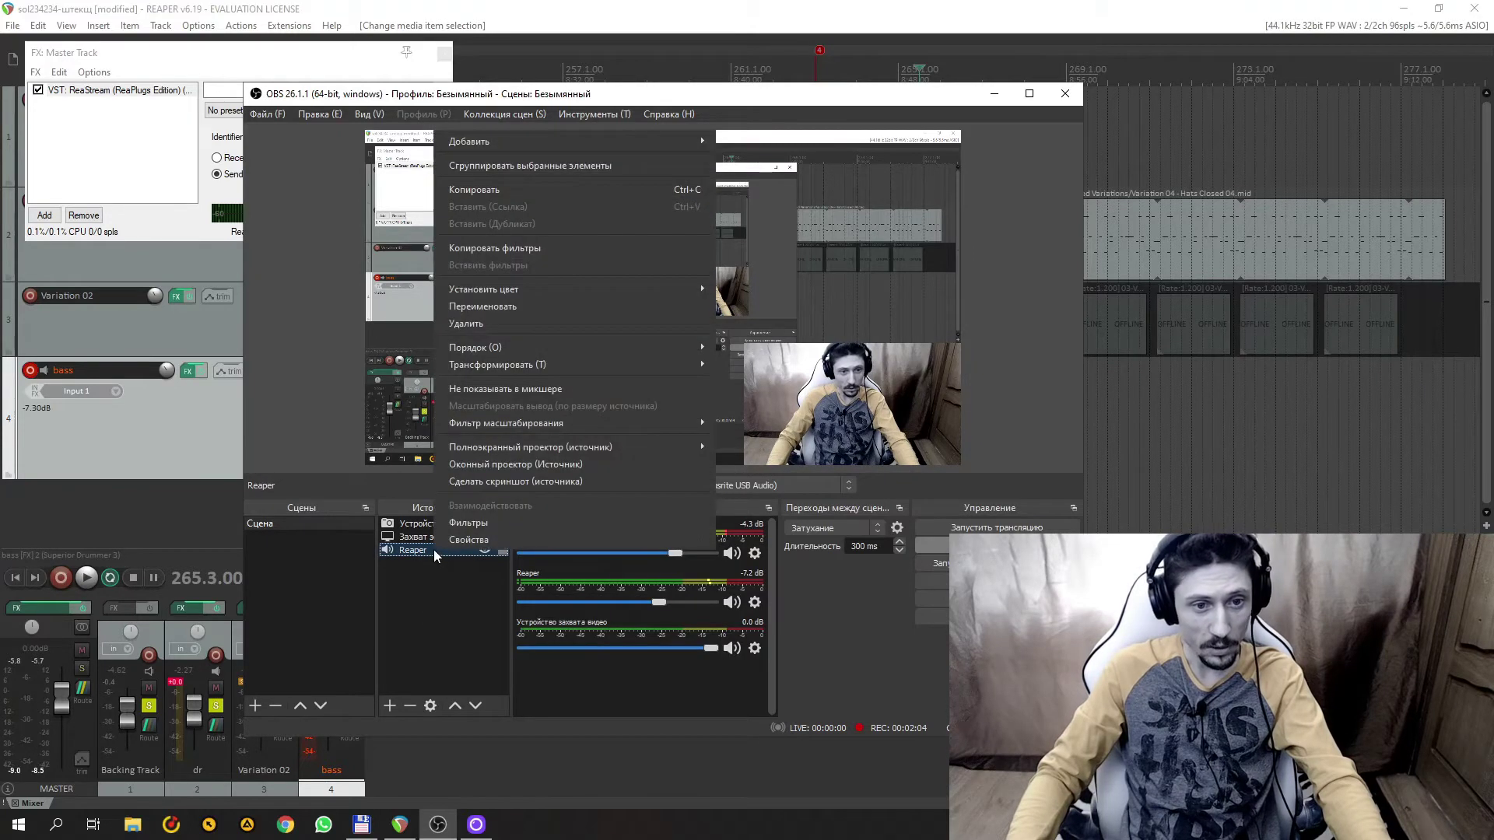
click(483, 540)
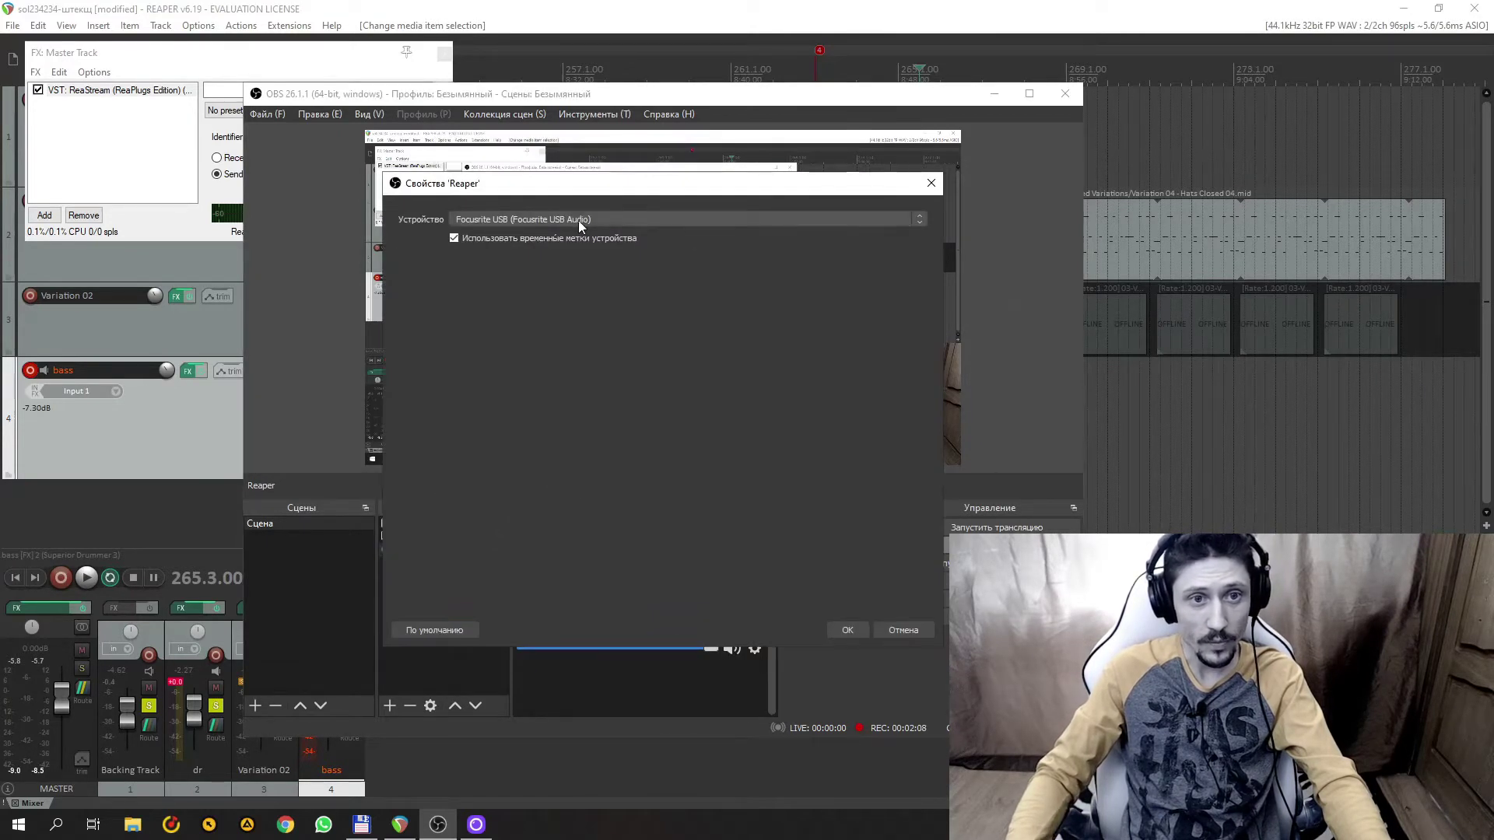
click(847, 630)
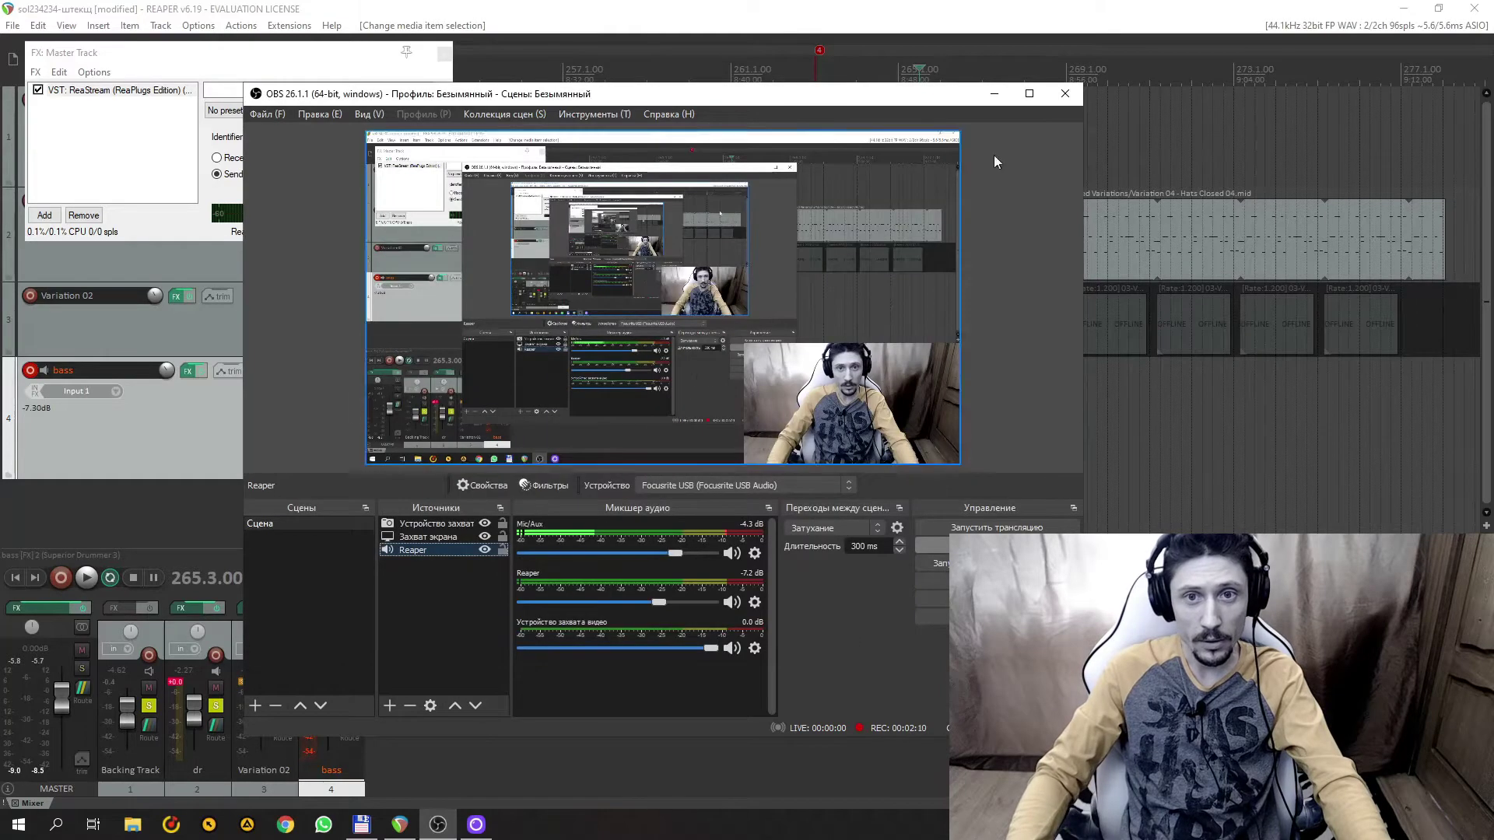
- Check the ASIO driver in REAPER's audio device settings, accept them, and return to OBS Studio
click(1336, 31)
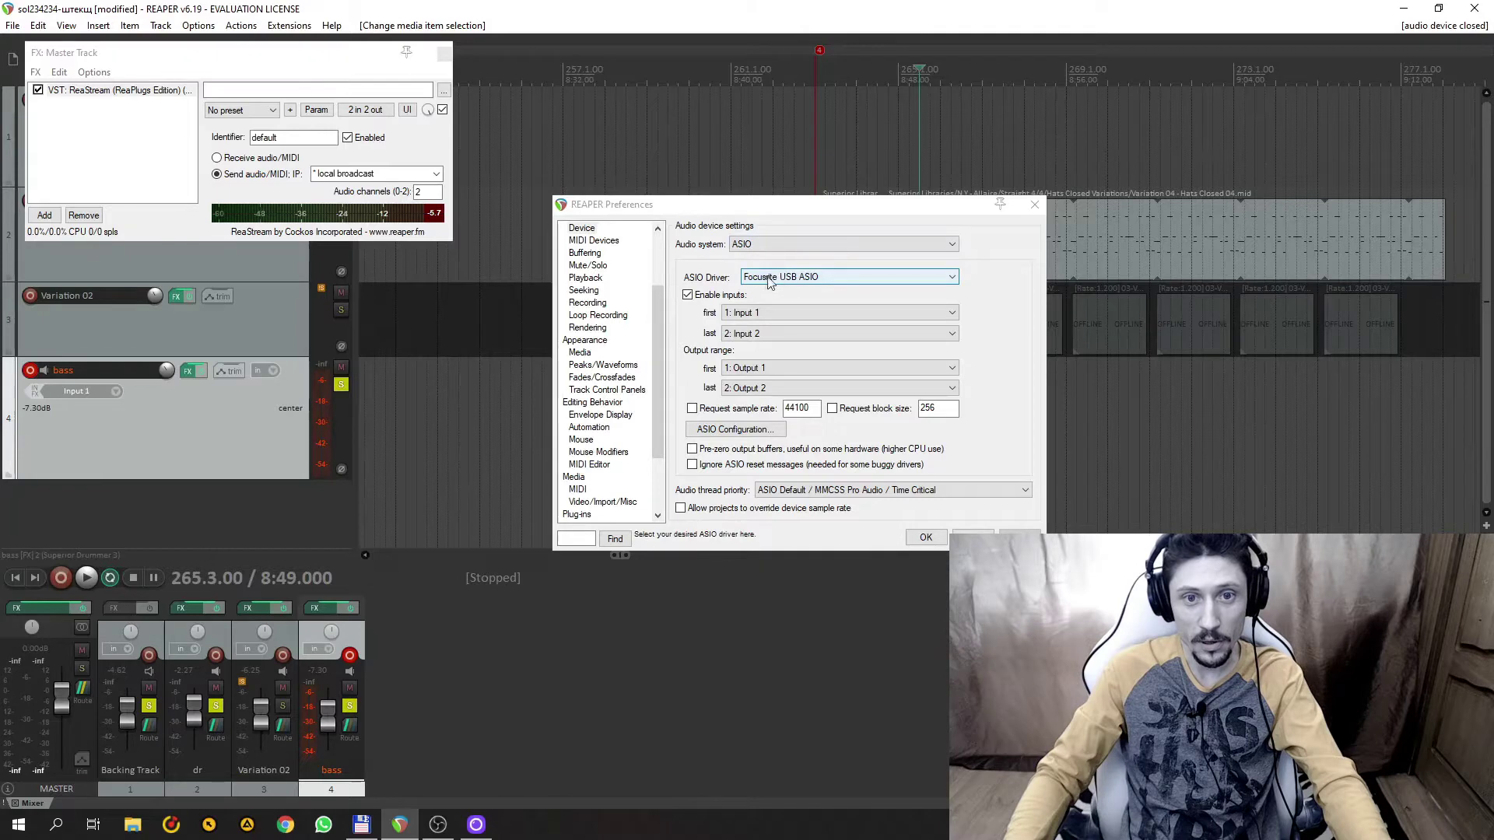
click(925, 537)
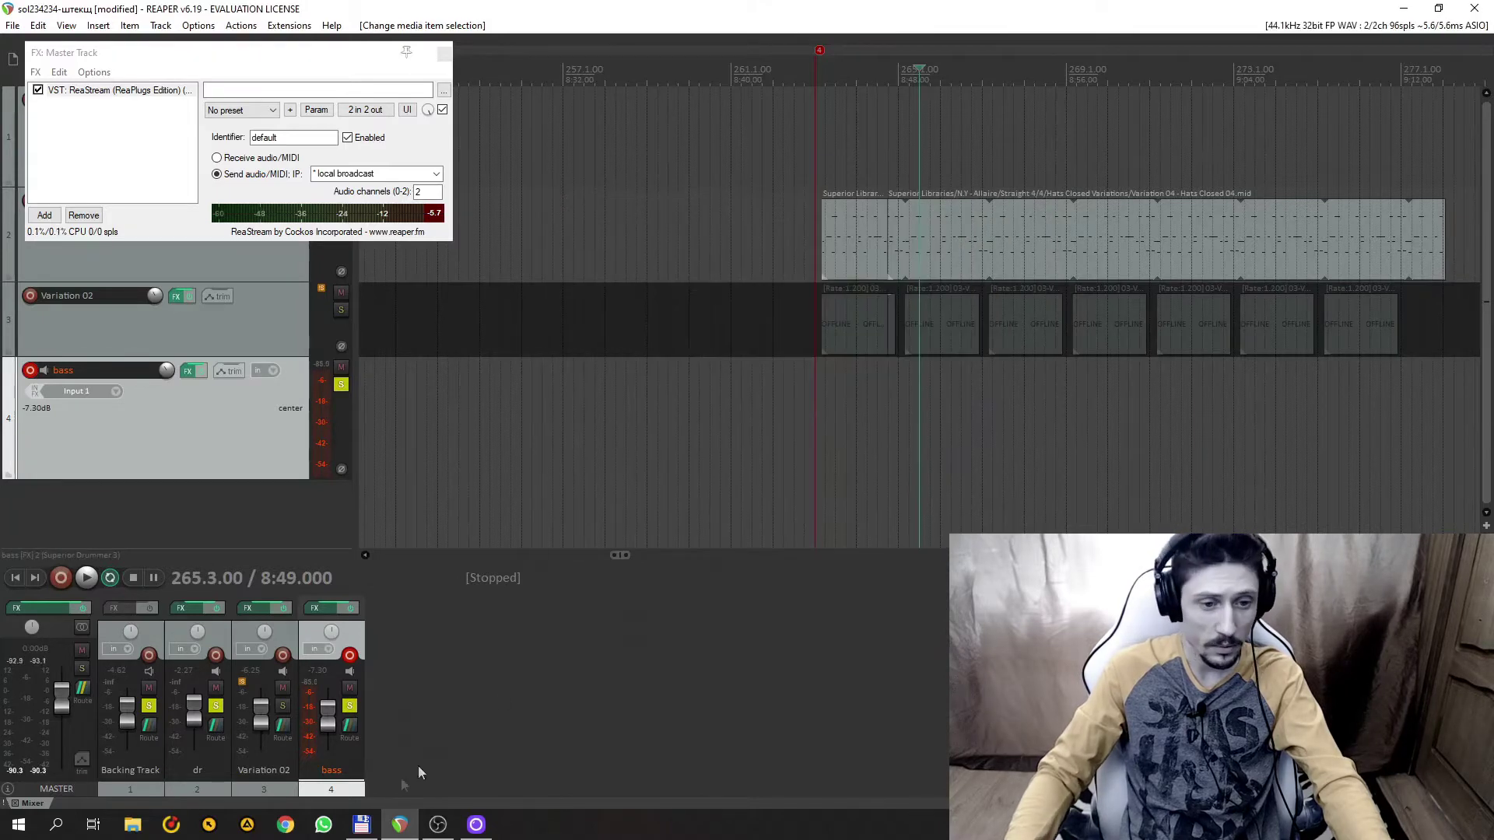
click(476, 826)
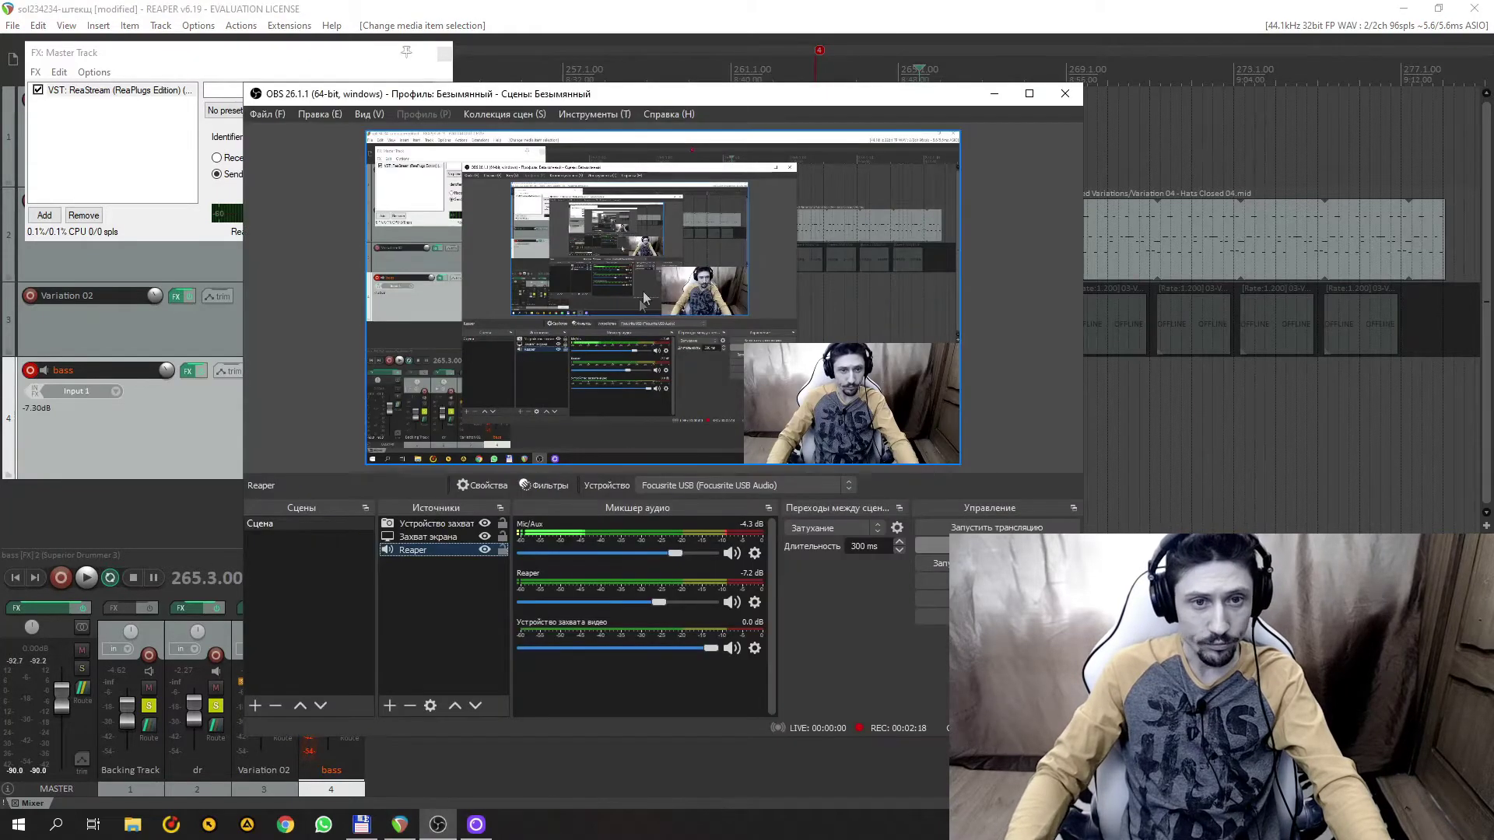
- Open the Reaper source's audio filters and review the VST 2.x plug-in choices, keeping reastream-standalone
right_click(426, 552)
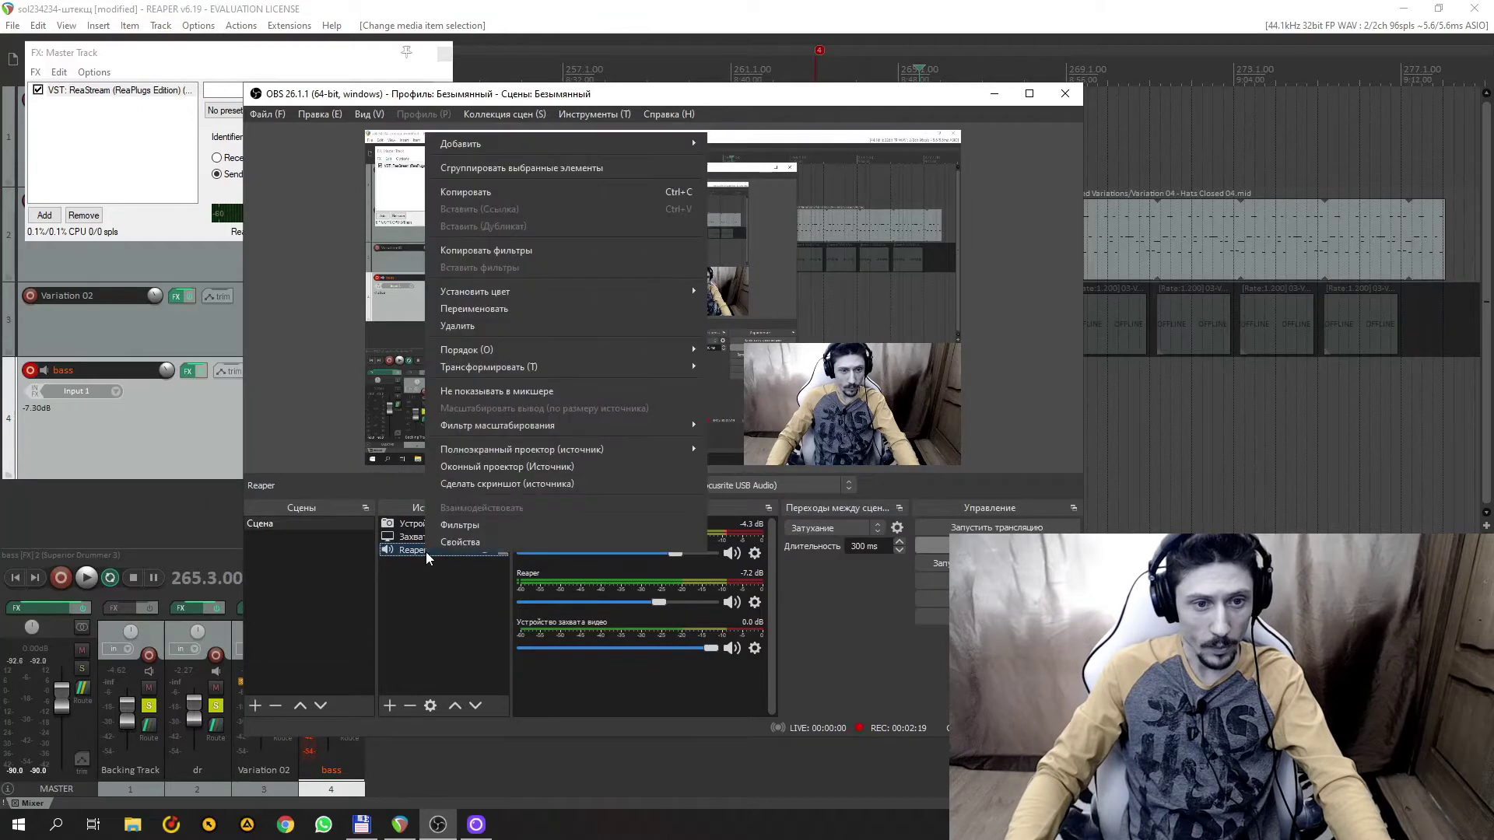
click(488, 526)
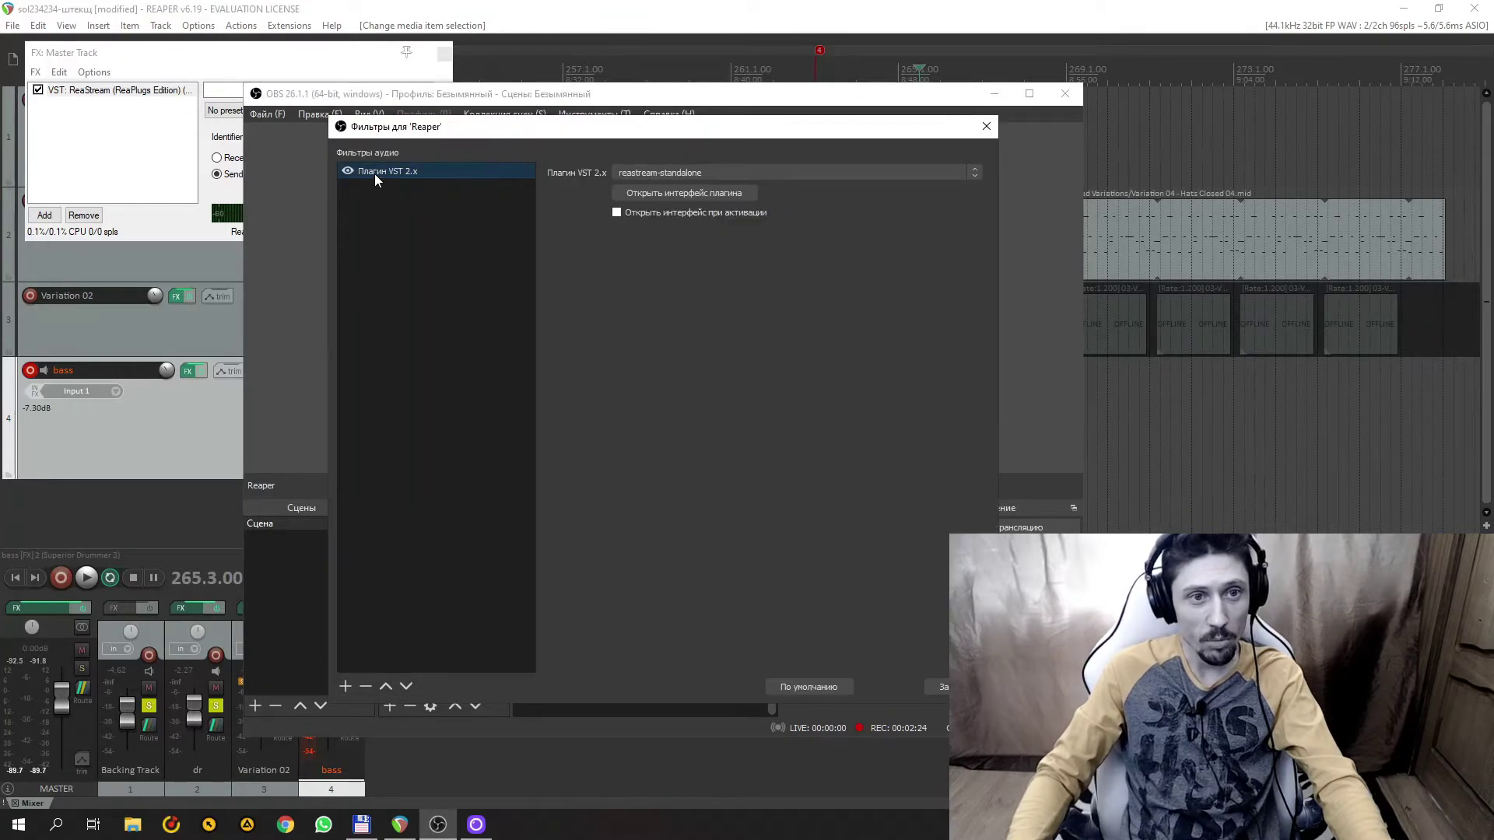
click(345, 686)
click(484, 423)
click(416, 172)
click(737, 173)
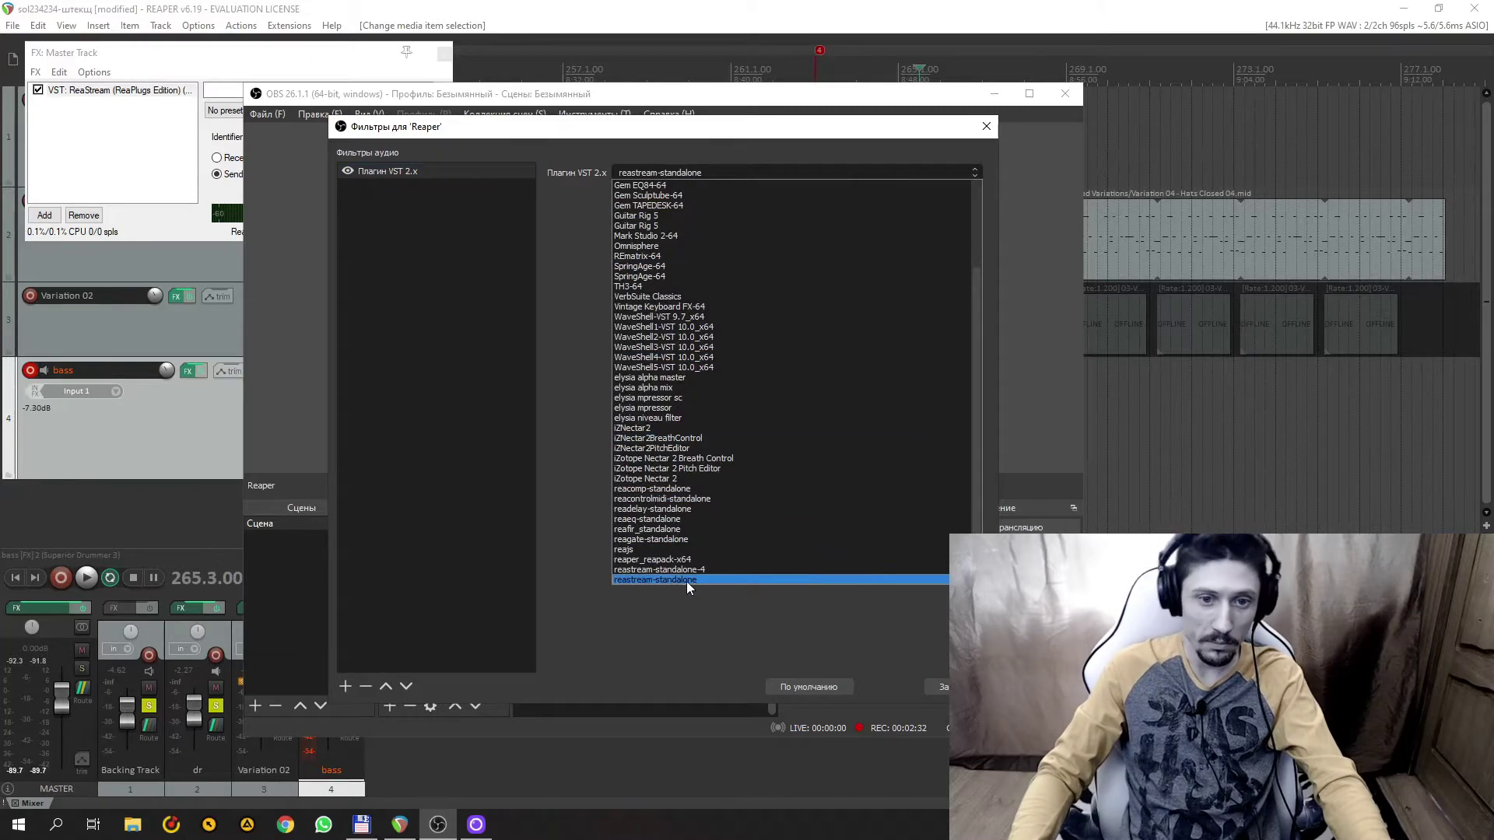
key(Escape)
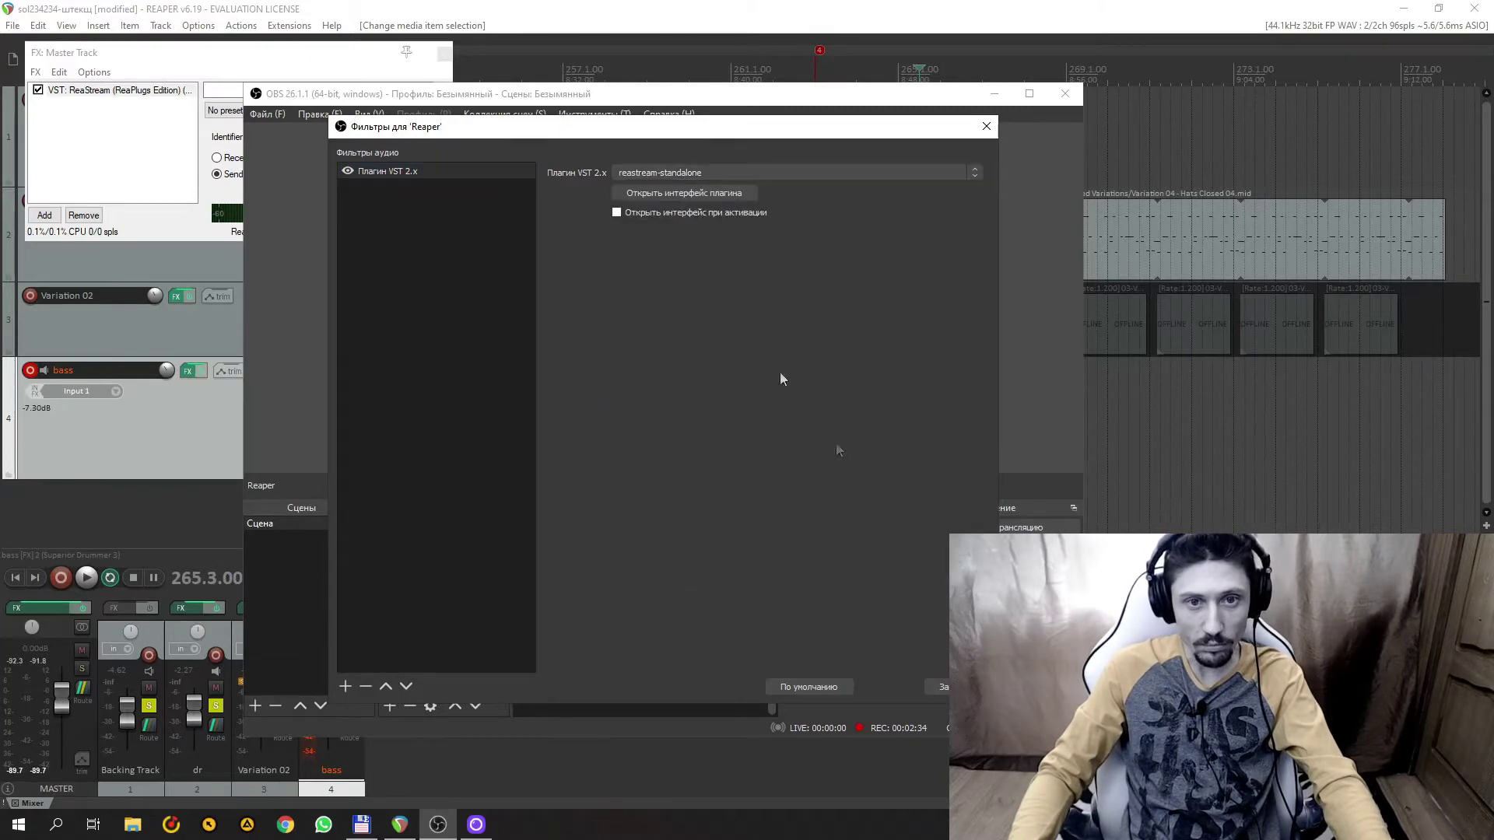
- Show the filter's ReaStream interface, play the REAPER project to check the received signal, and close the filters
click(709, 194)
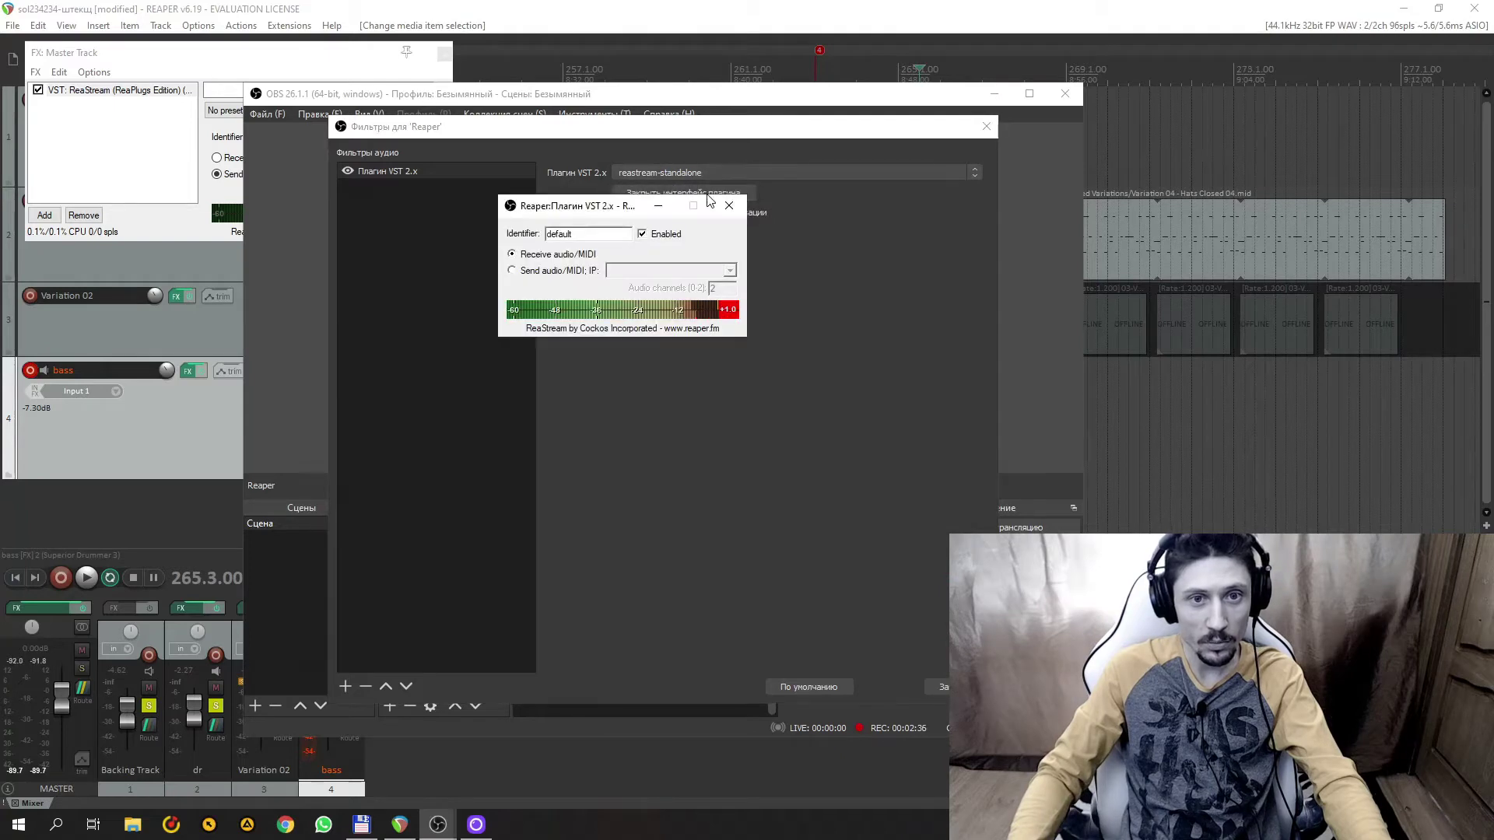
click(1166, 424)
key(space)
mouse_move(443, 834)
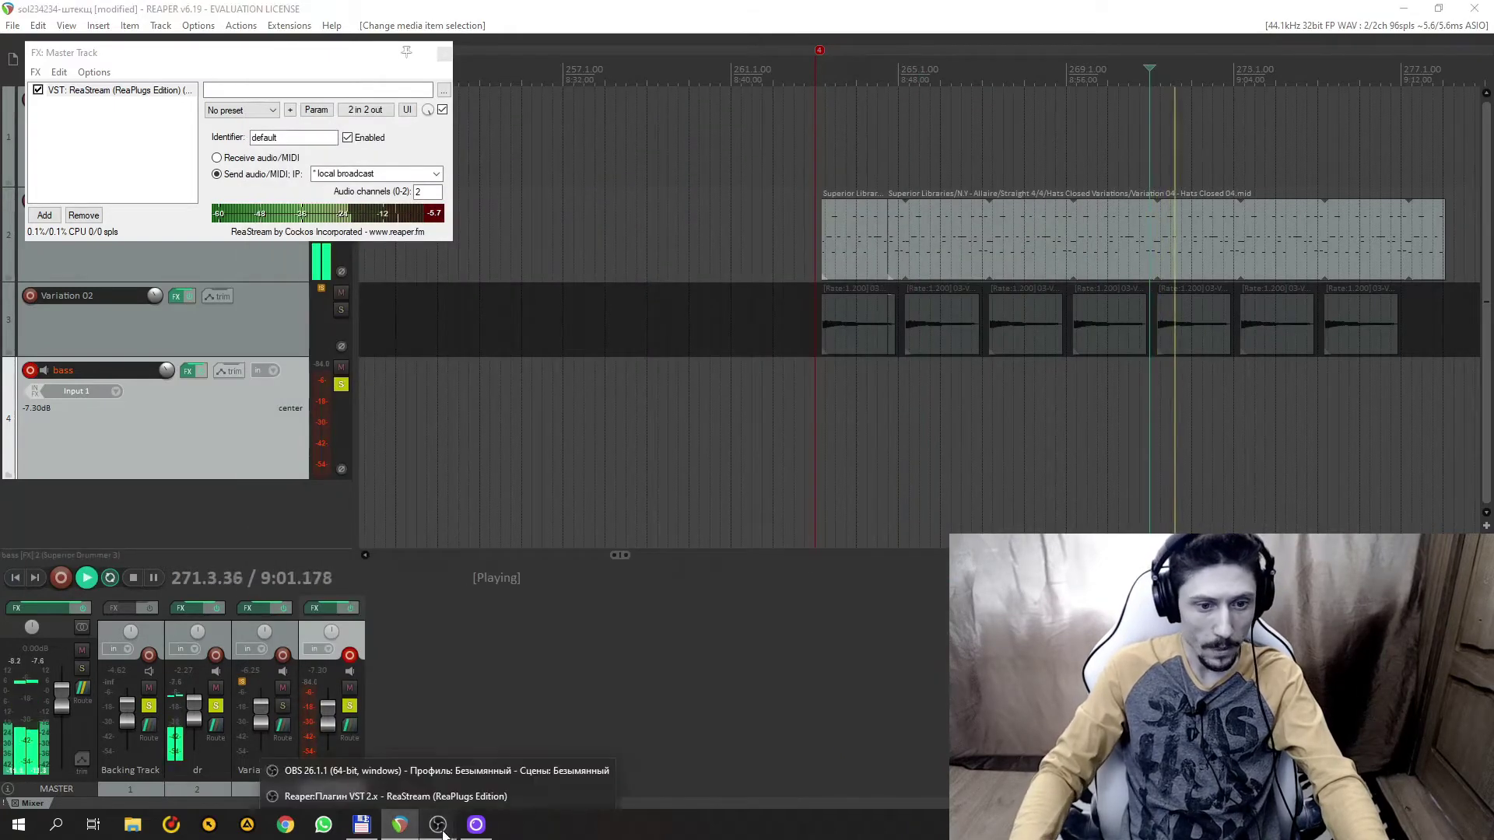
click(433, 771)
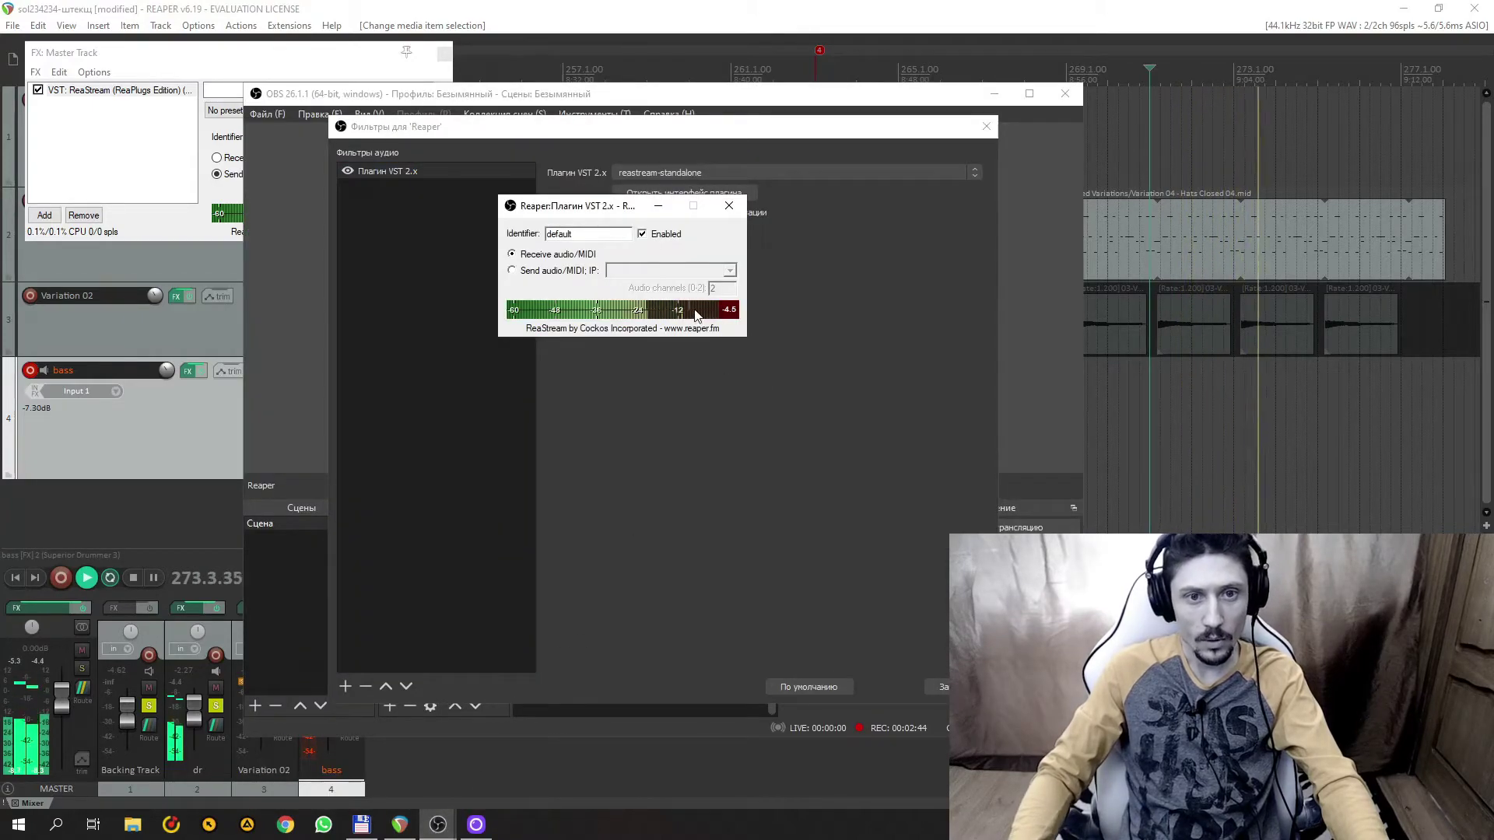
click(959, 686)
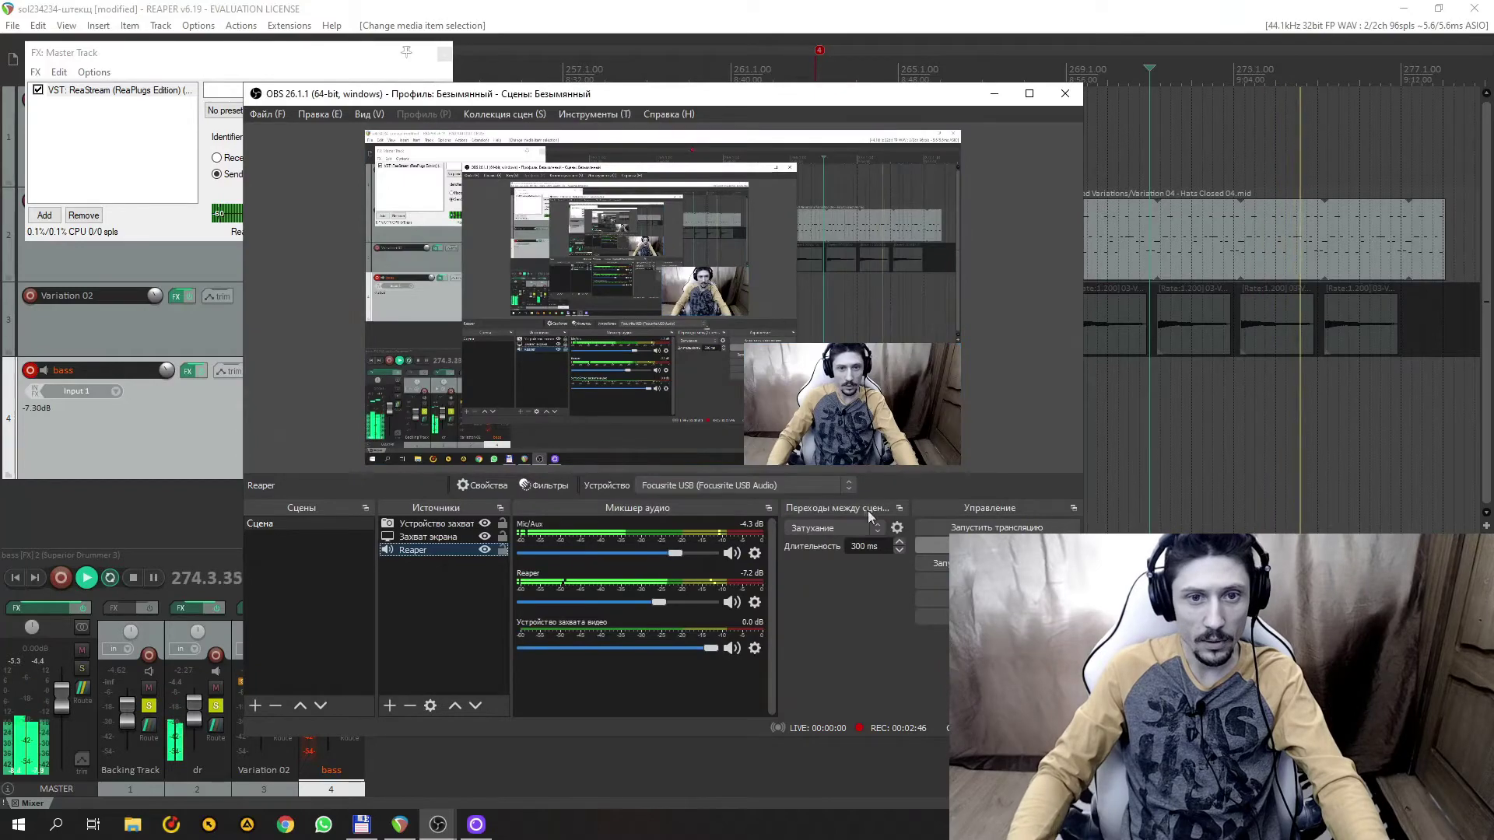
- Restart playback in REAPER, check the Reaper source's level in the OBS Studio mixer, and stop playback
key(alt+Tab)
key(space)
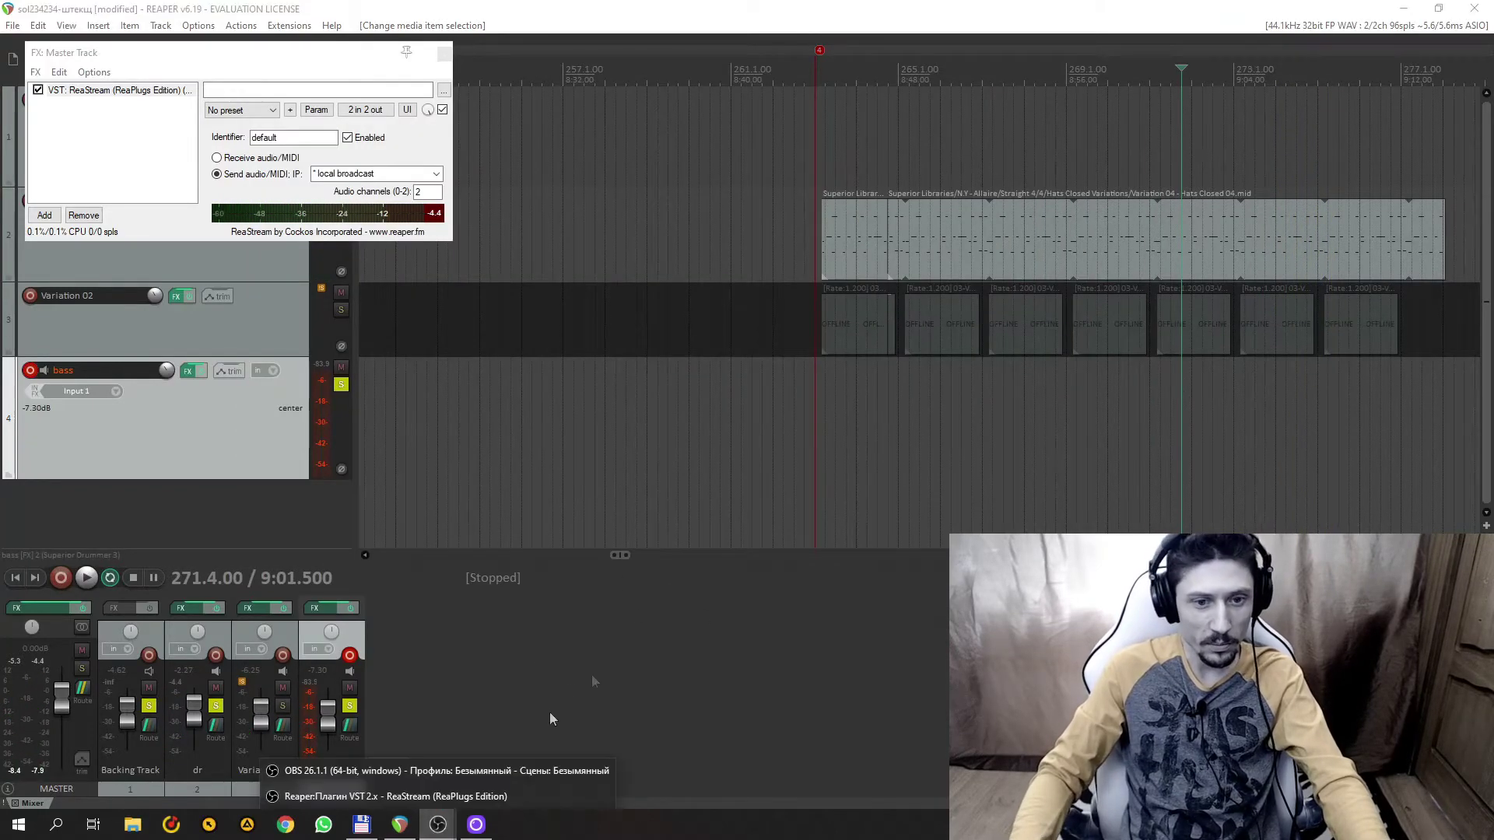
click(440, 778)
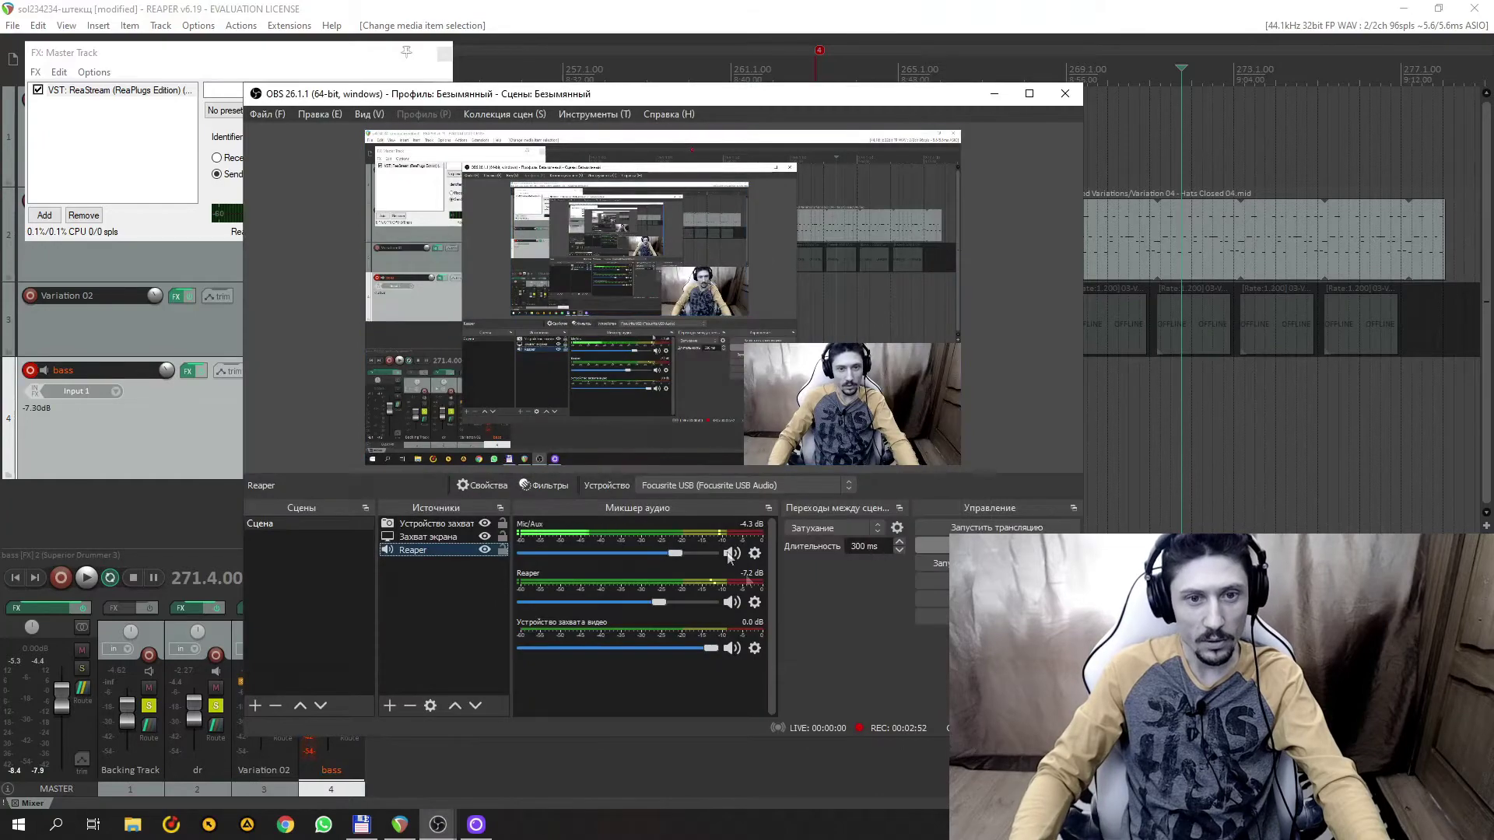
click(1128, 455)
key(space)
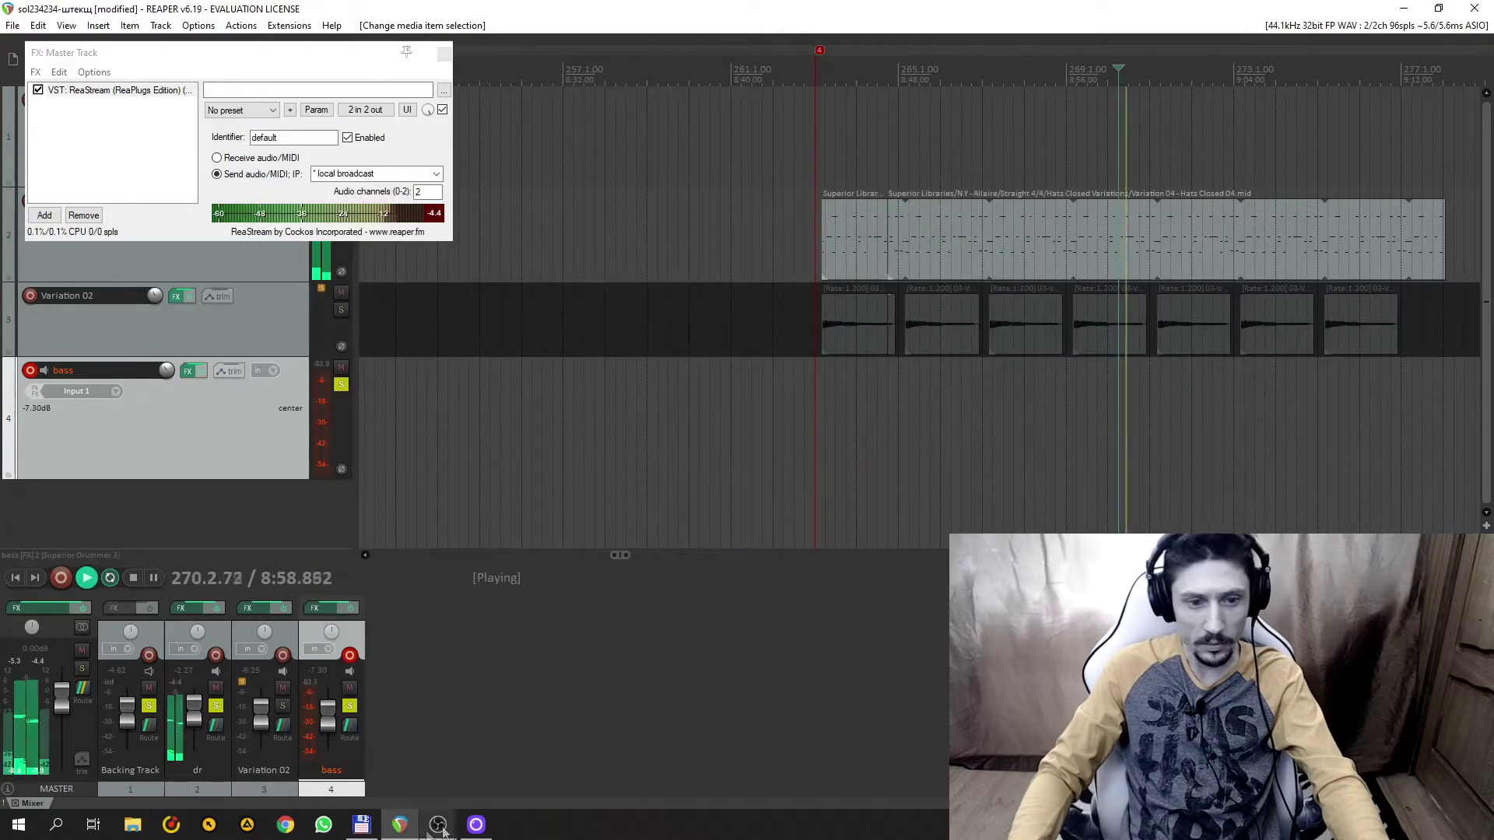
mouse_move(438, 824)
click(450, 772)
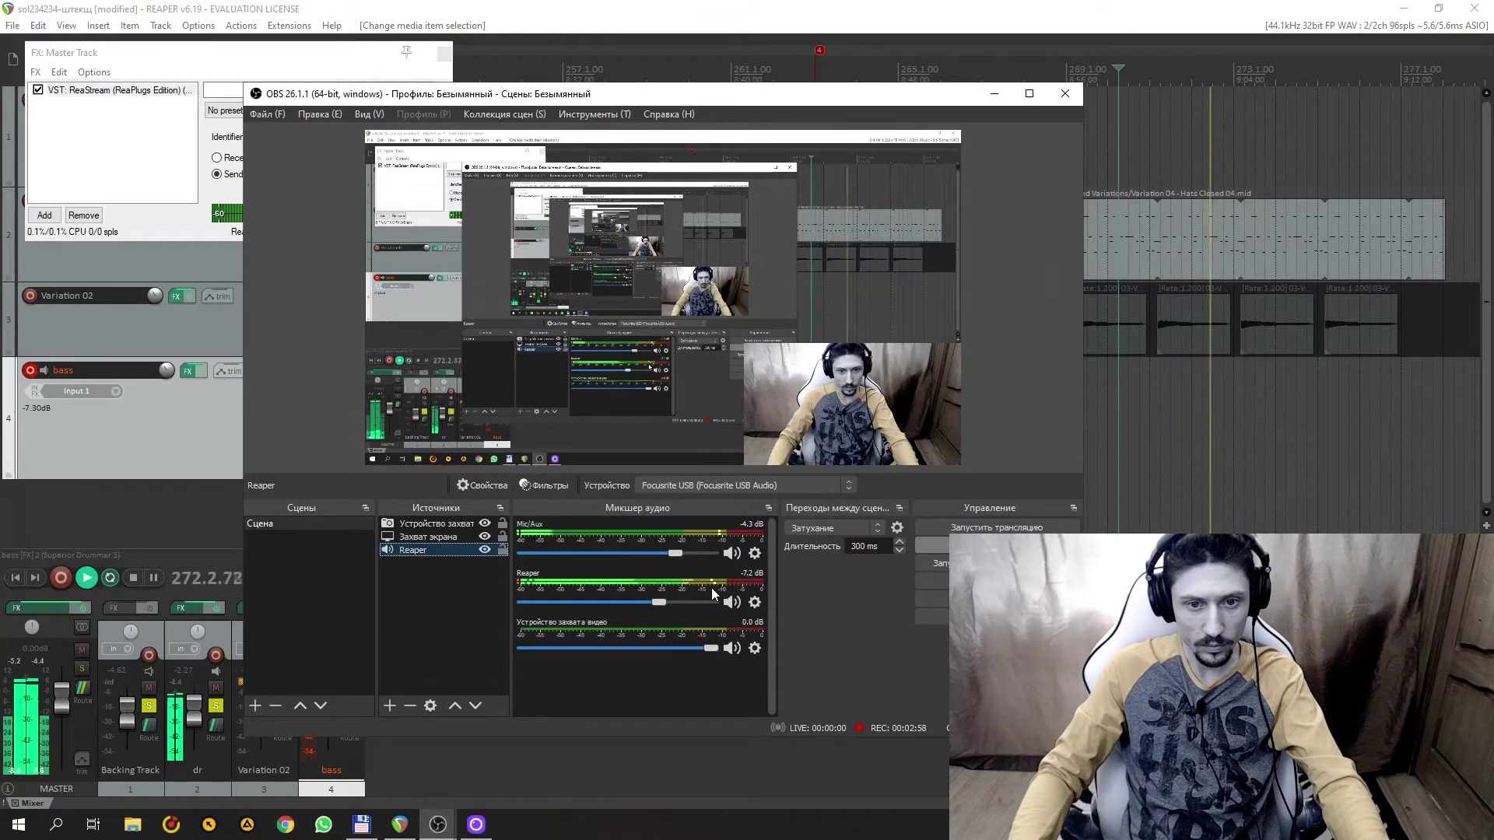
click(1159, 416)
key(space)
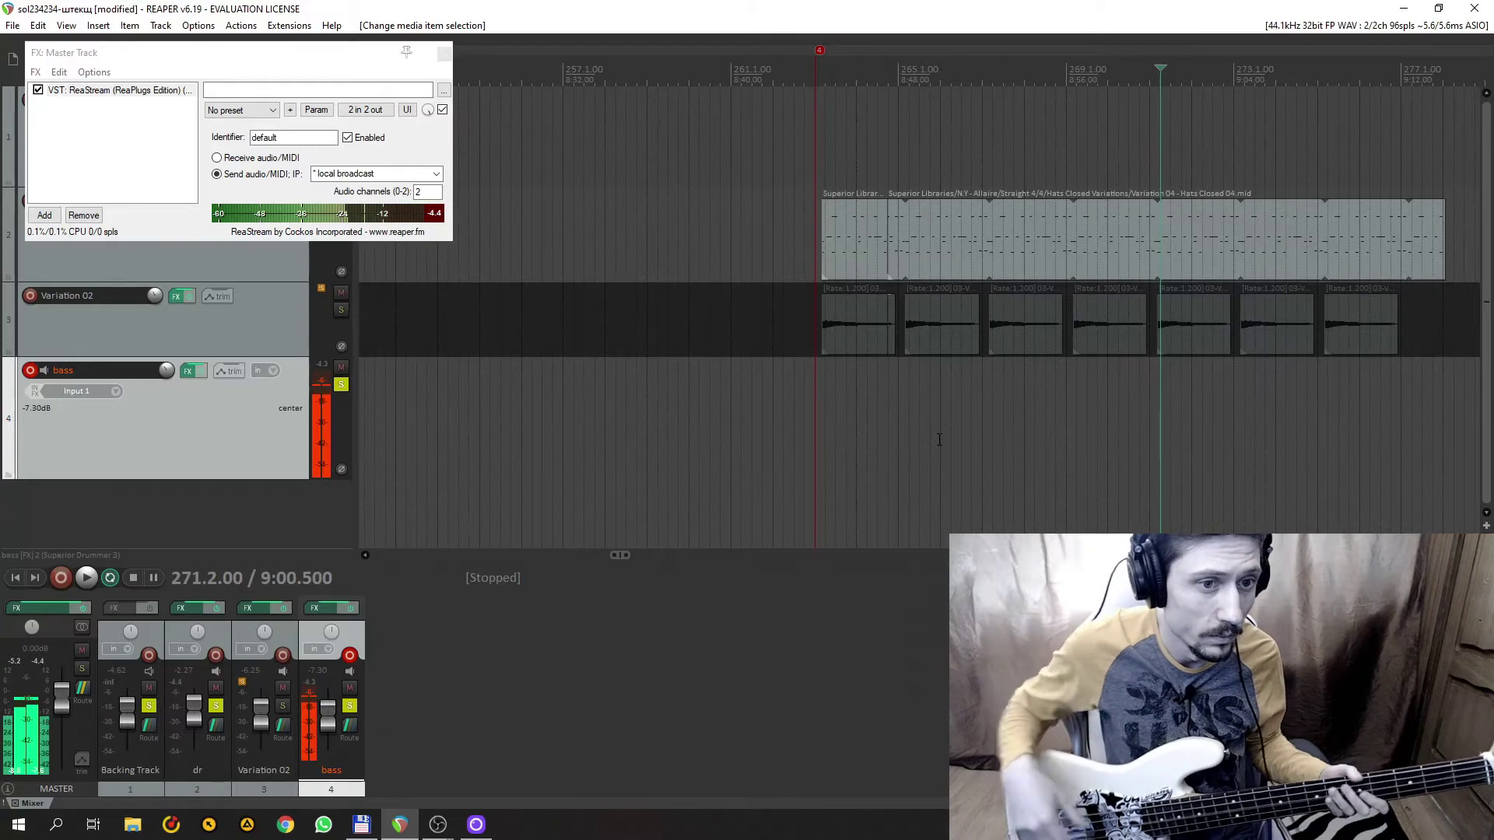
- Reset the bass track's volume to 0.00 dB and close the master track's FX window
double_click(168, 371)
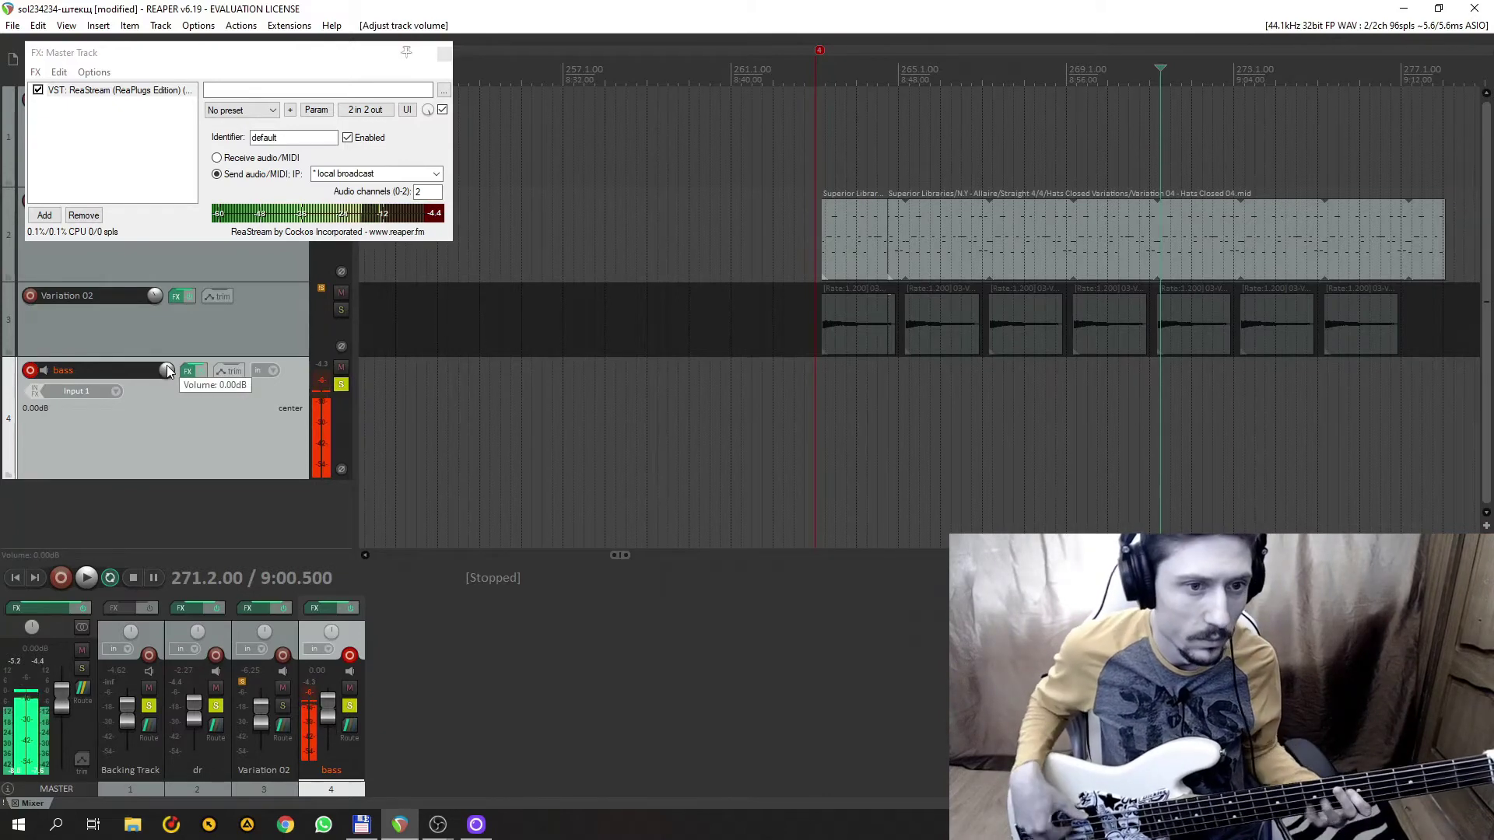
click(444, 53)
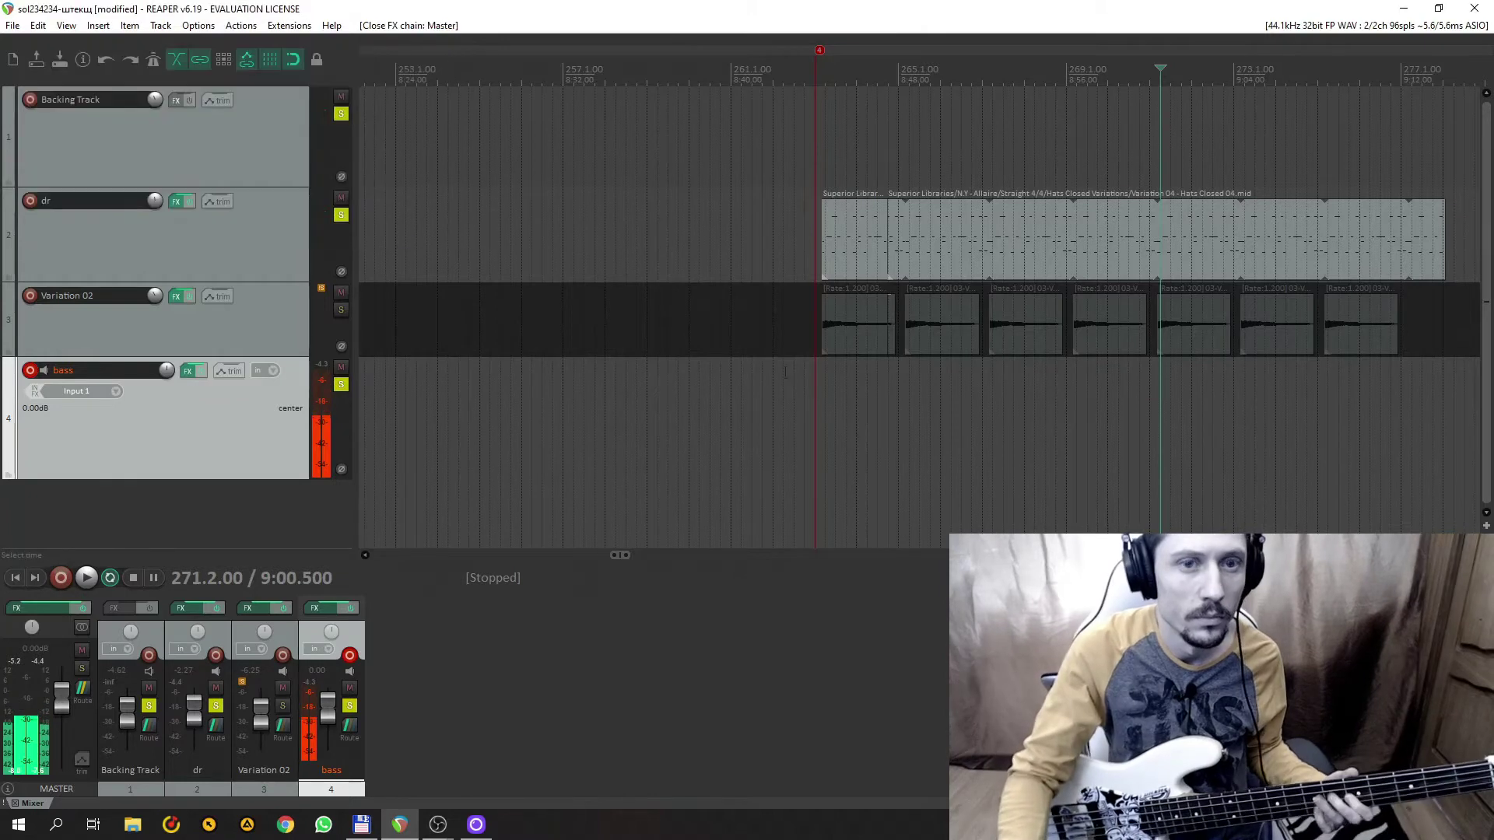
- Play the project from position 263.1.00 alongside the live bass, stop it, and return to OBS Studio
click(813, 399)
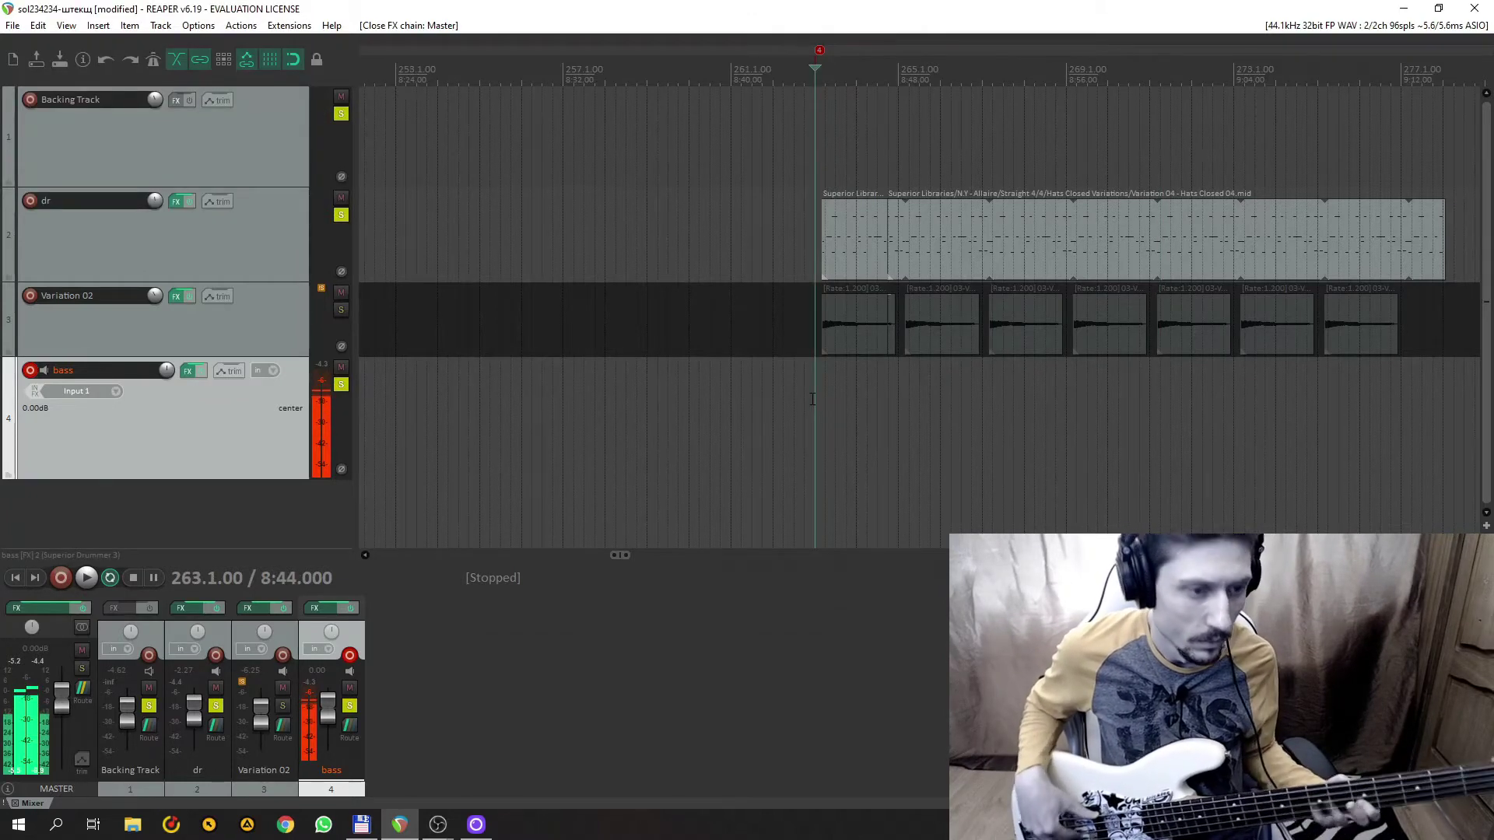
key(space)
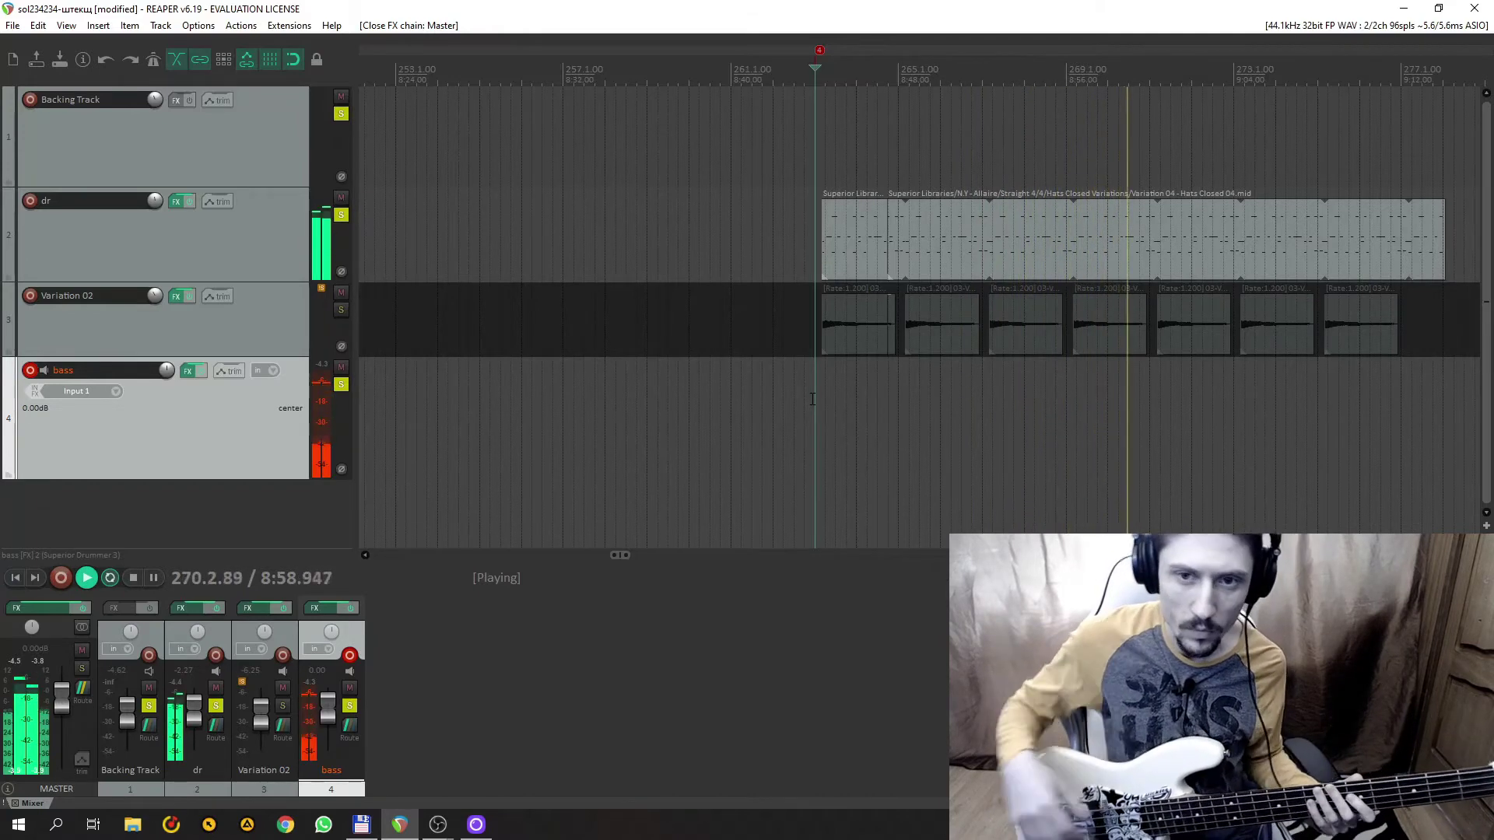
mouse_move(439, 827)
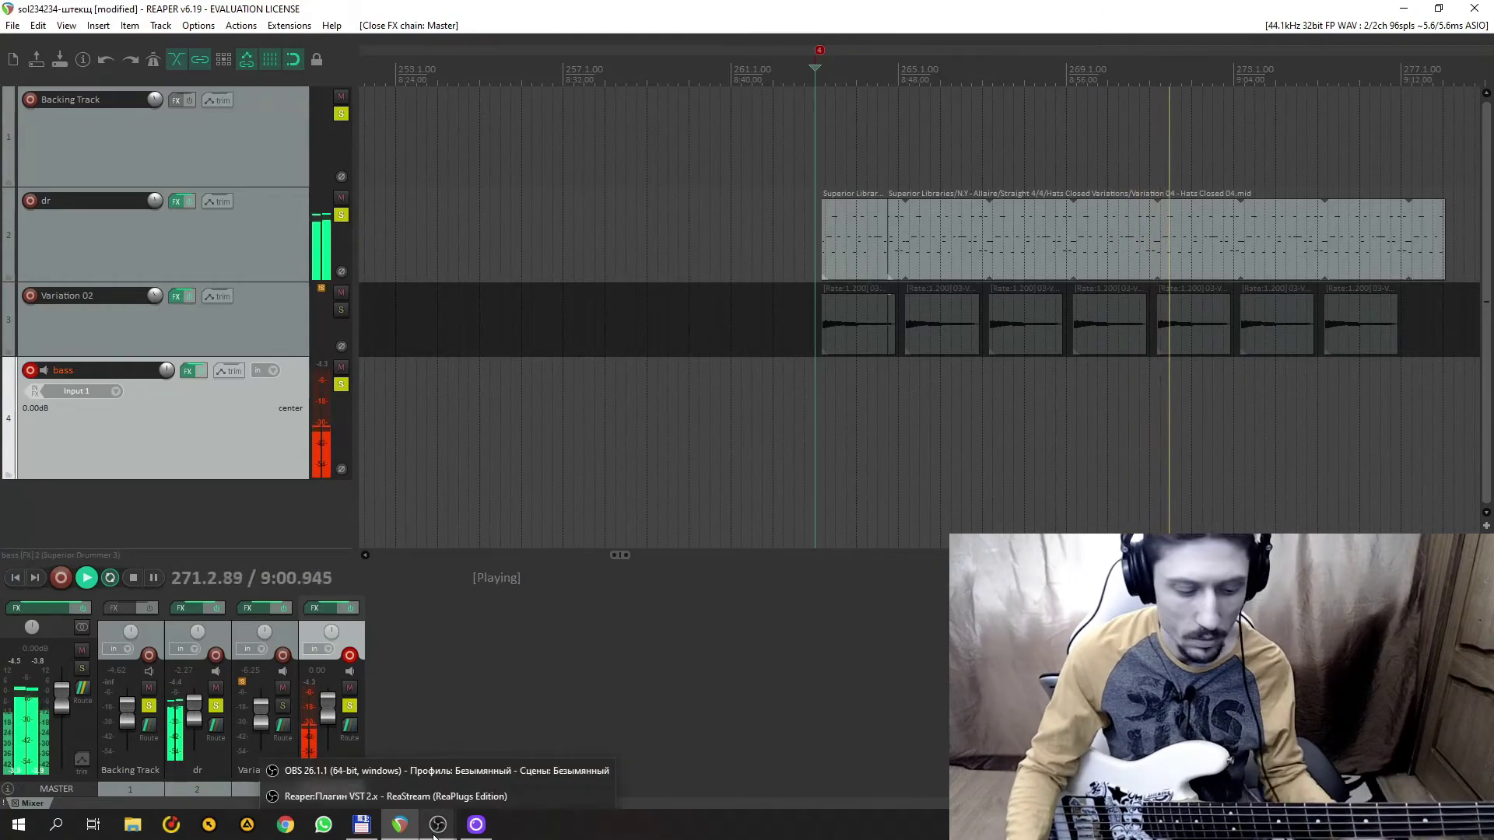
key(space)
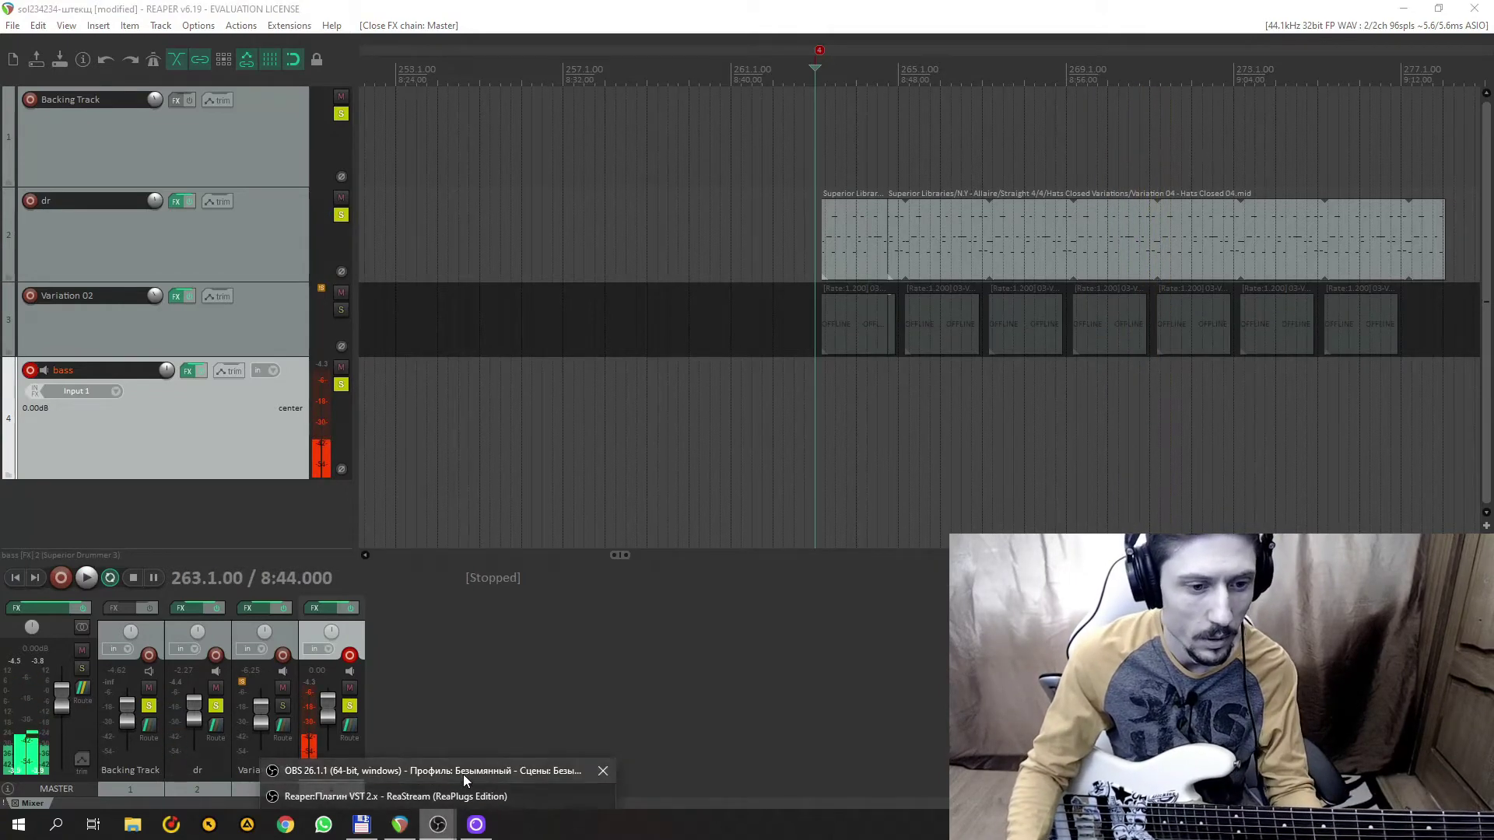
click(463, 771)
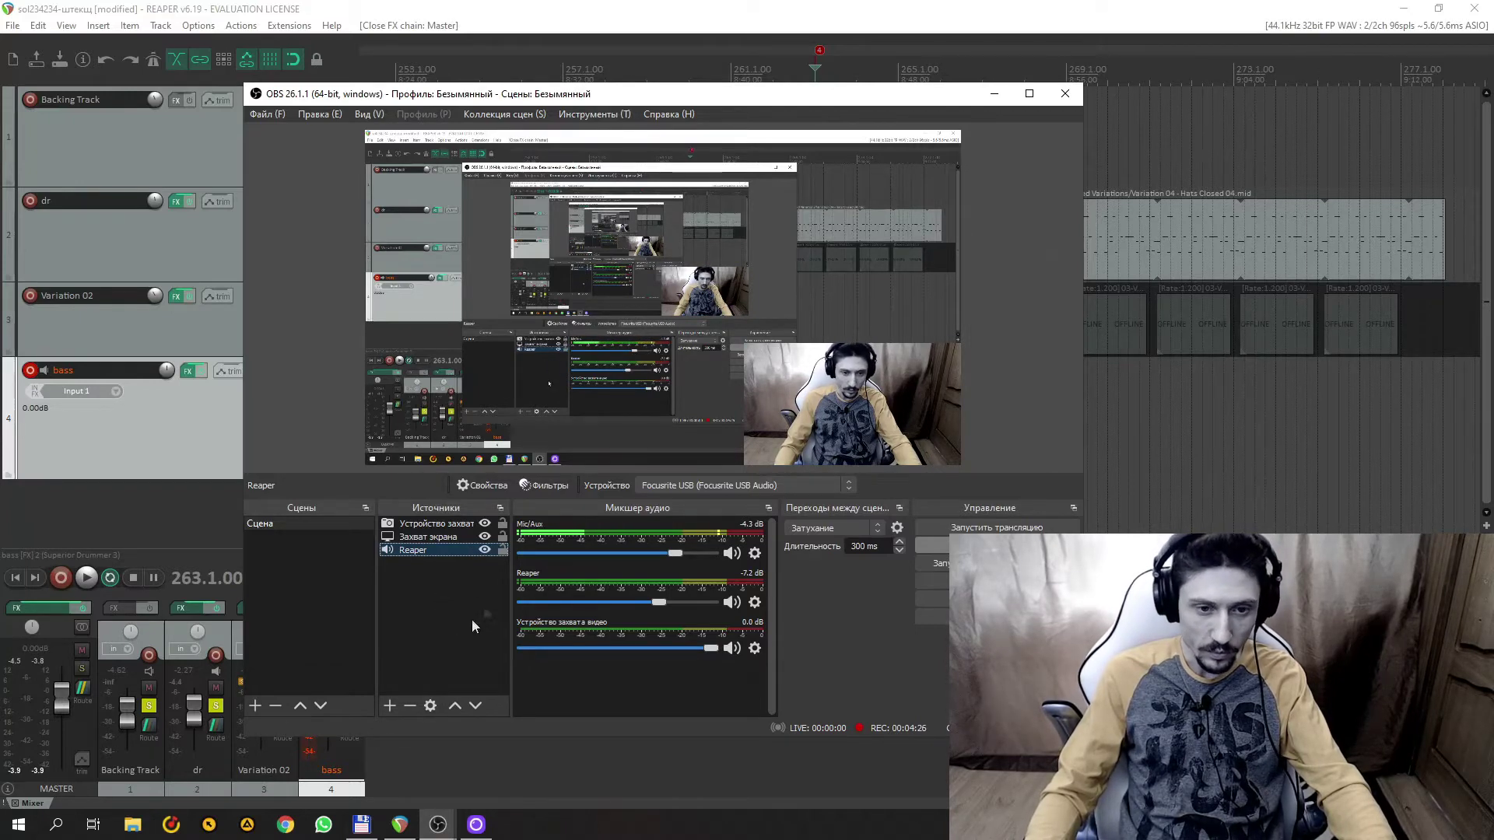
- Switch to the Chrome browser, search for "virtual cable скачать", and open the VB-Audio Virtual Cable page
click(286, 825)
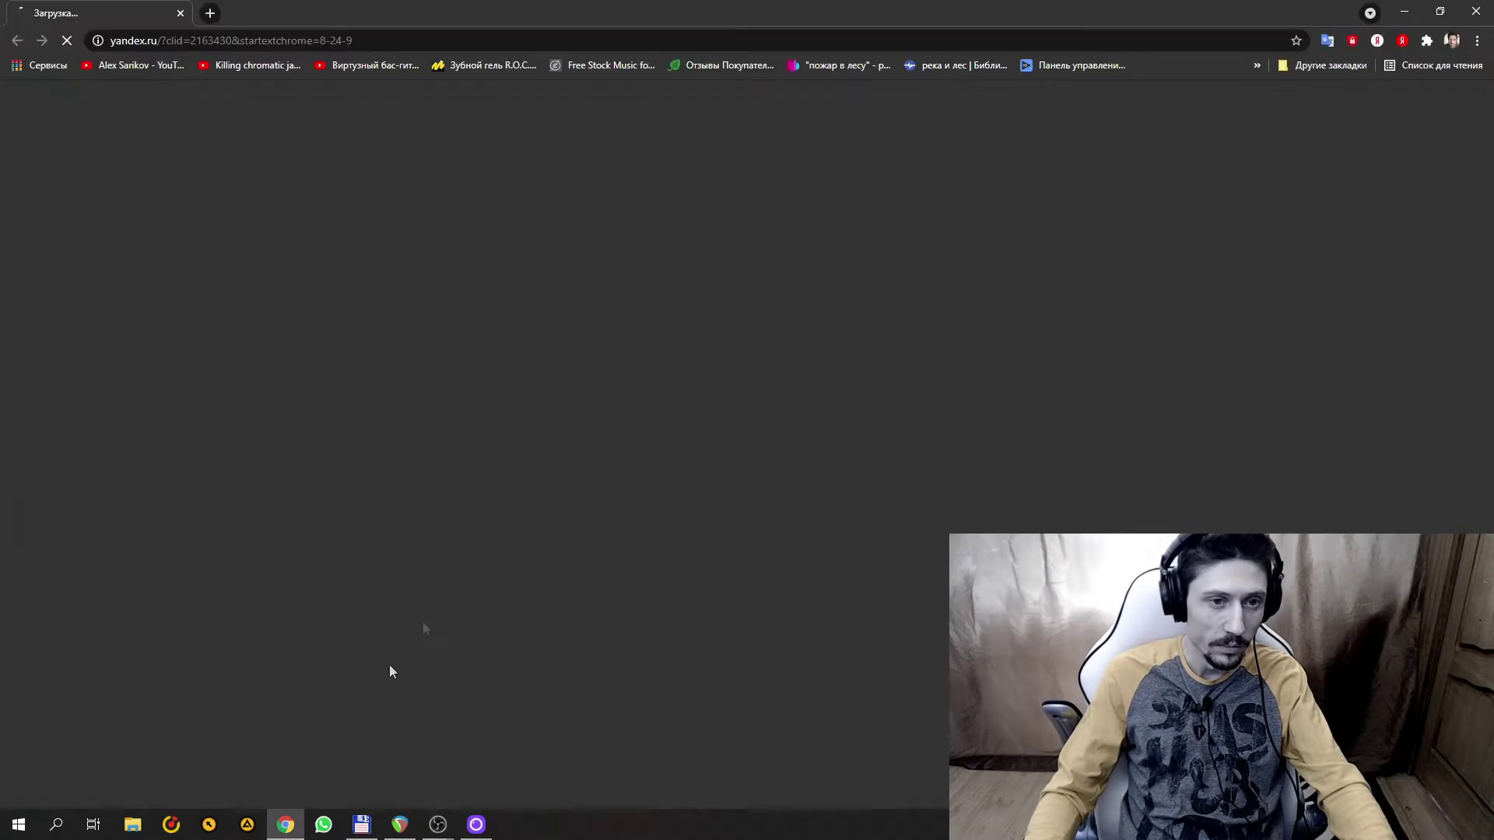
text(v)
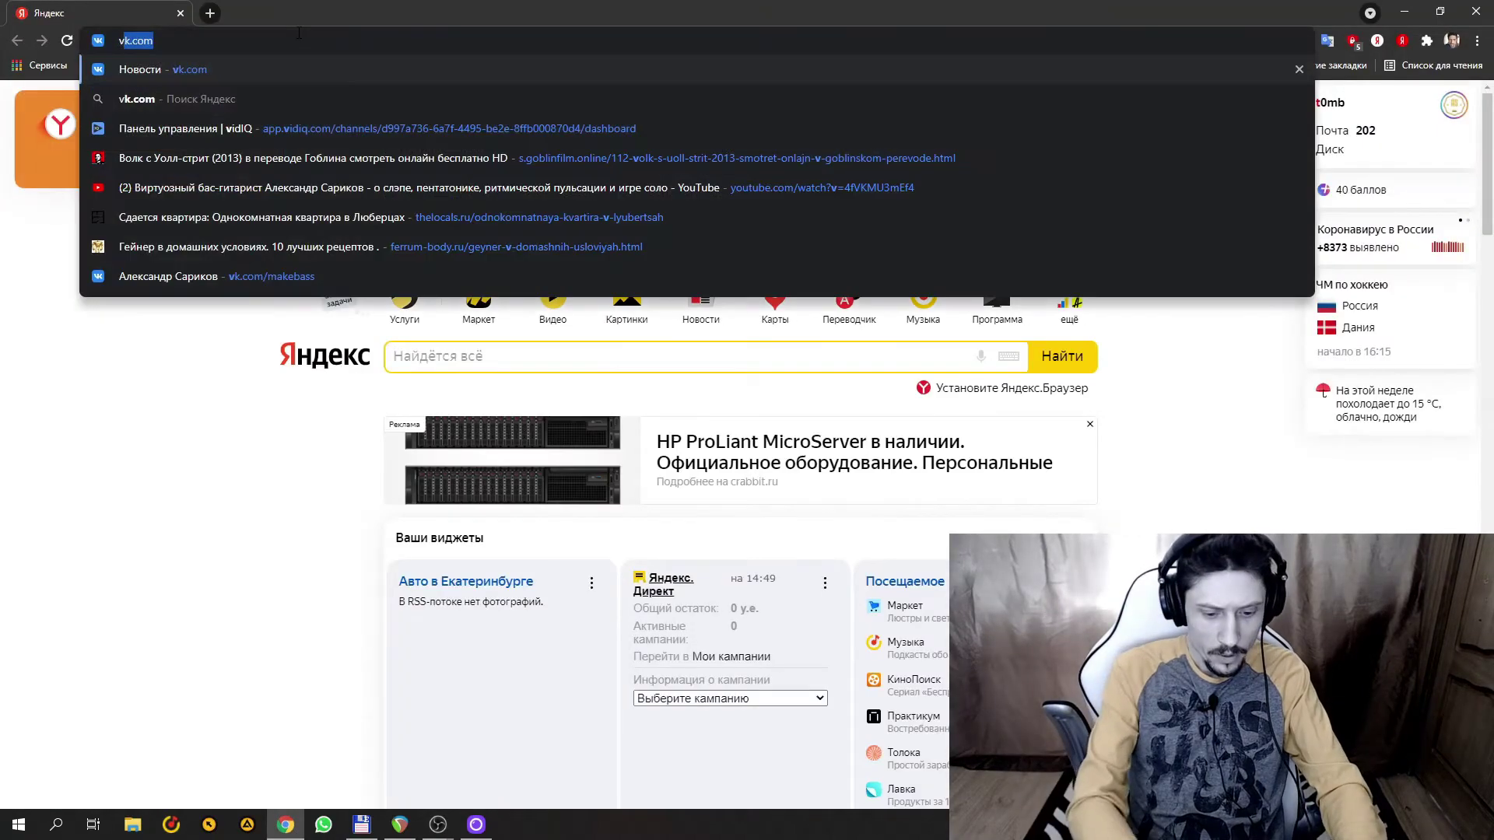
text(it)
key(BackSpace)
text(rtual cable скачать)
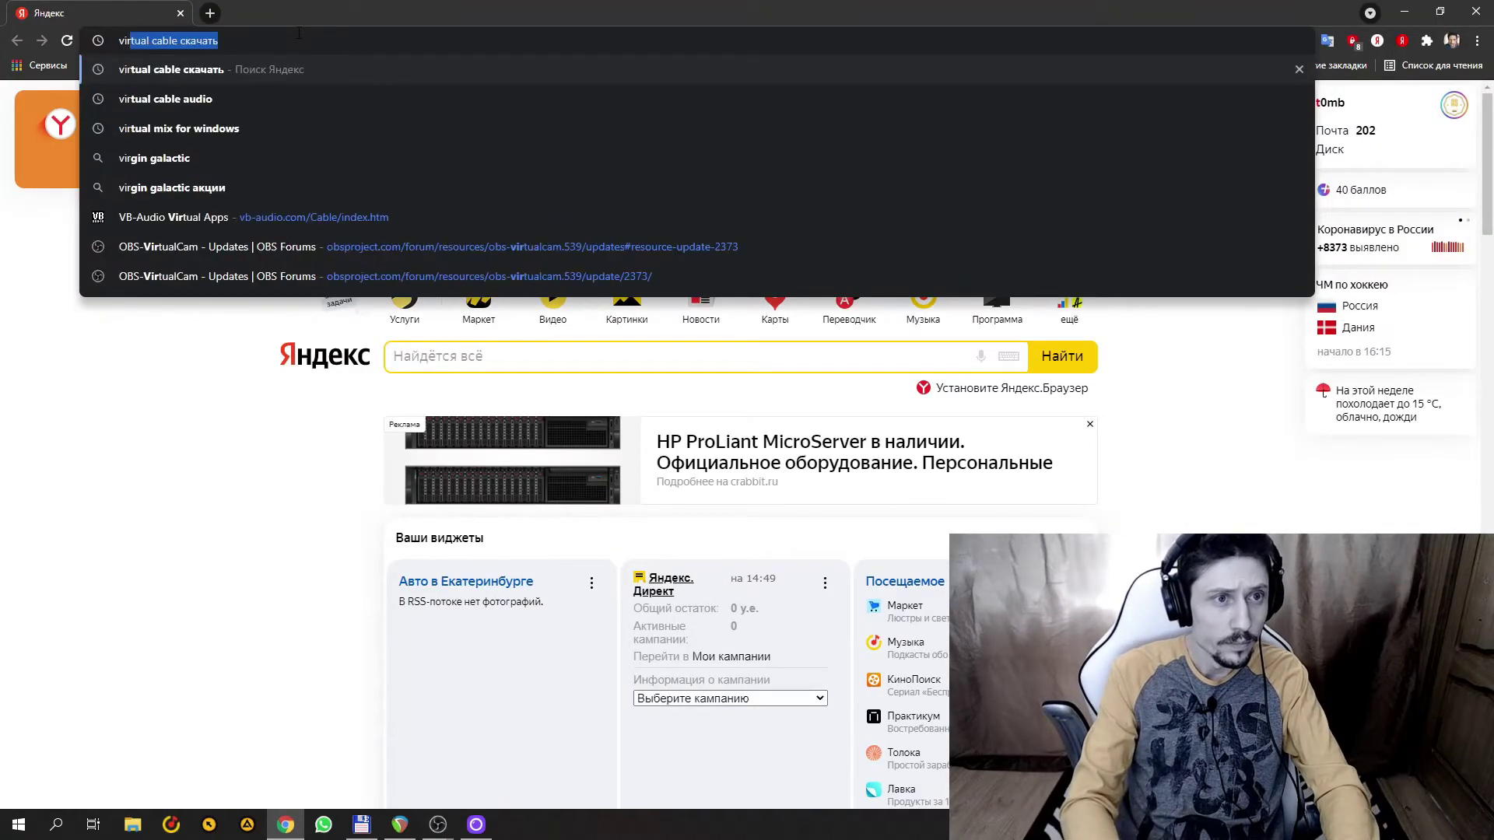
key(Return)
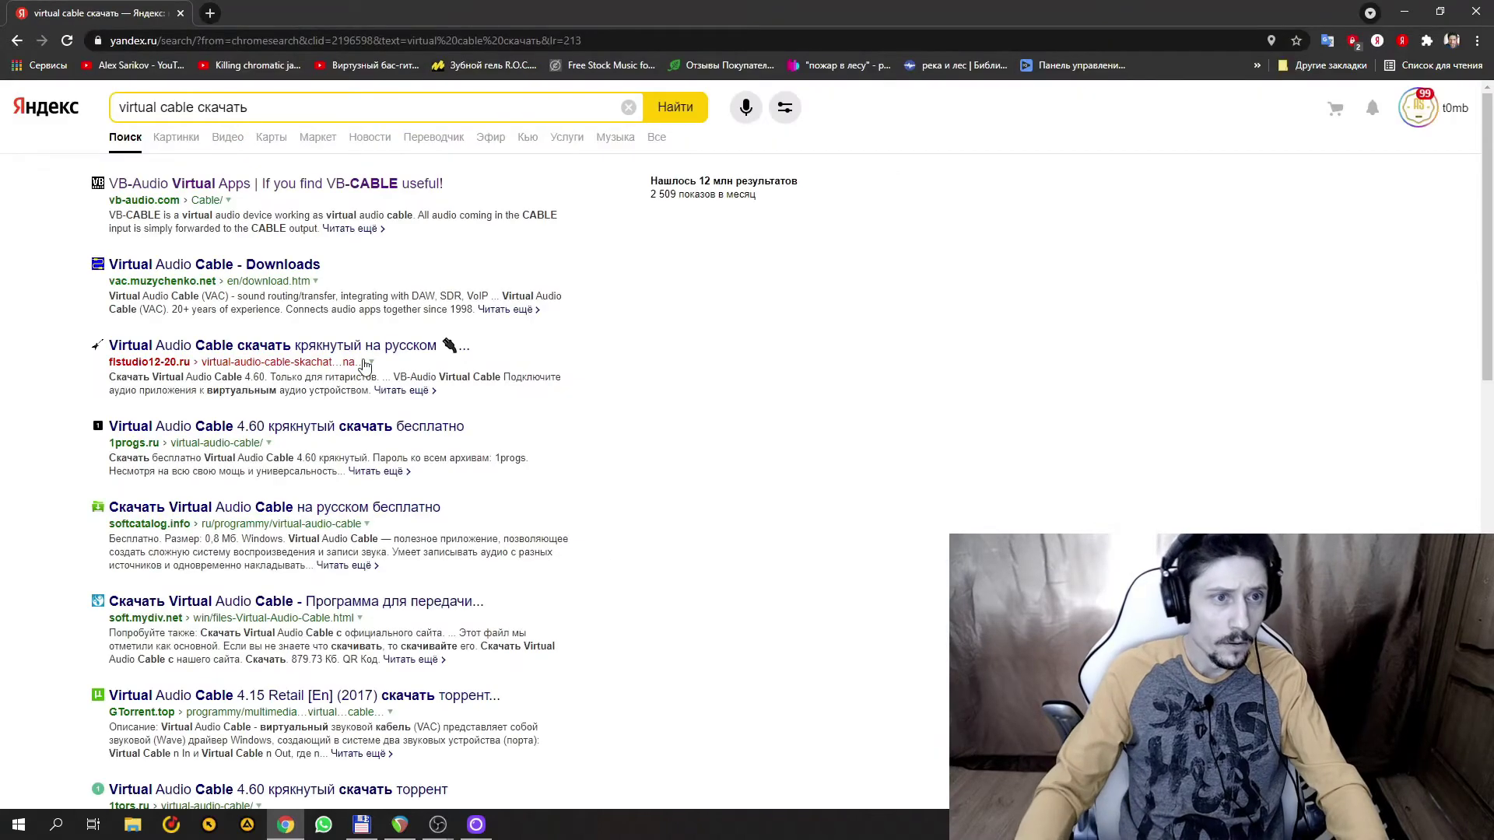
click(329, 182)
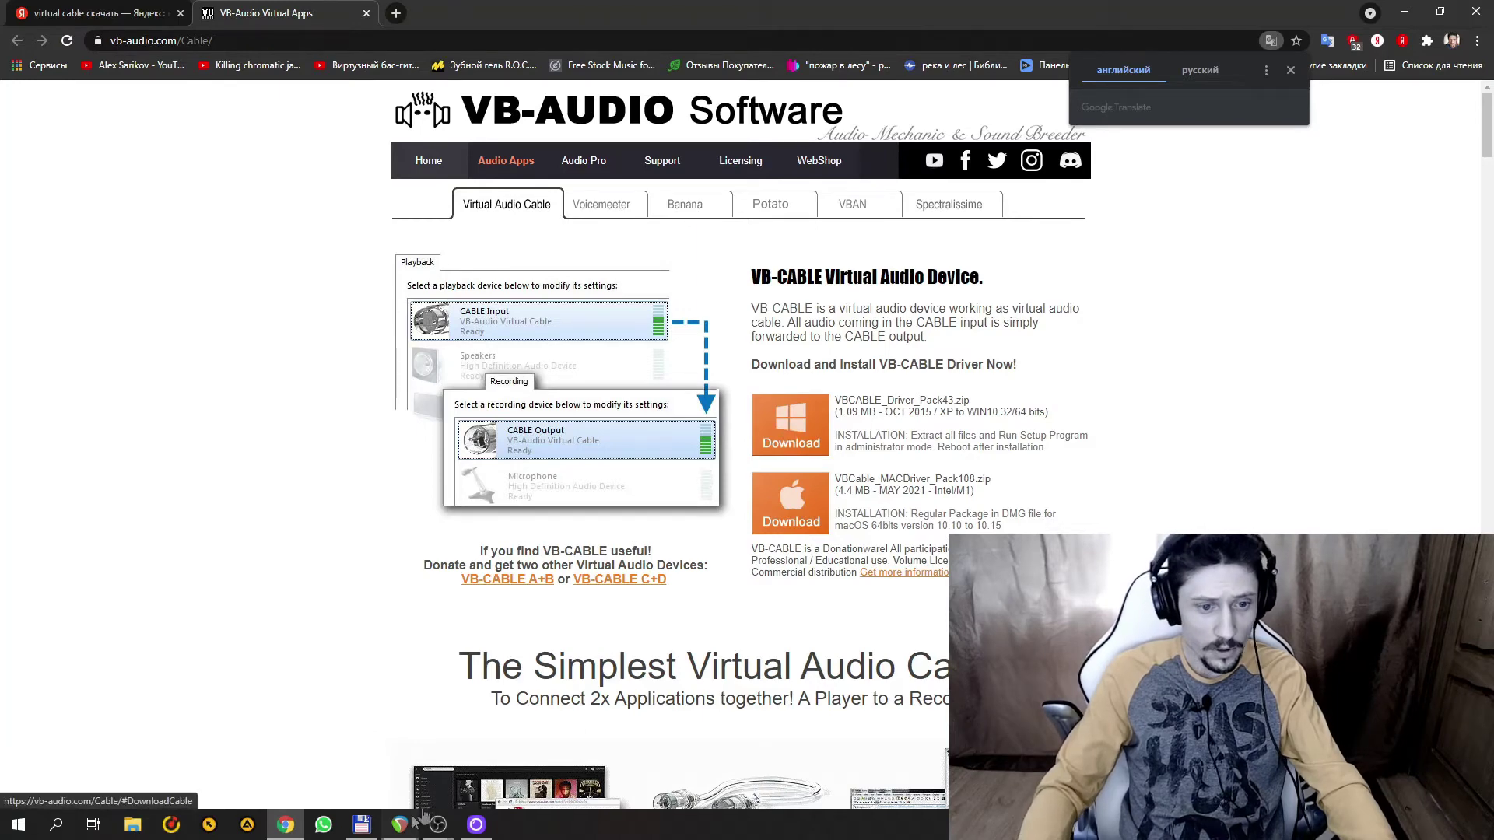
- Return to OBS Studio and review the monitoring device in the audio settings without changing it
click(361, 826)
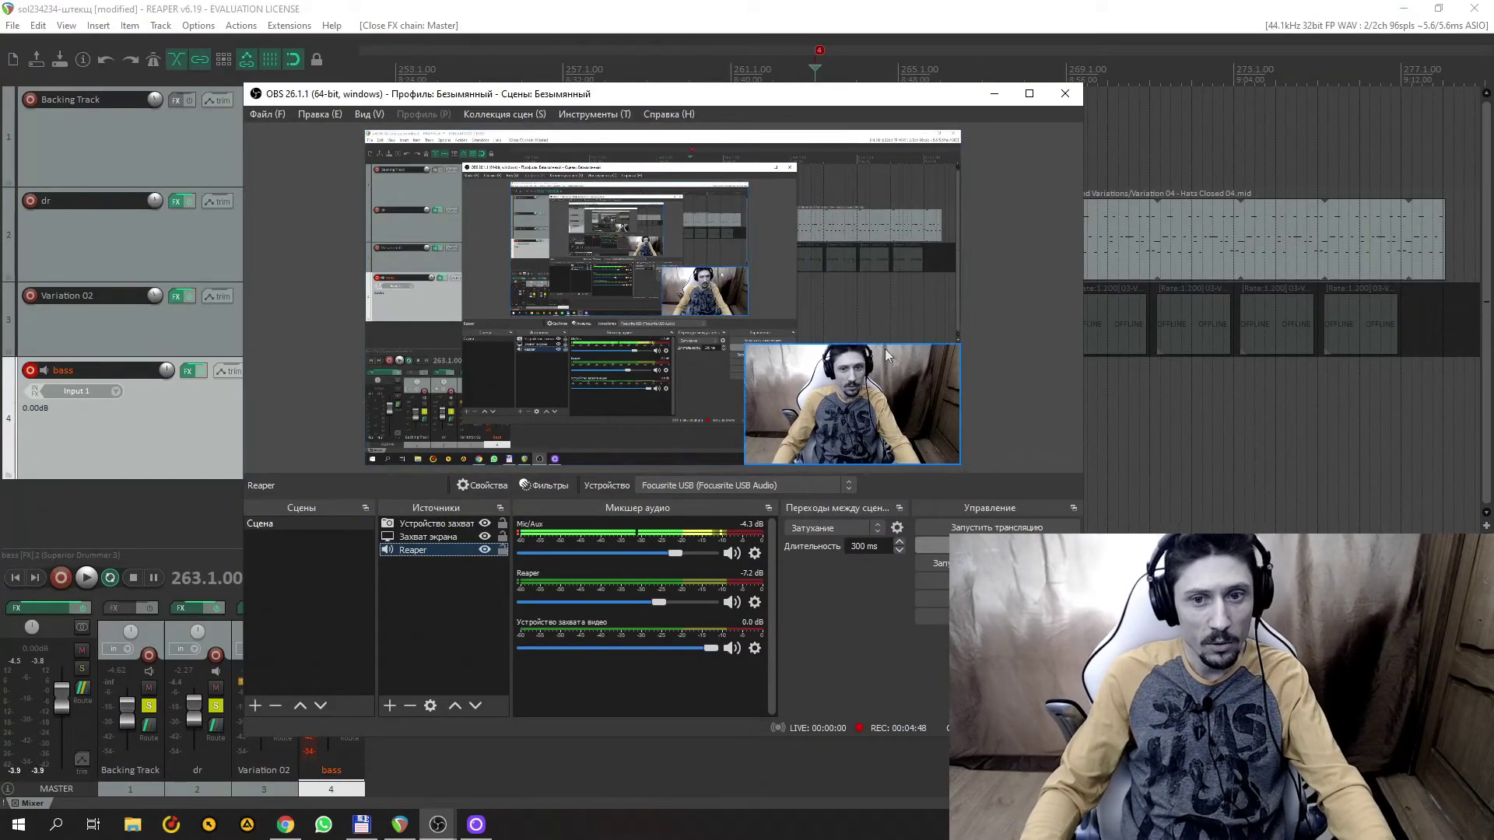
drag(545, 94, 564, 102)
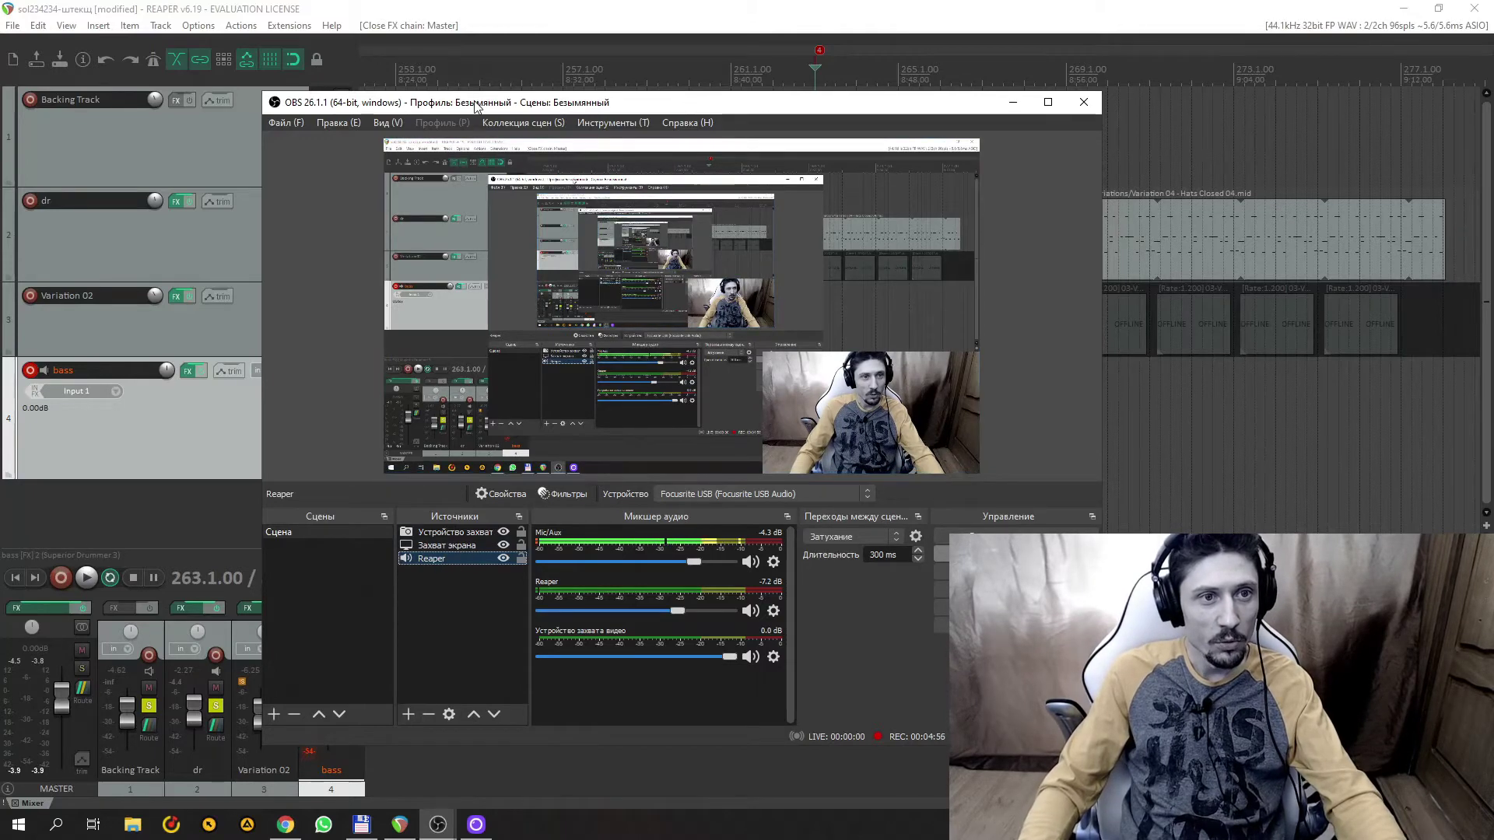
drag(476, 107, 484, 90)
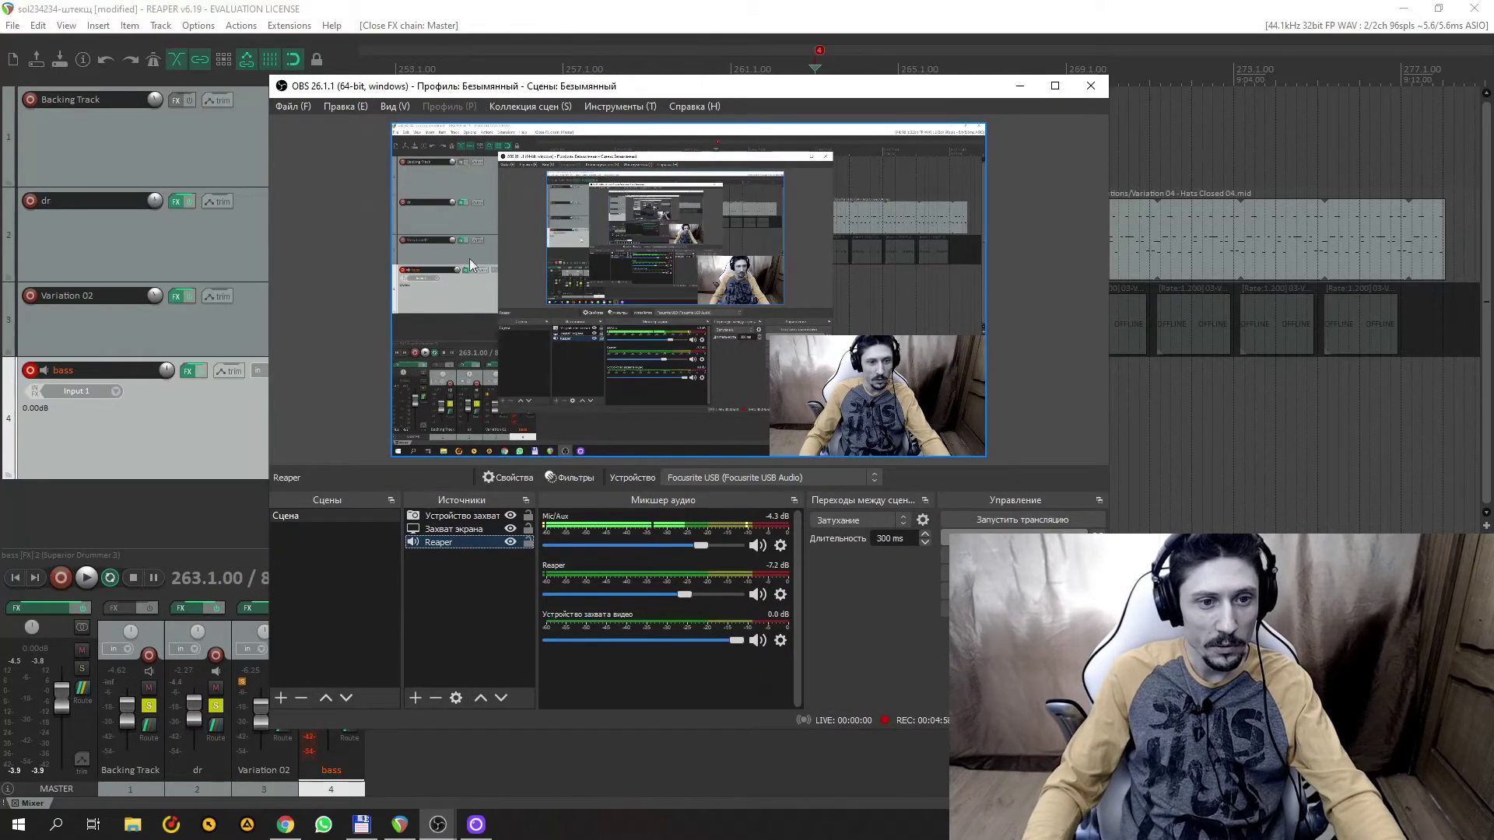
click(1023, 578)
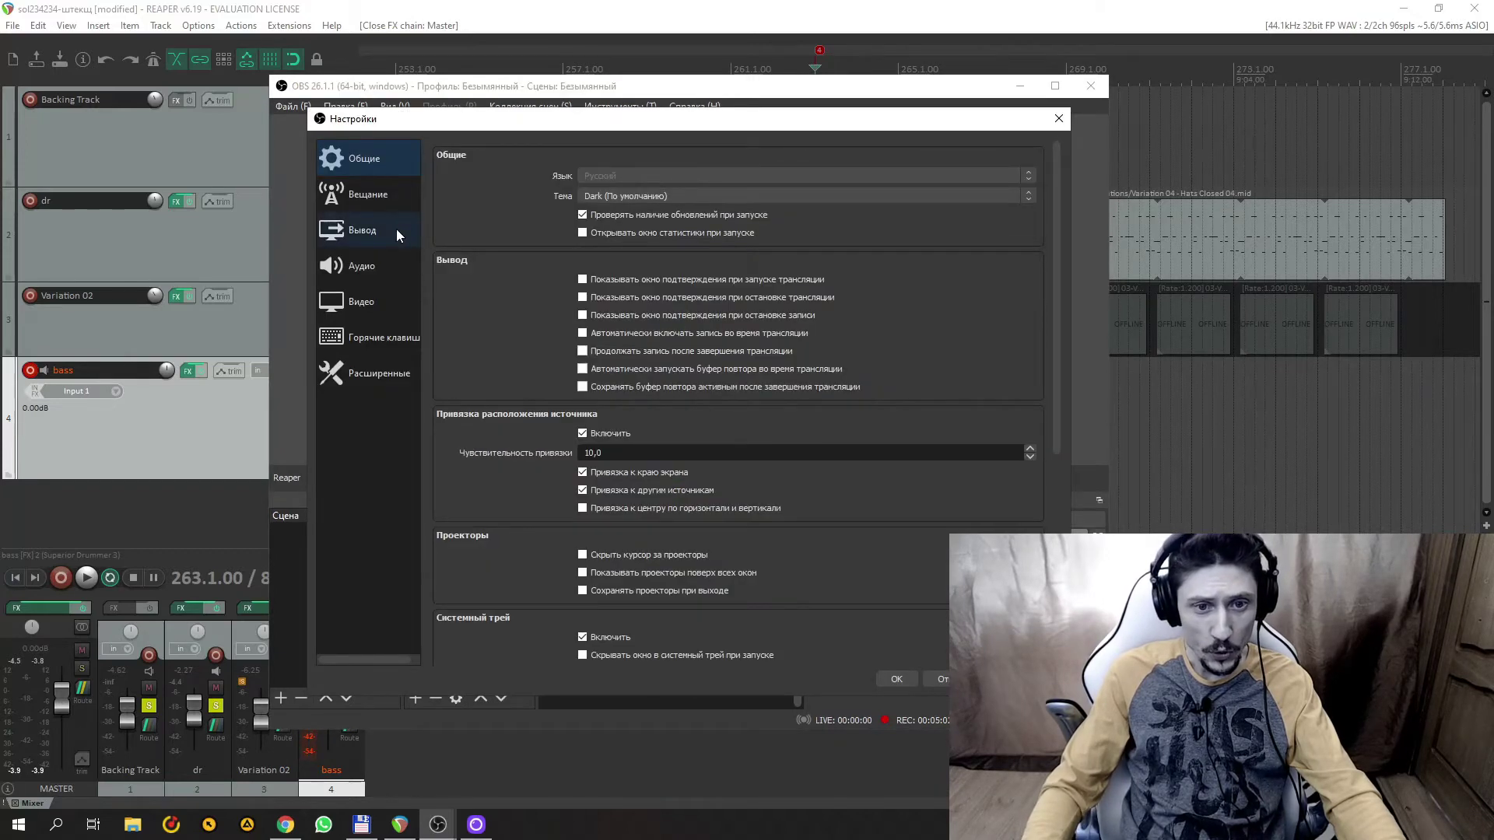
click(389, 267)
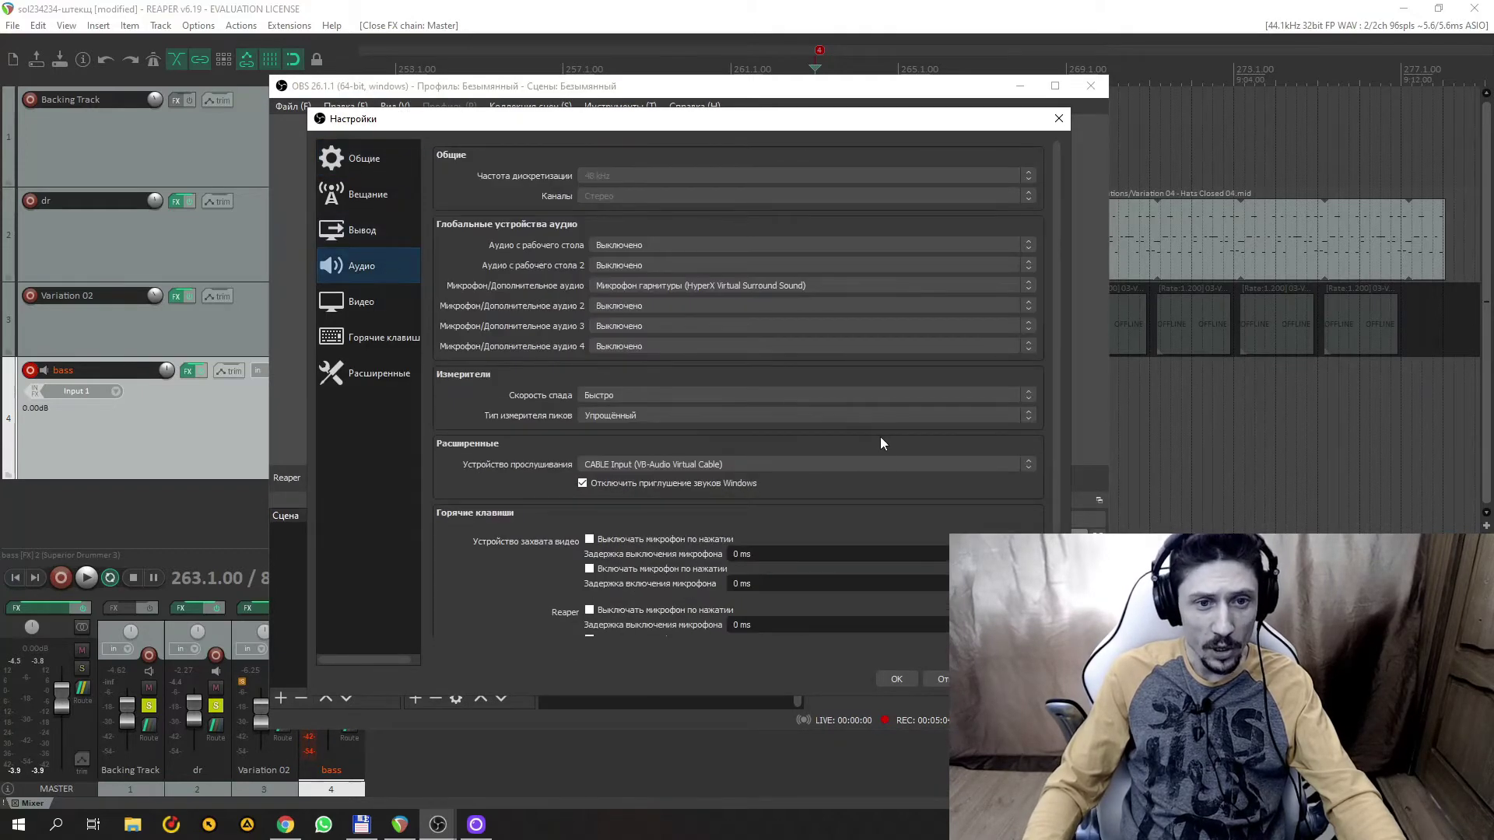
click(1059, 118)
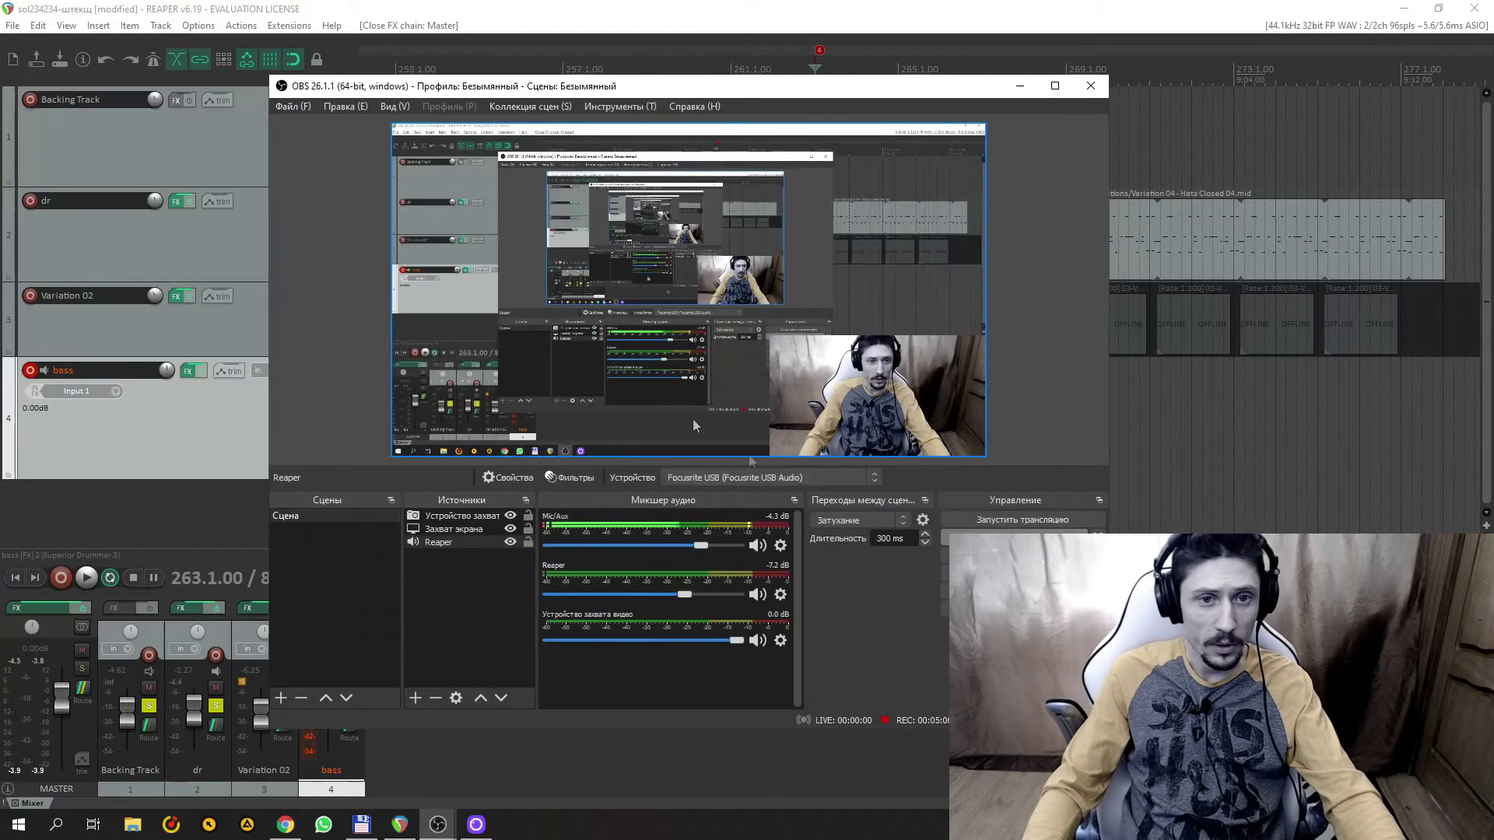
- In the advanced audio properties, set monitoring to "Прослушивание и вывод" for Reaper and the video capture device
right_click(689, 666)
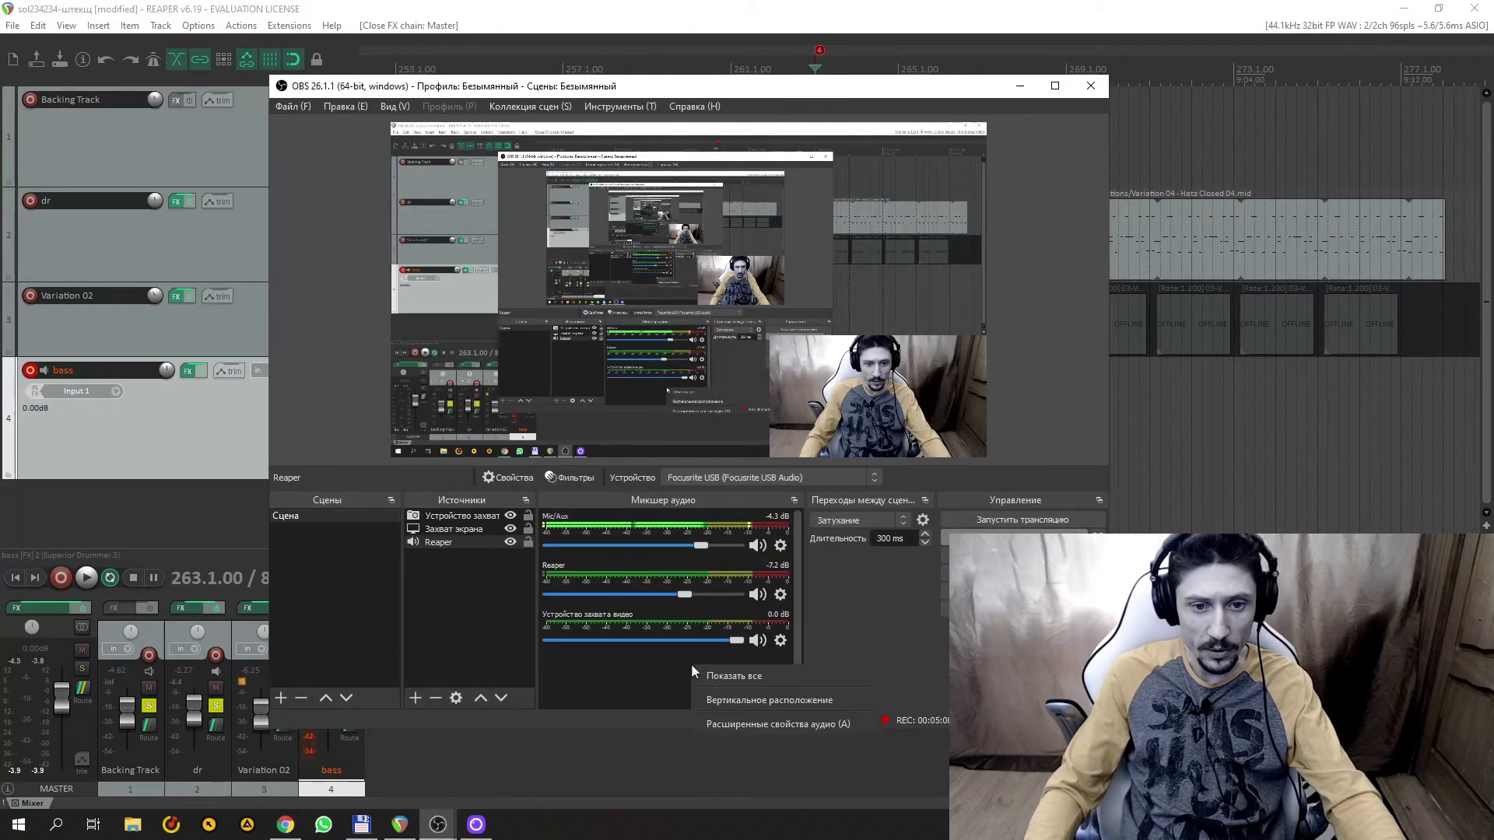
click(736, 724)
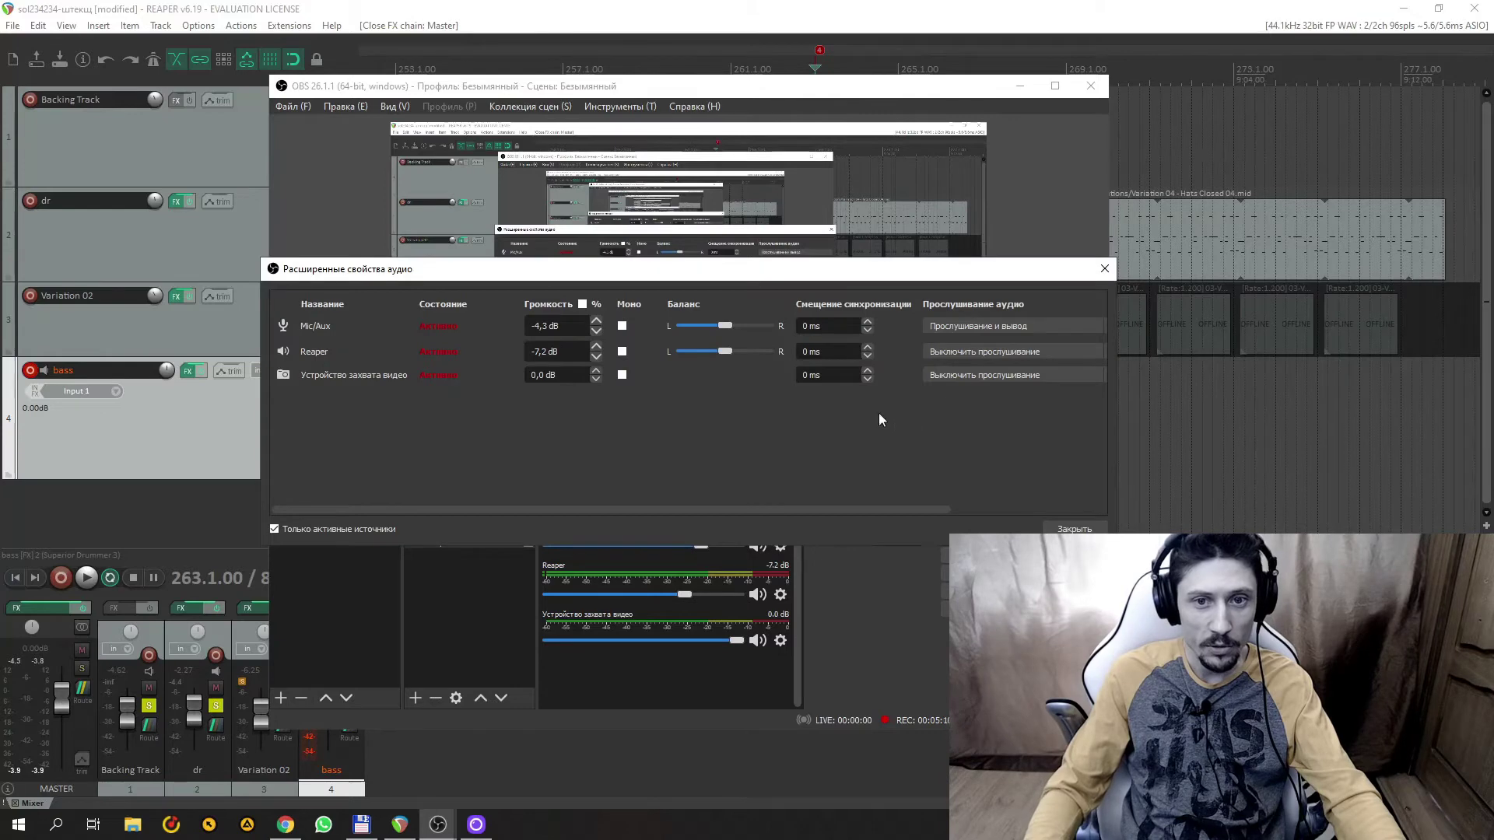
click(1043, 353)
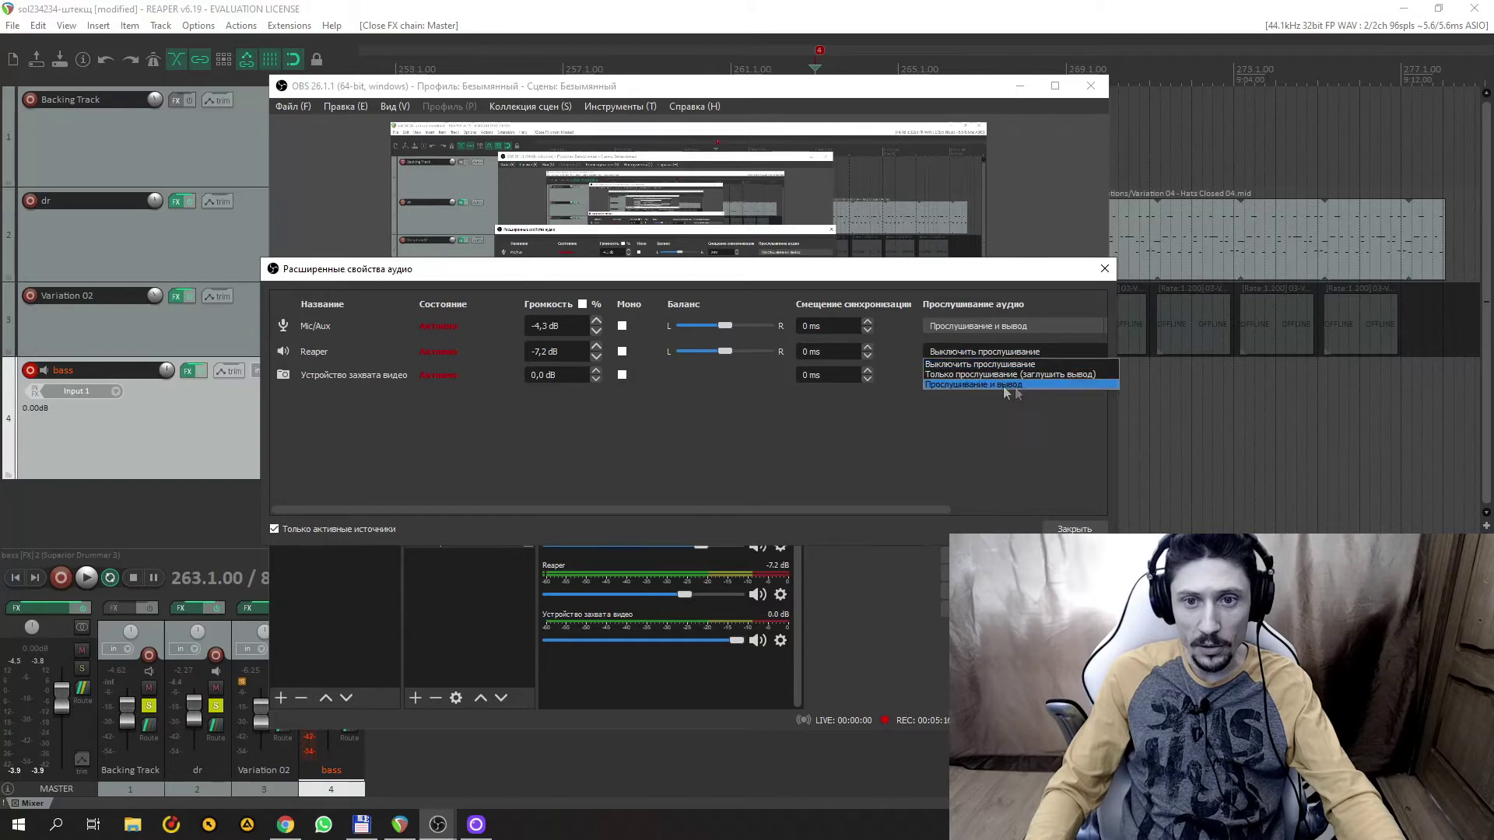
click(973, 385)
click(1001, 375)
click(1001, 408)
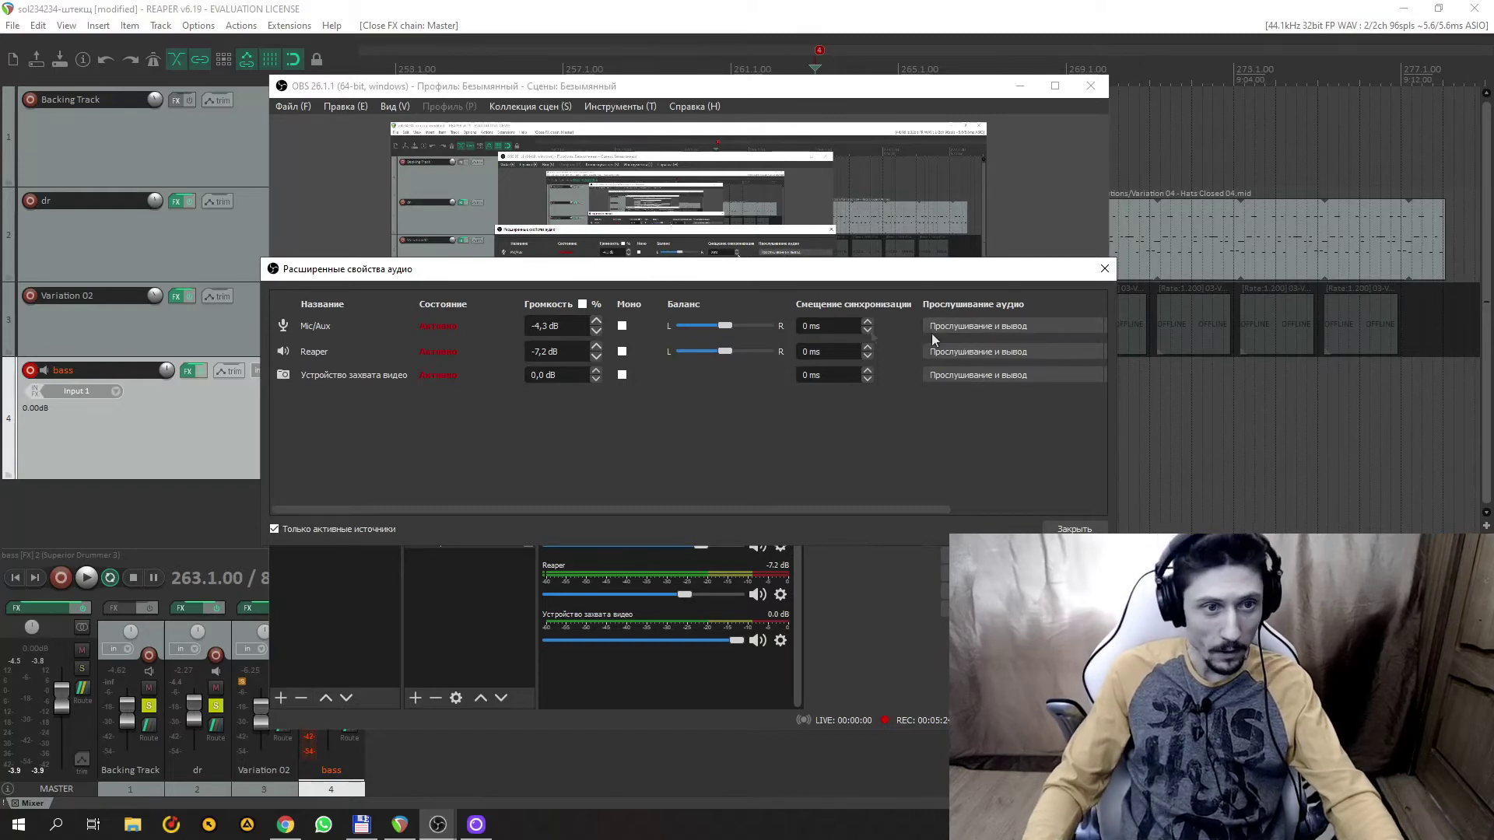
- Close the advanced audio properties and set the monitoring device in the audio settings to CABLE Input (VB-Audio Virtual Cable)
click(1068, 529)
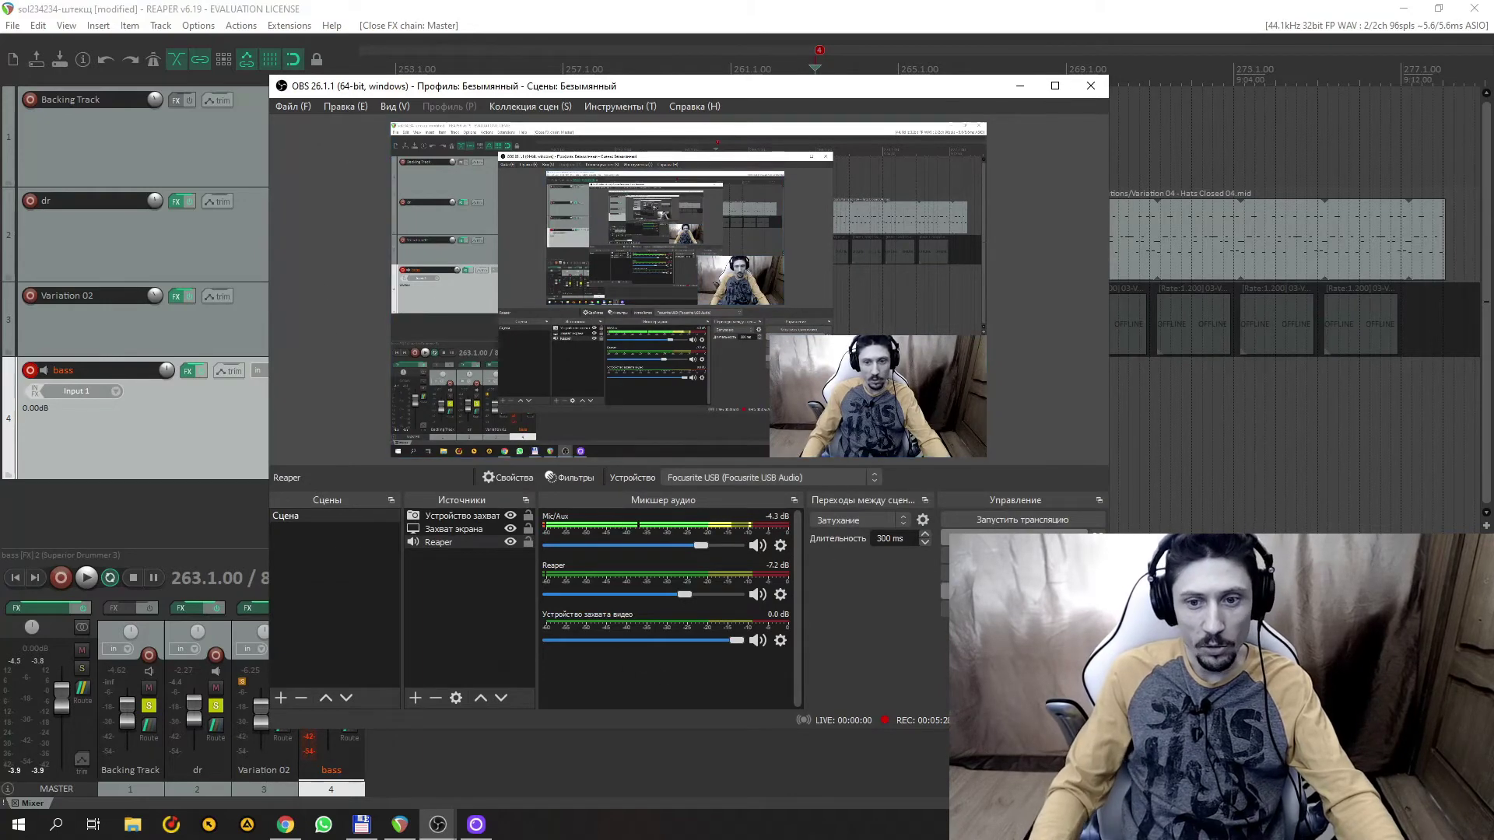
click(1023, 591)
click(366, 269)
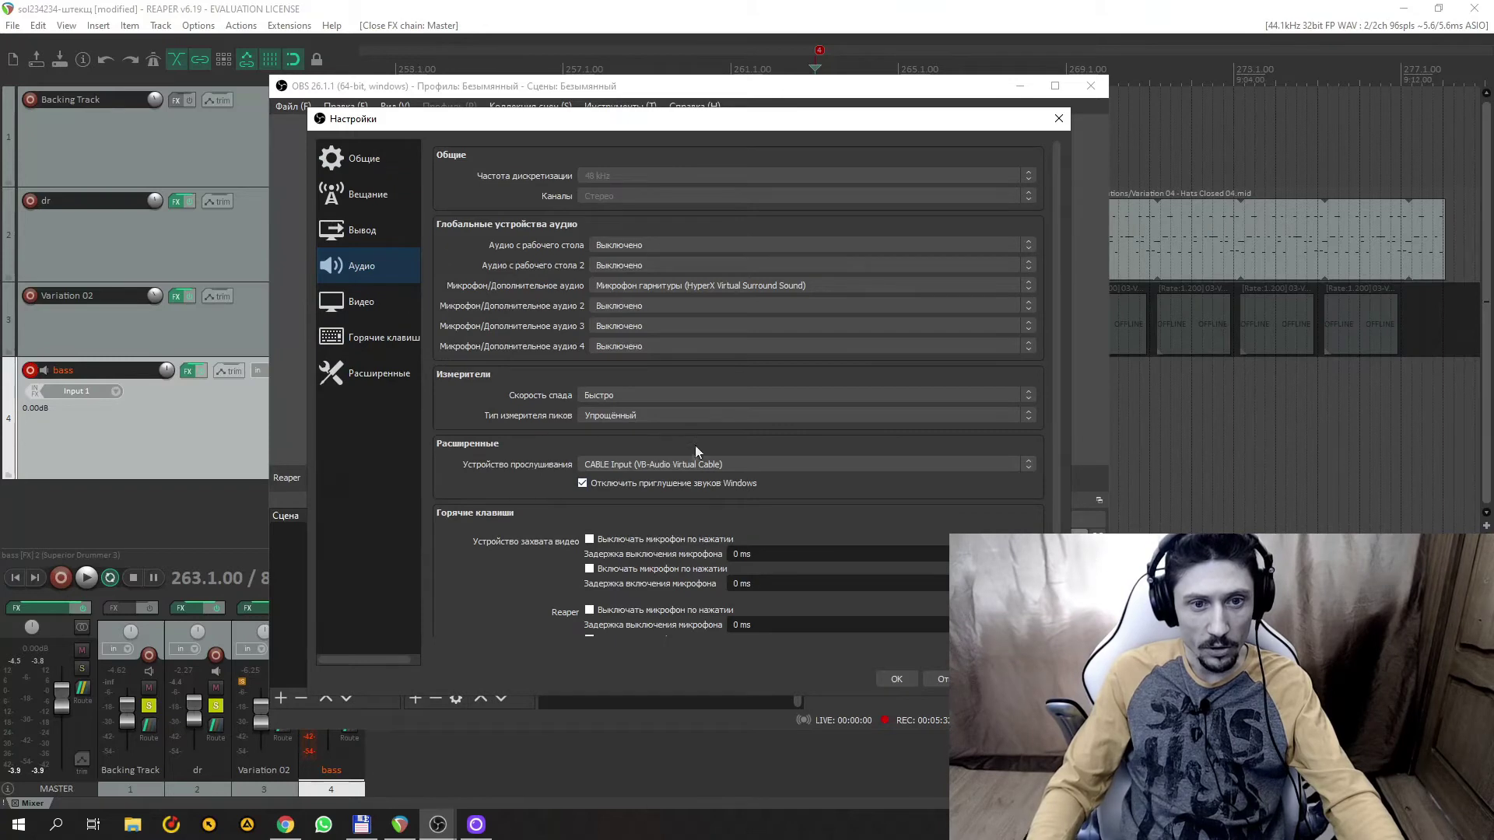
click(642, 464)
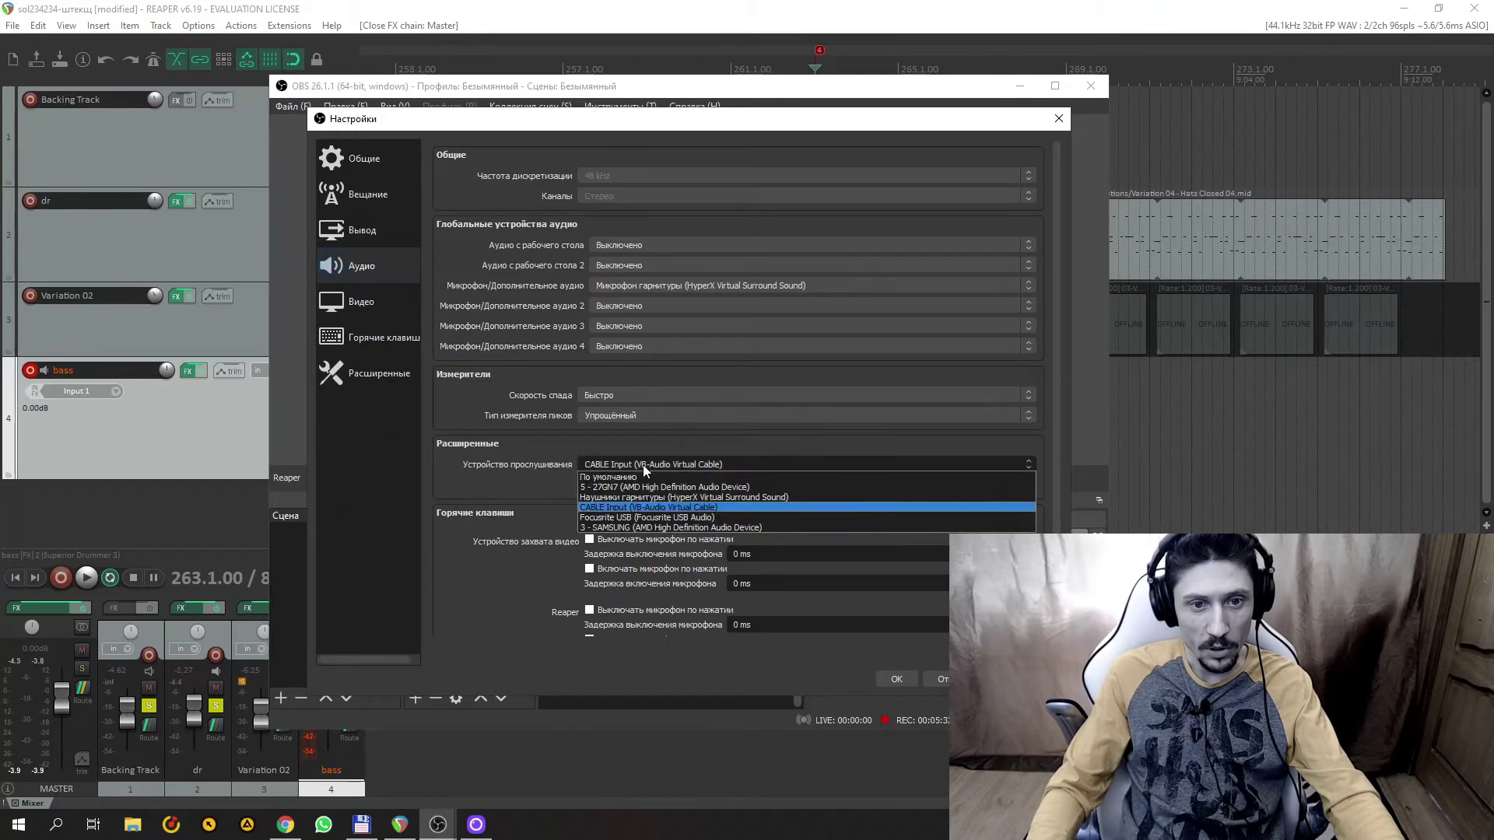
click(640, 507)
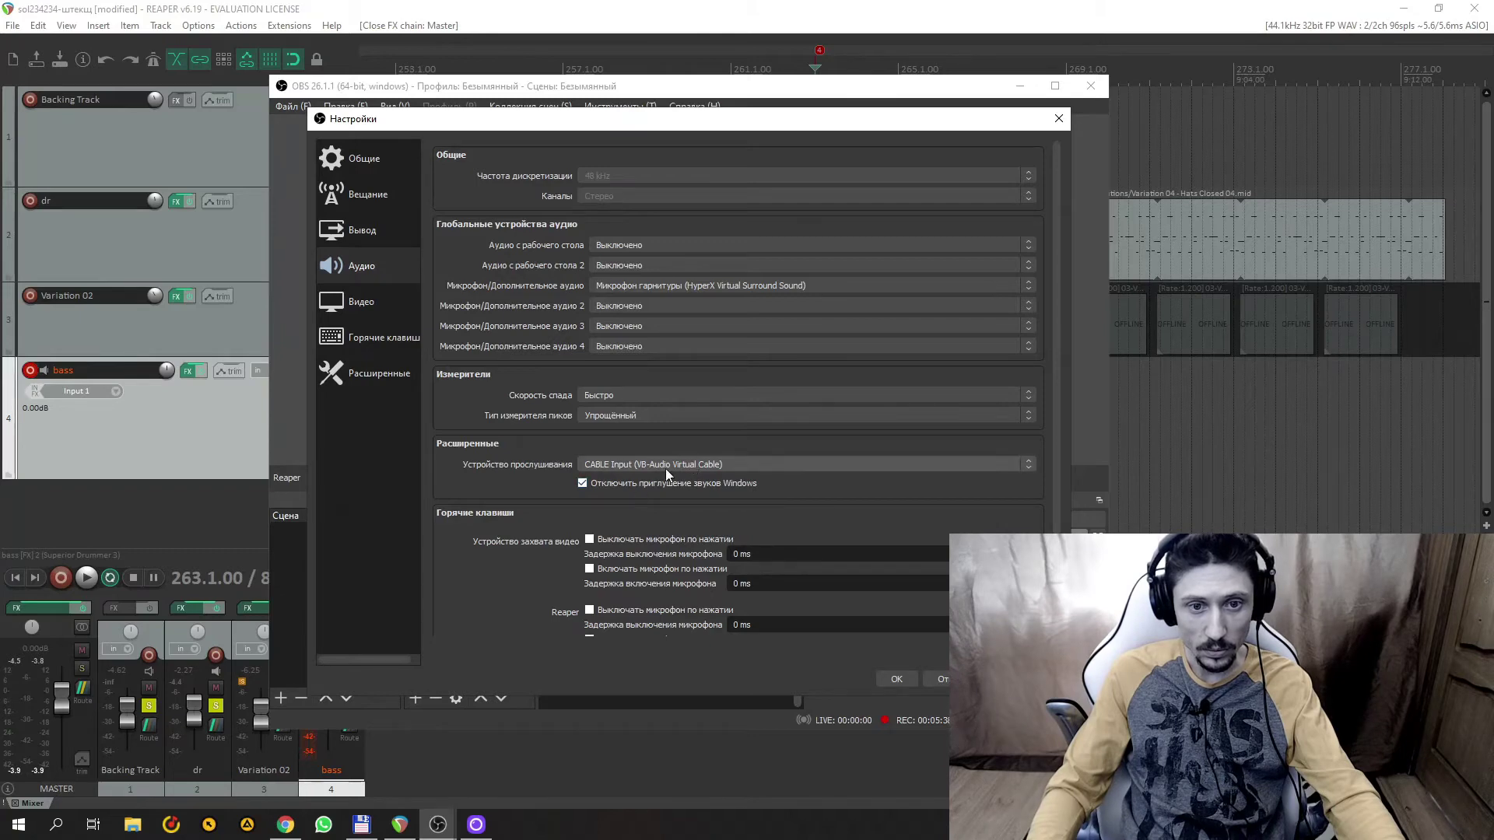
click(895, 679)
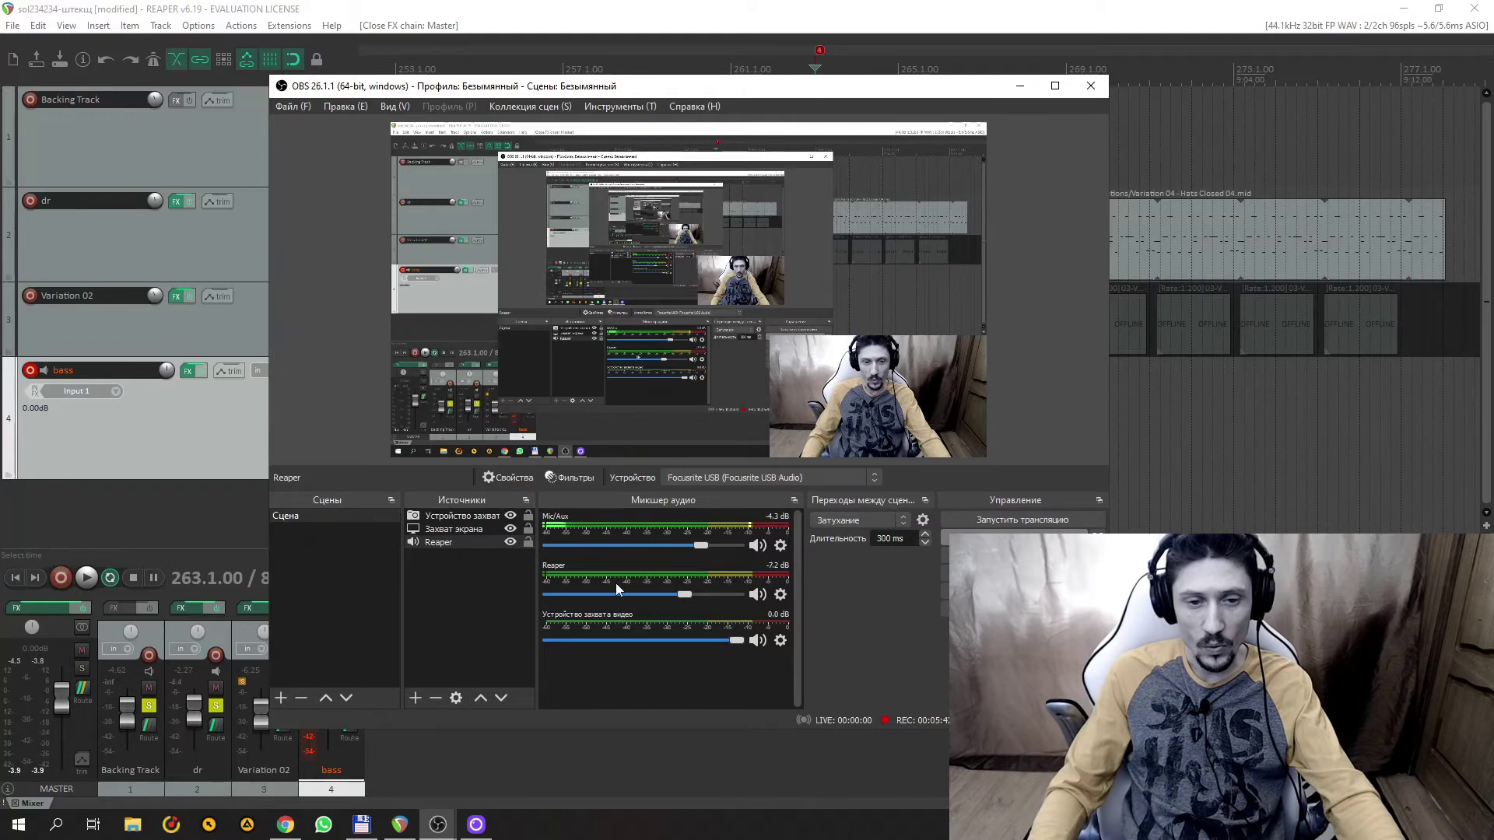
- Switch to REAPER, play the project briefly, and place the edit cursor at 561.1.00 within the backing track
key(alt+Tab)
scroll(918, 311, down, 6)
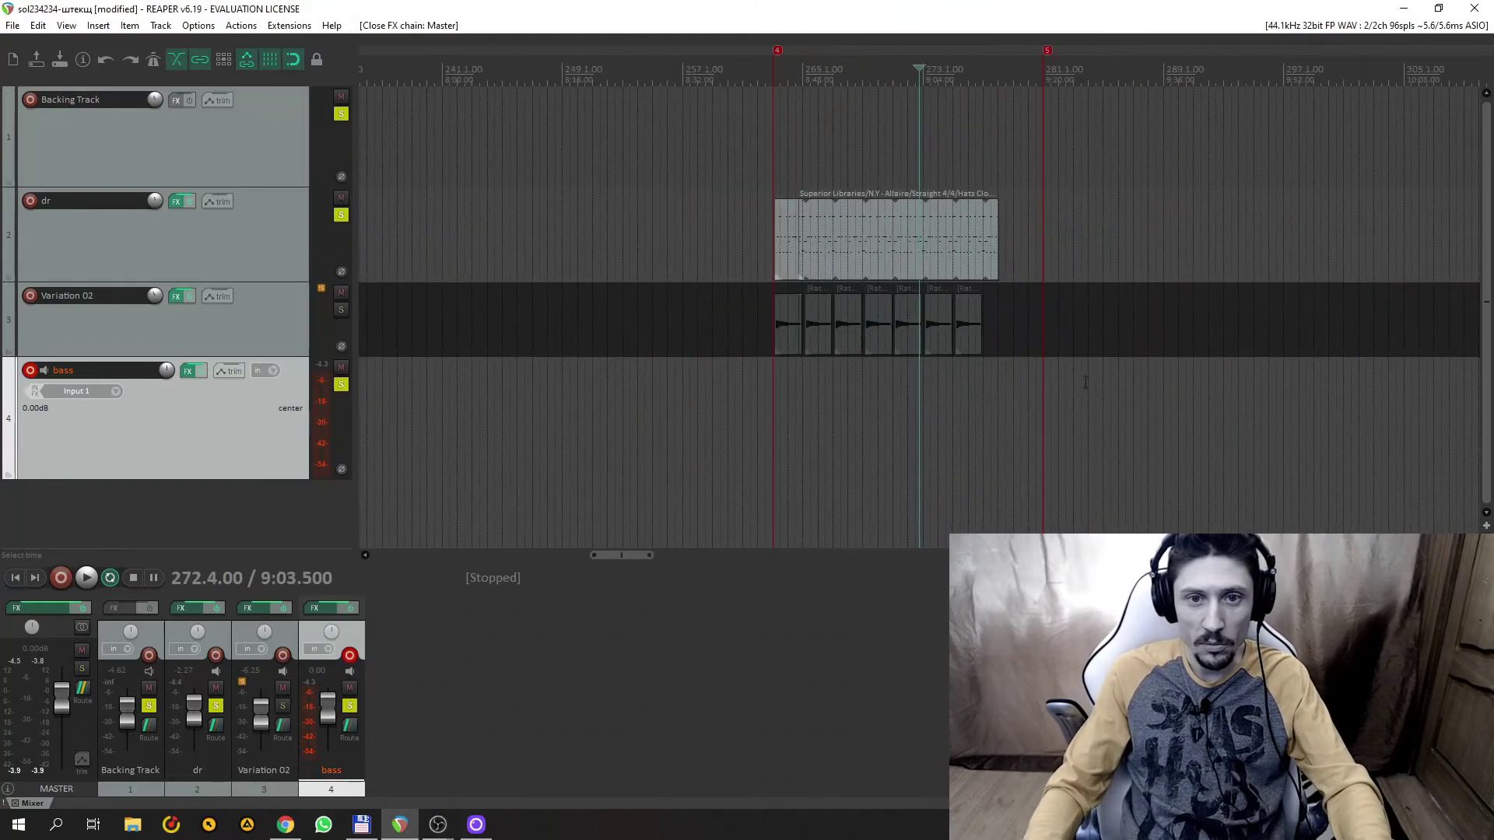
key(space)
scroll(905, 317, down, 5)
click(905, 316)
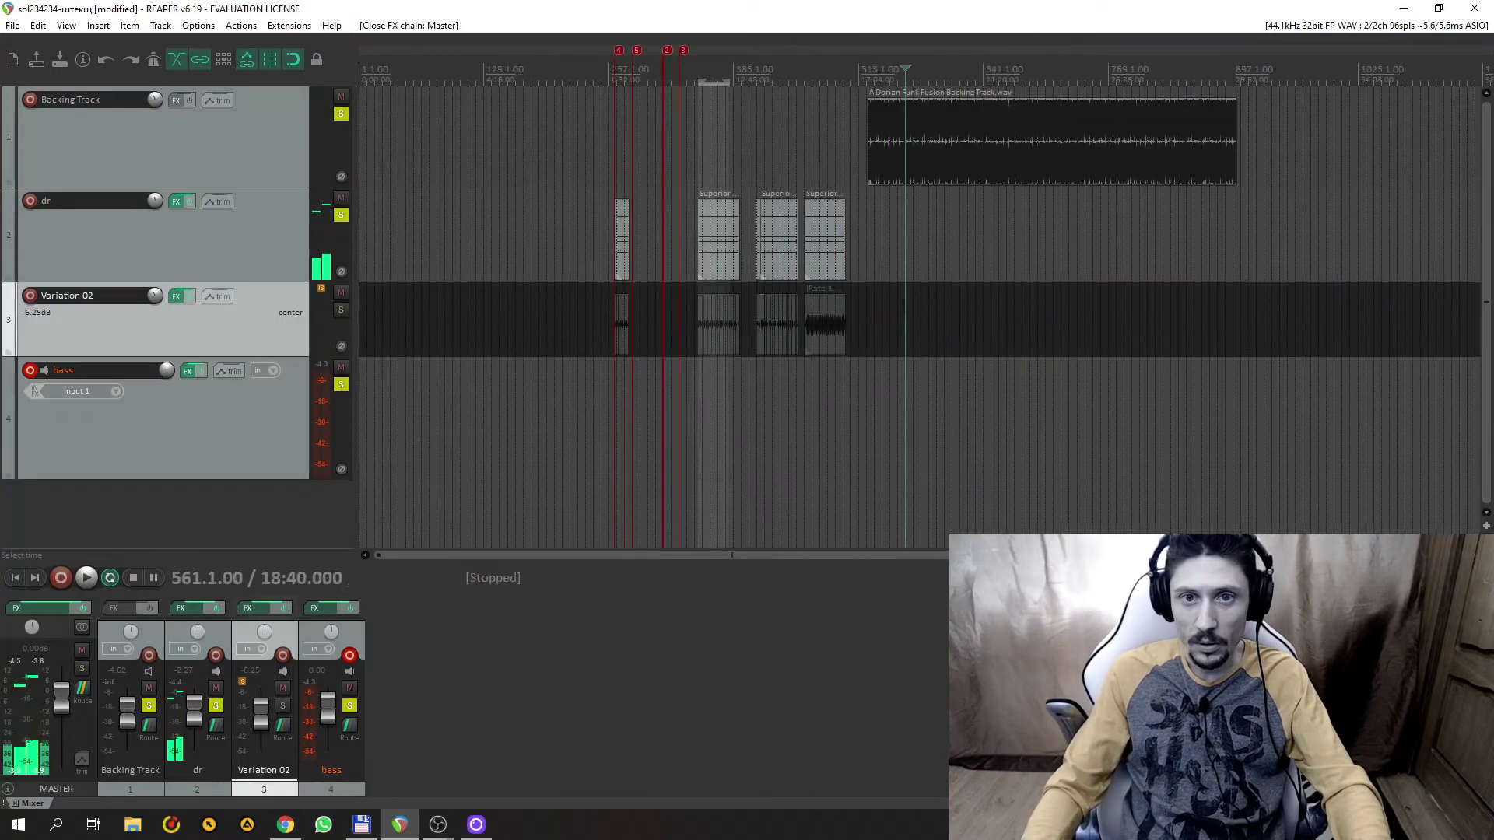
- Minimize REAPER, launch Skype, and open its "Звук и видео" settings
click(1402, 9)
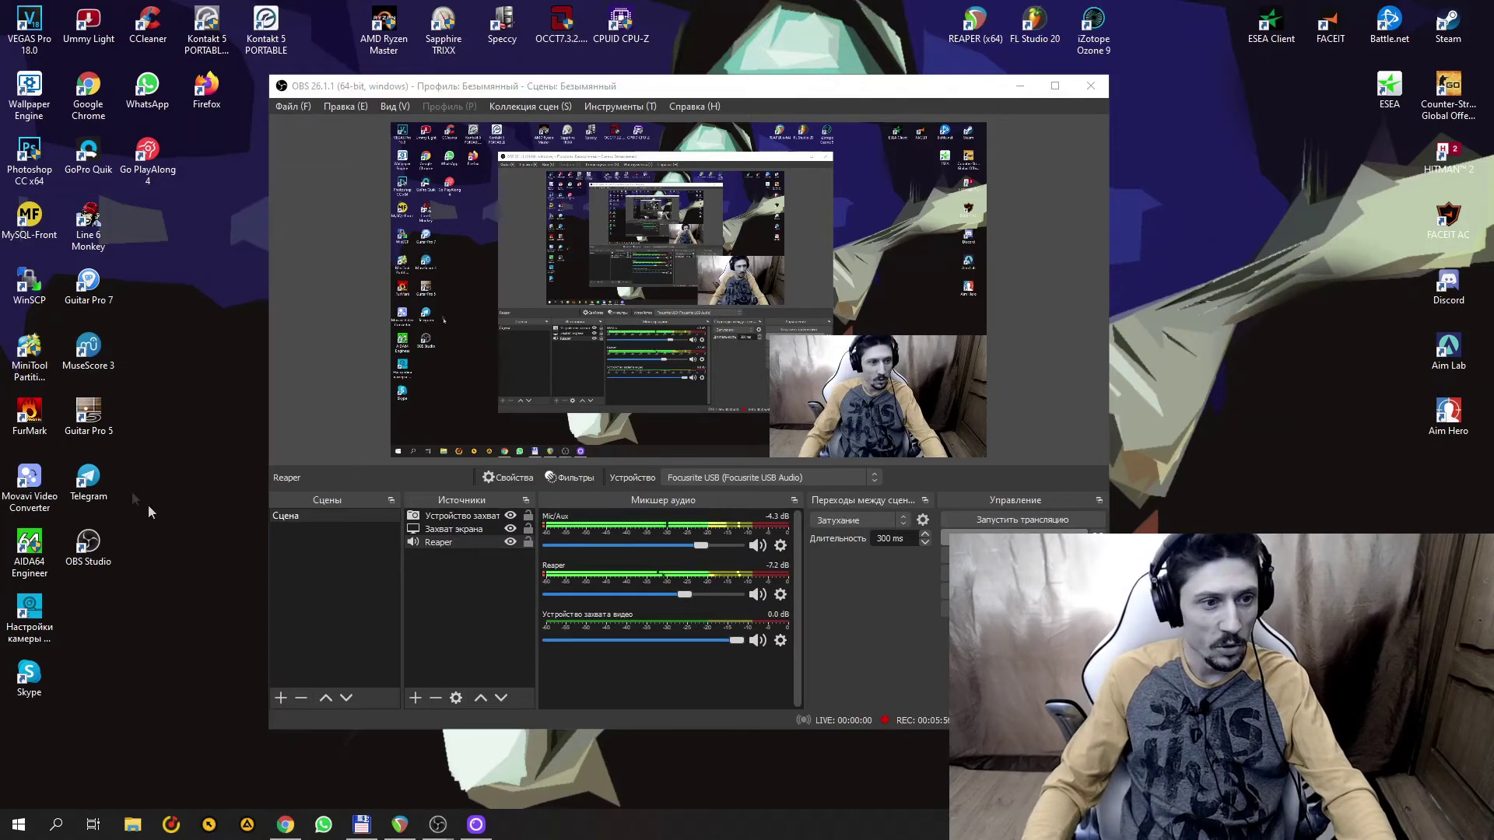
double_click(23, 677)
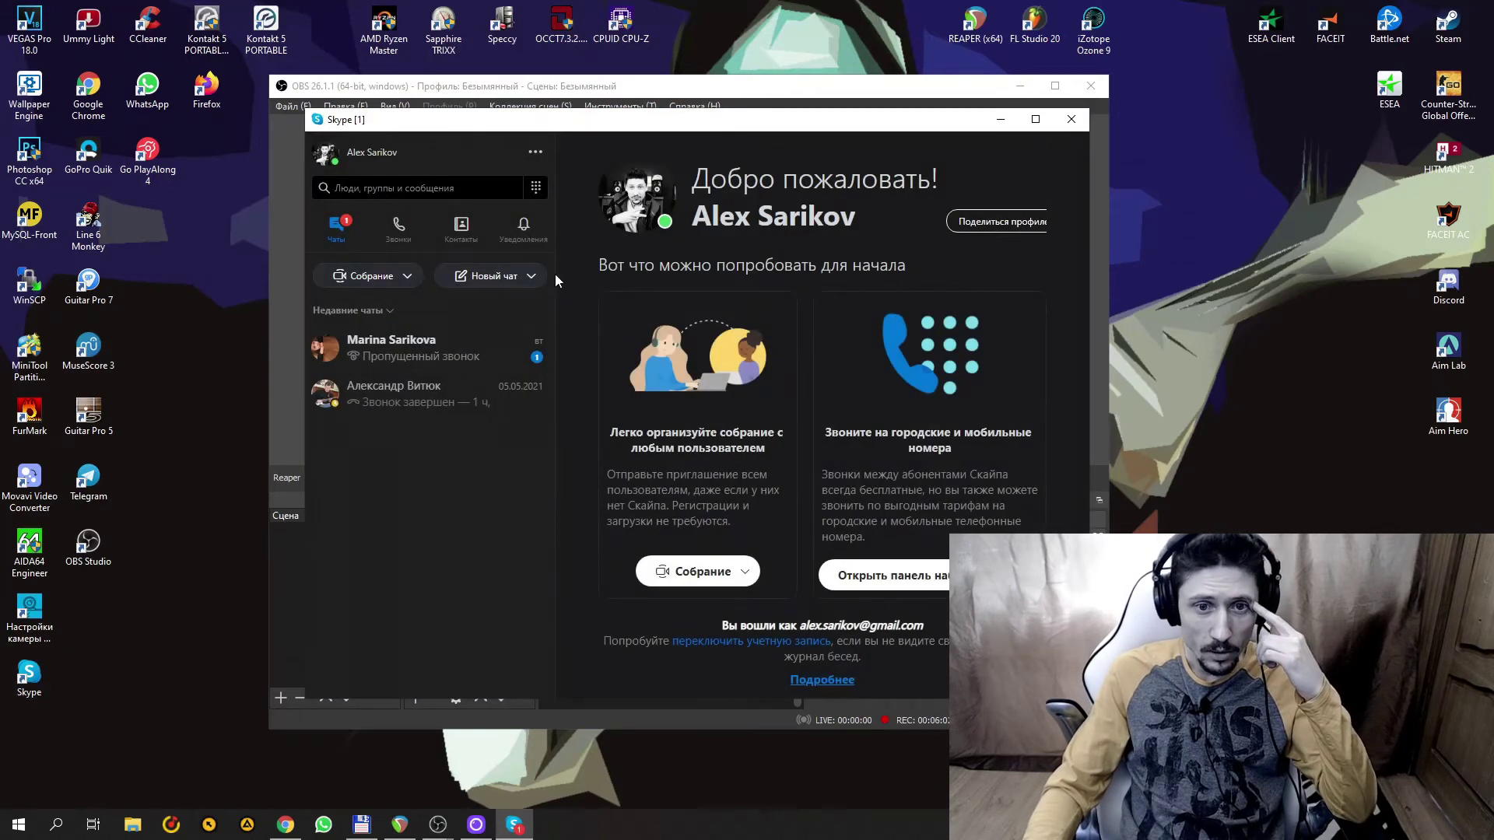
click(537, 156)
click(576, 166)
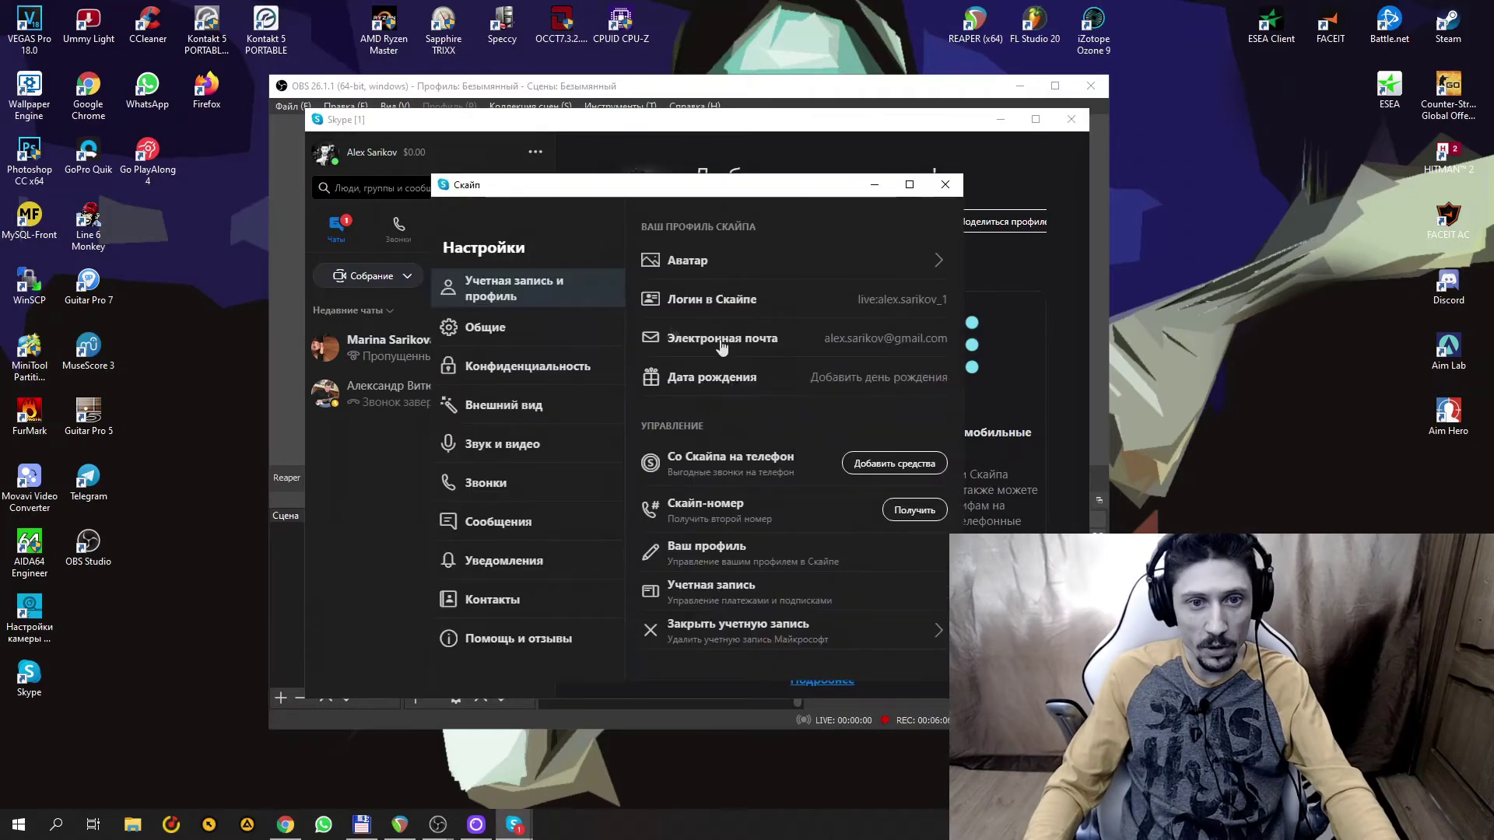
click(536, 458)
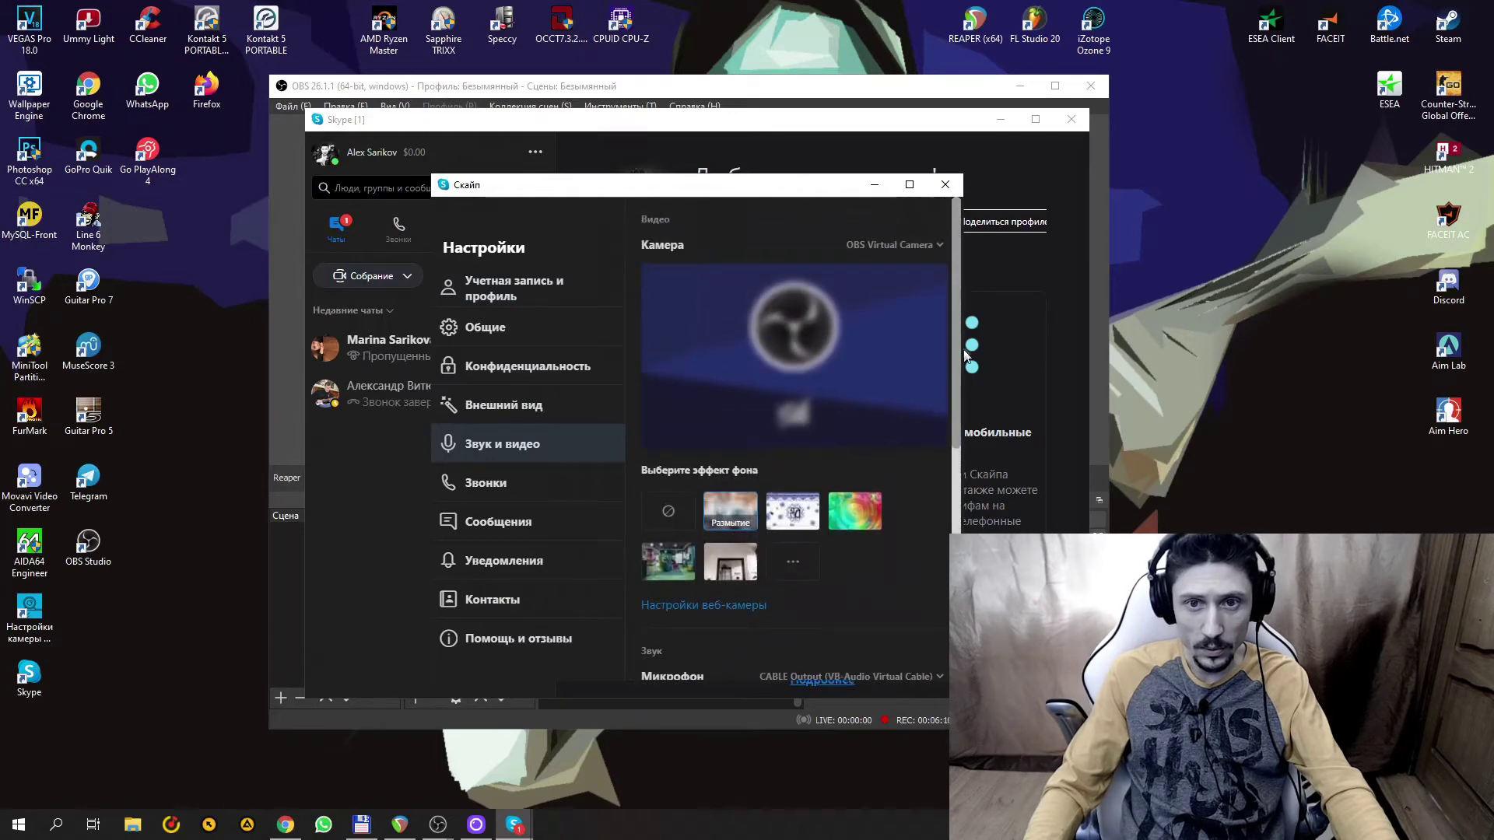
- Review Skype's camera selection and set its microphone to CABLE Output (VB-Audio Virtual Cable)
click(918, 246)
click(918, 249)
drag(956, 327, 970, 474)
click(868, 393)
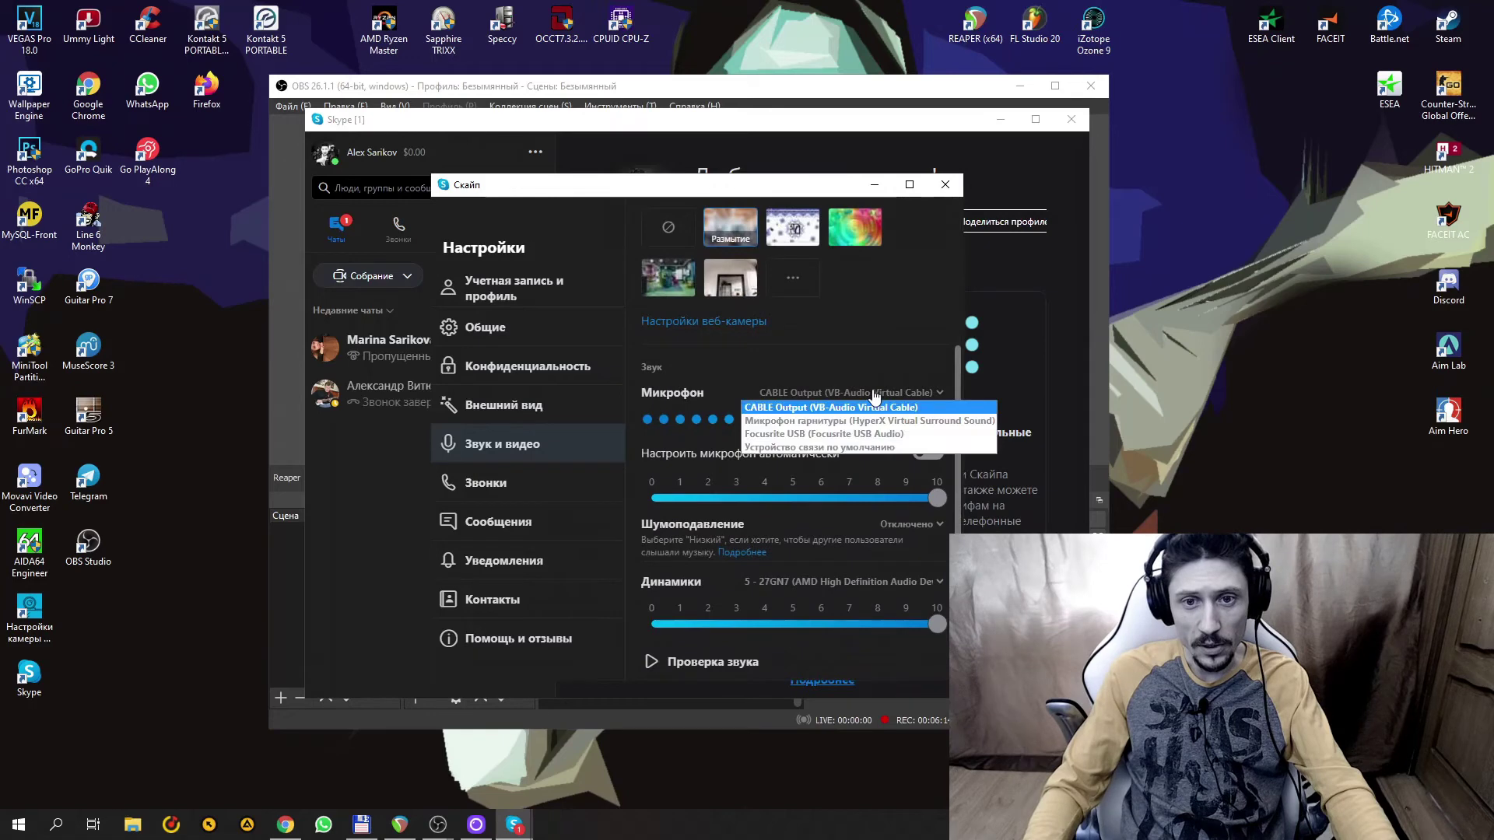
click(809, 409)
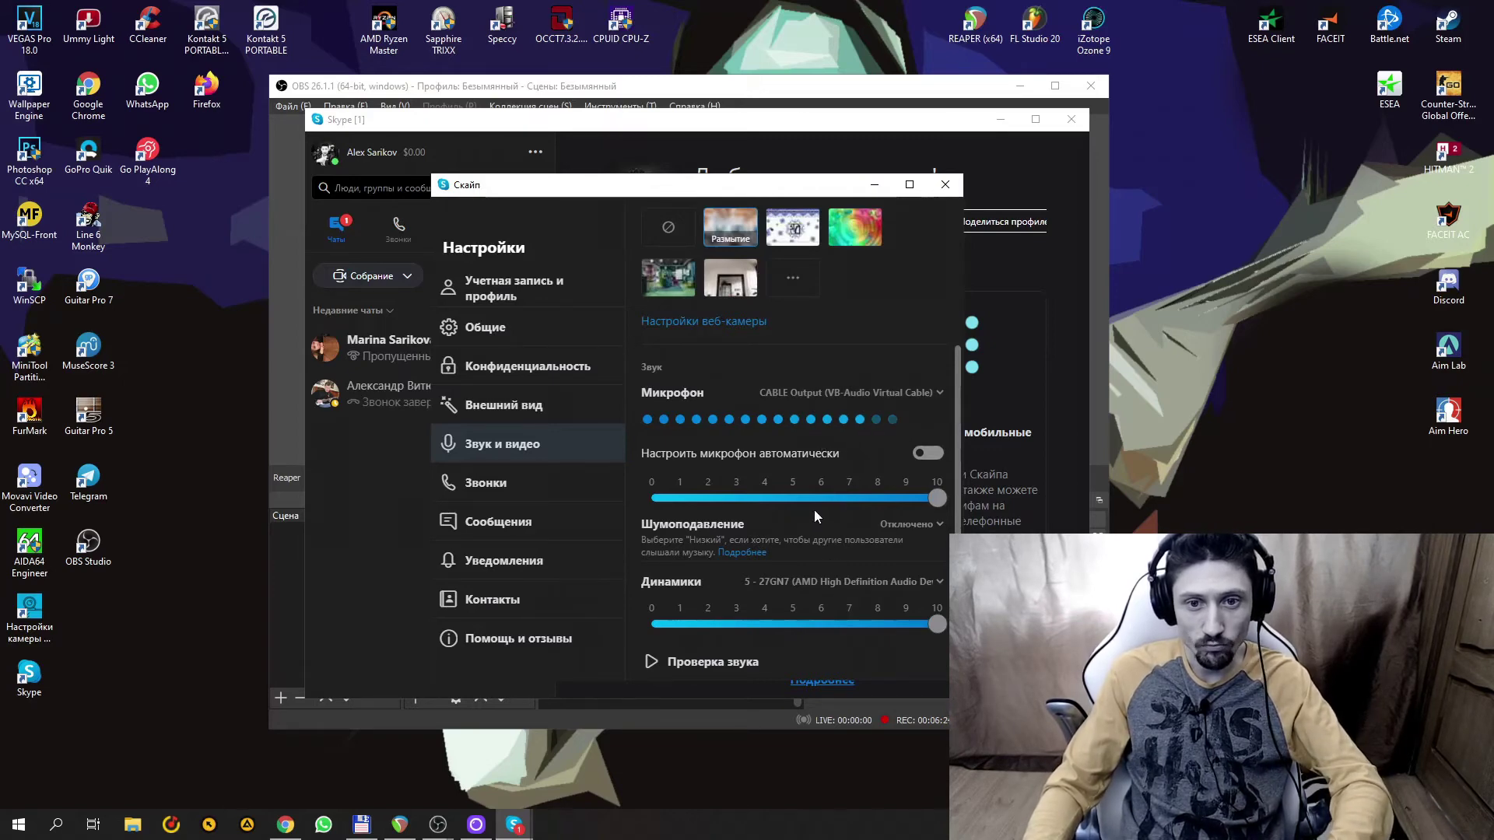
- Play the backing track in REAPER, check the microphone level in Skype's sound settings during playback, and stop the project
click(400, 825)
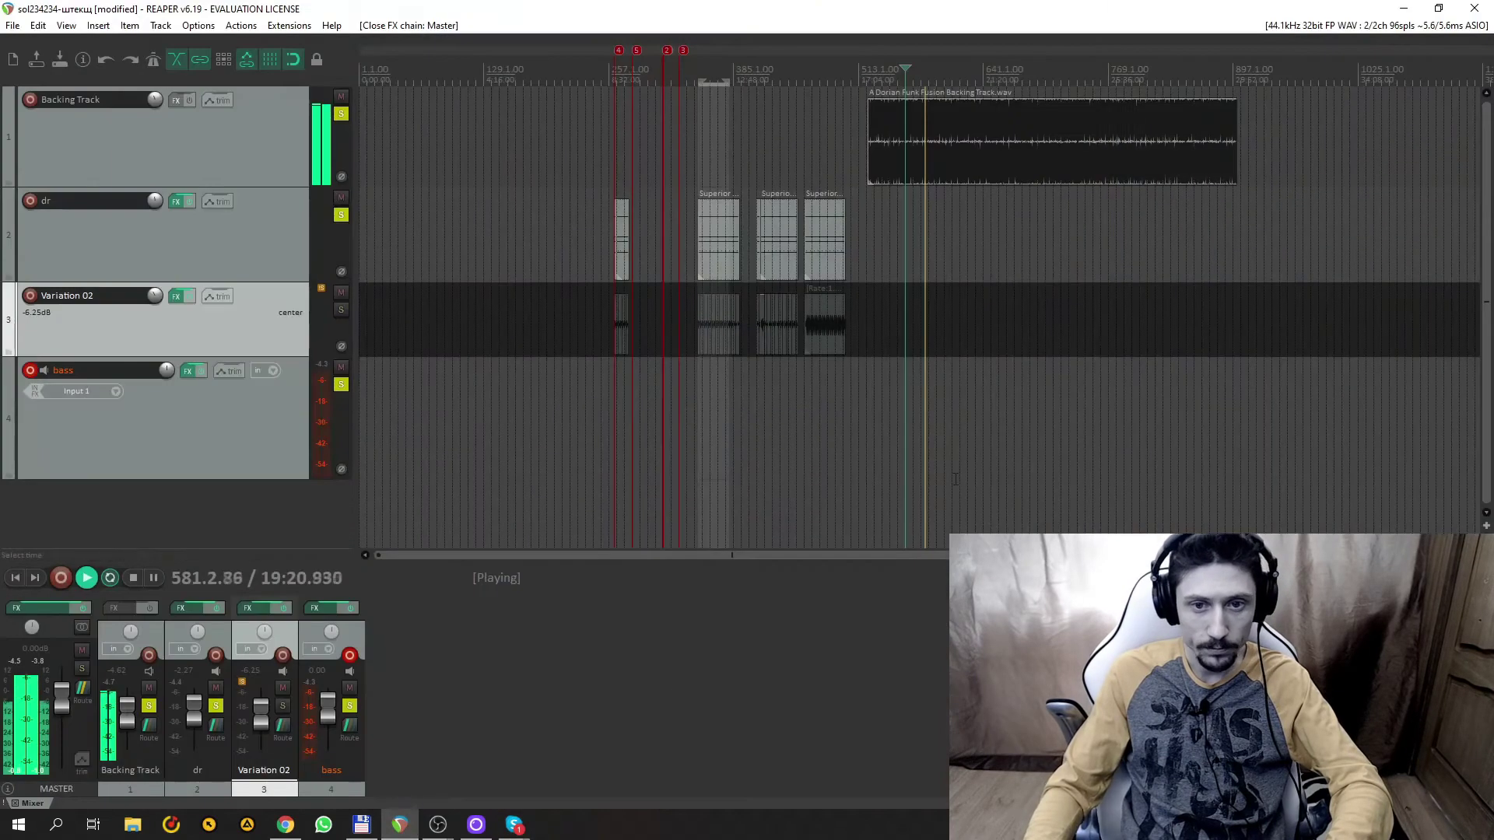
click(514, 827)
click(506, 770)
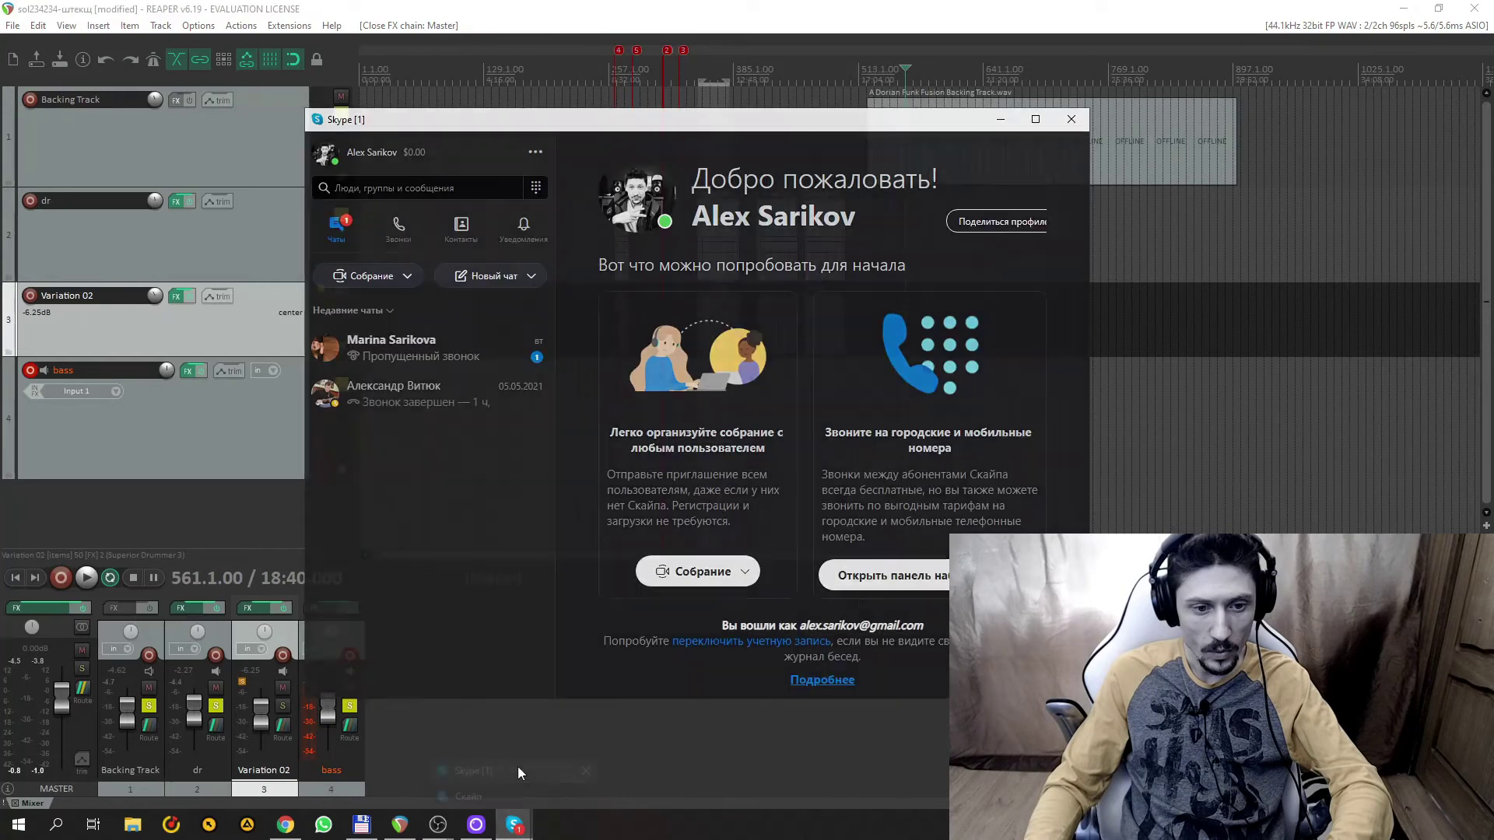
click(519, 795)
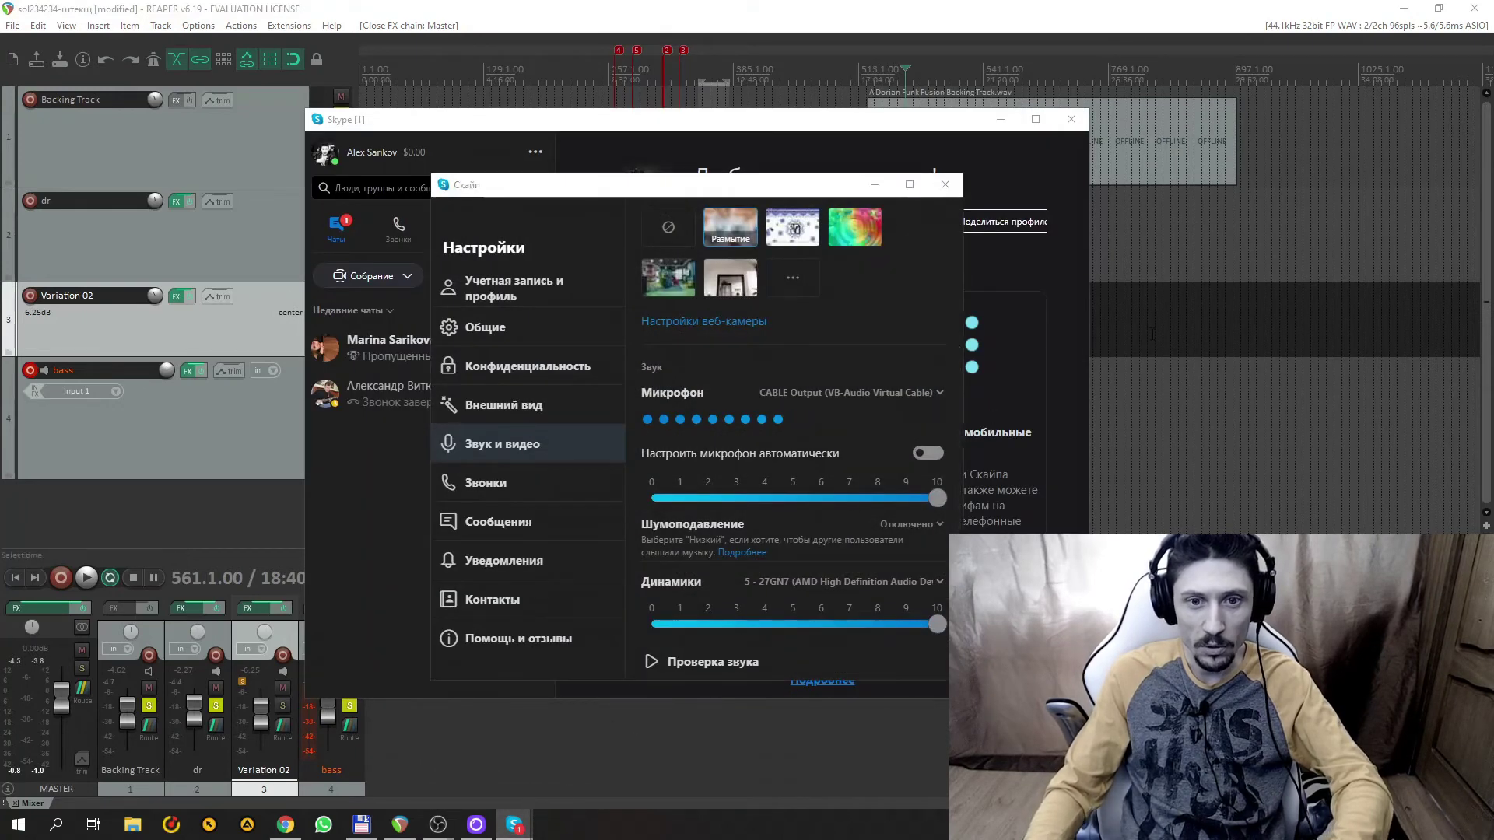
click(399, 825)
mouse_move(513, 824)
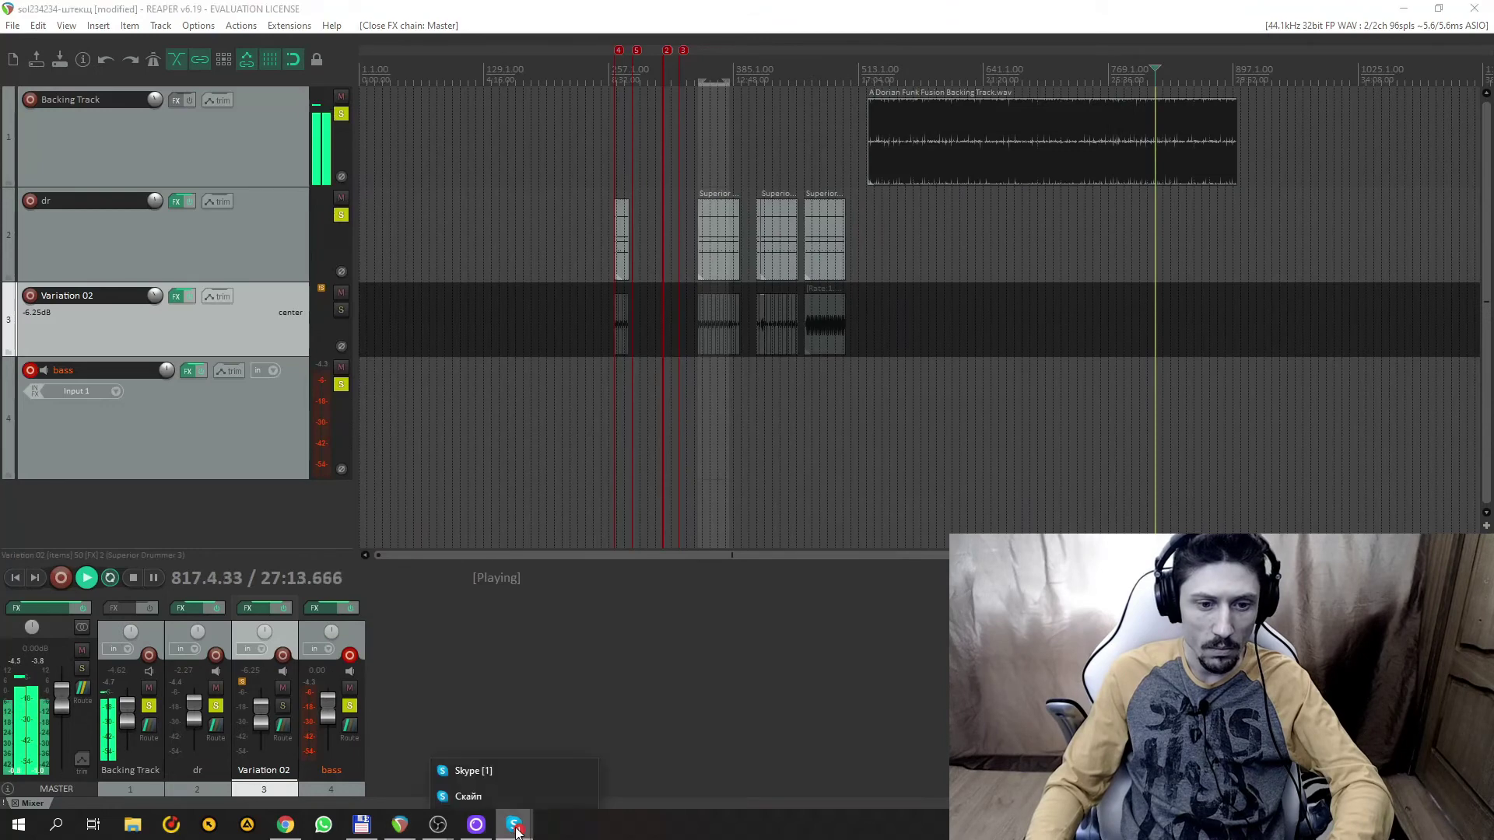
click(519, 793)
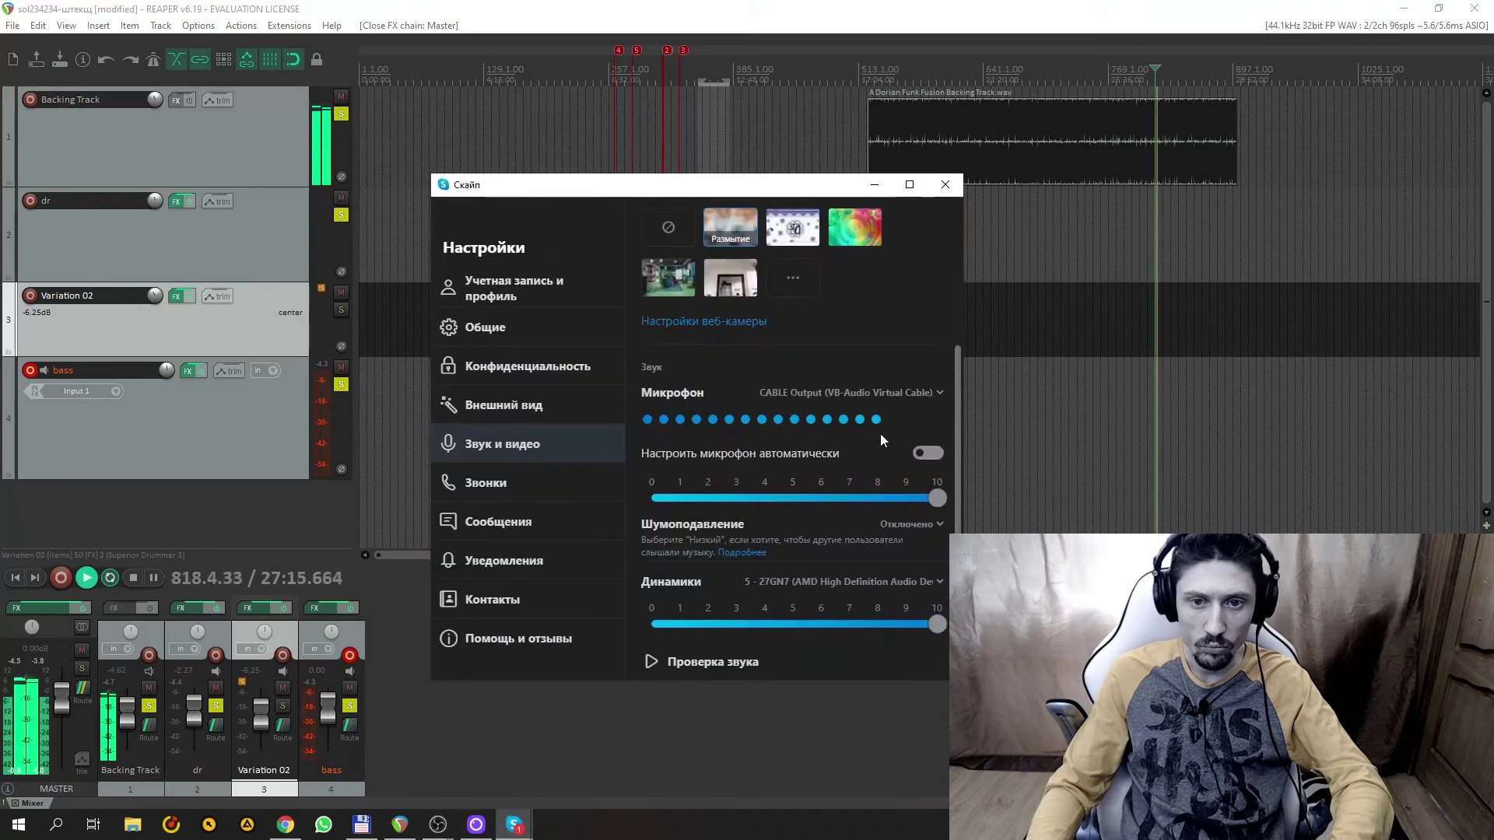
click(1014, 233)
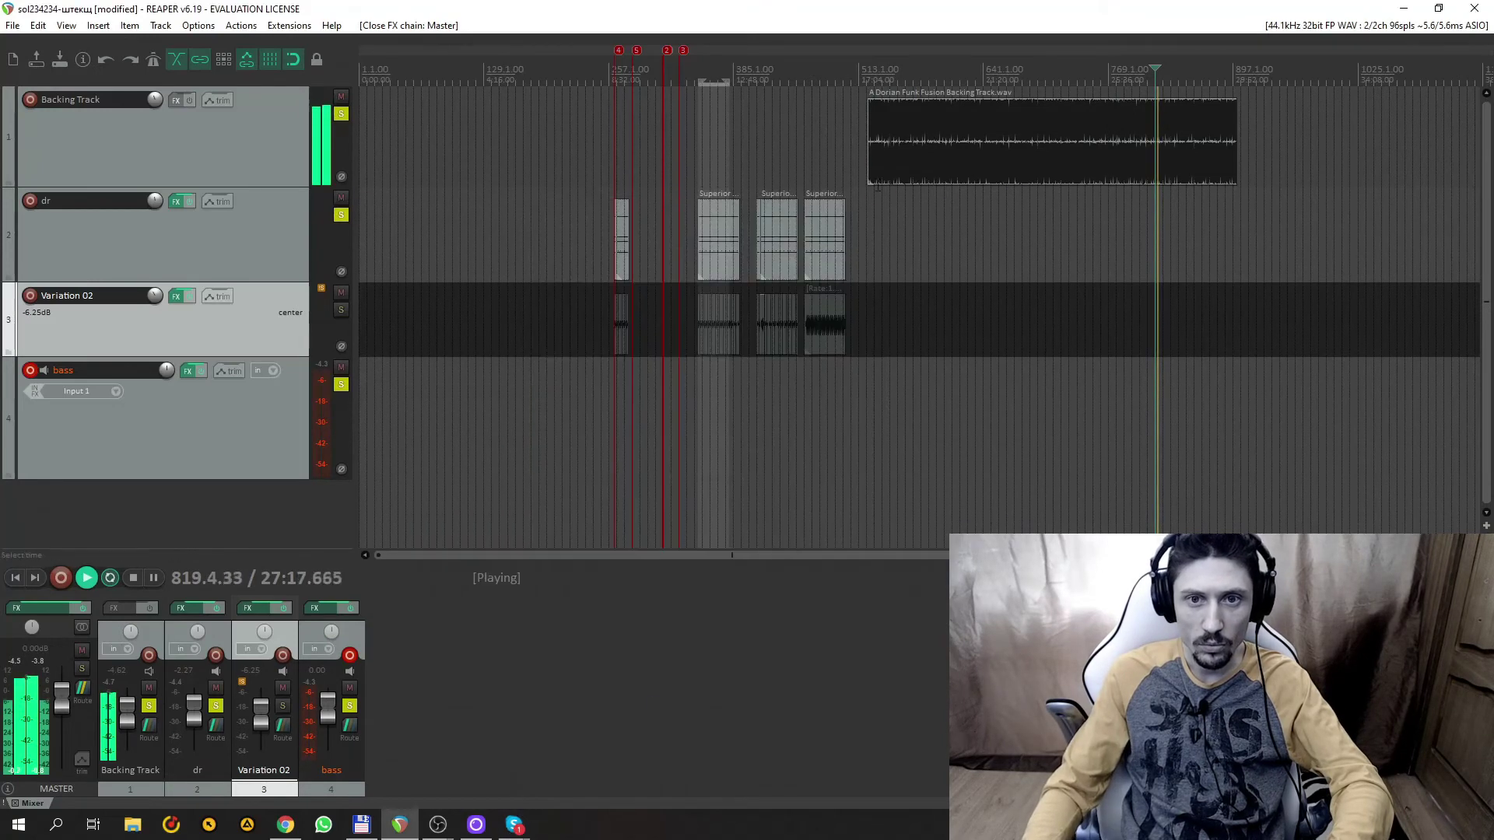
key(space)
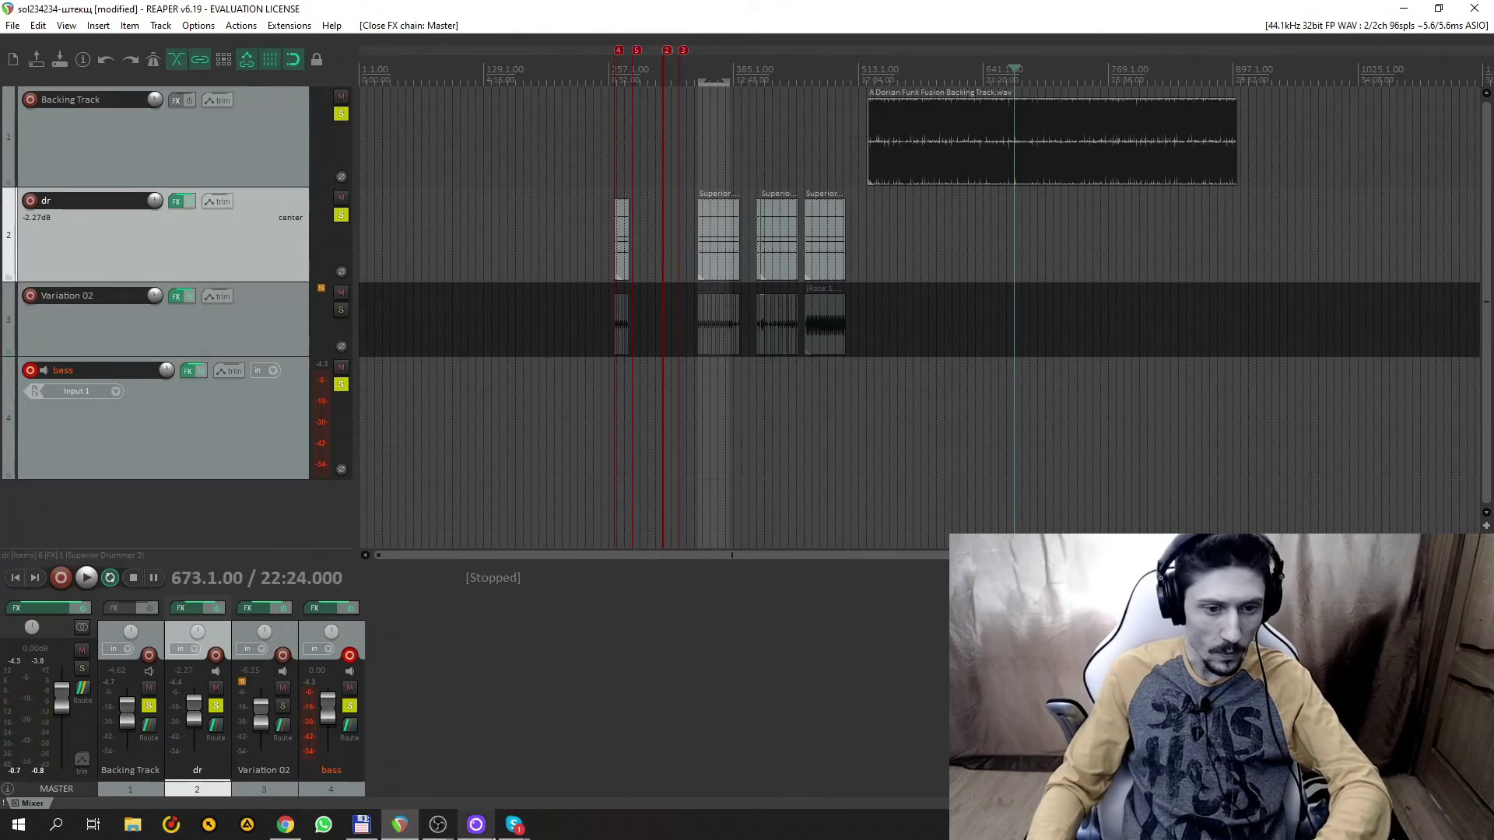
- Close both Skype windows, return to OBS Studio, and shift its window slightly
mouse_move(513, 824)
click(586, 797)
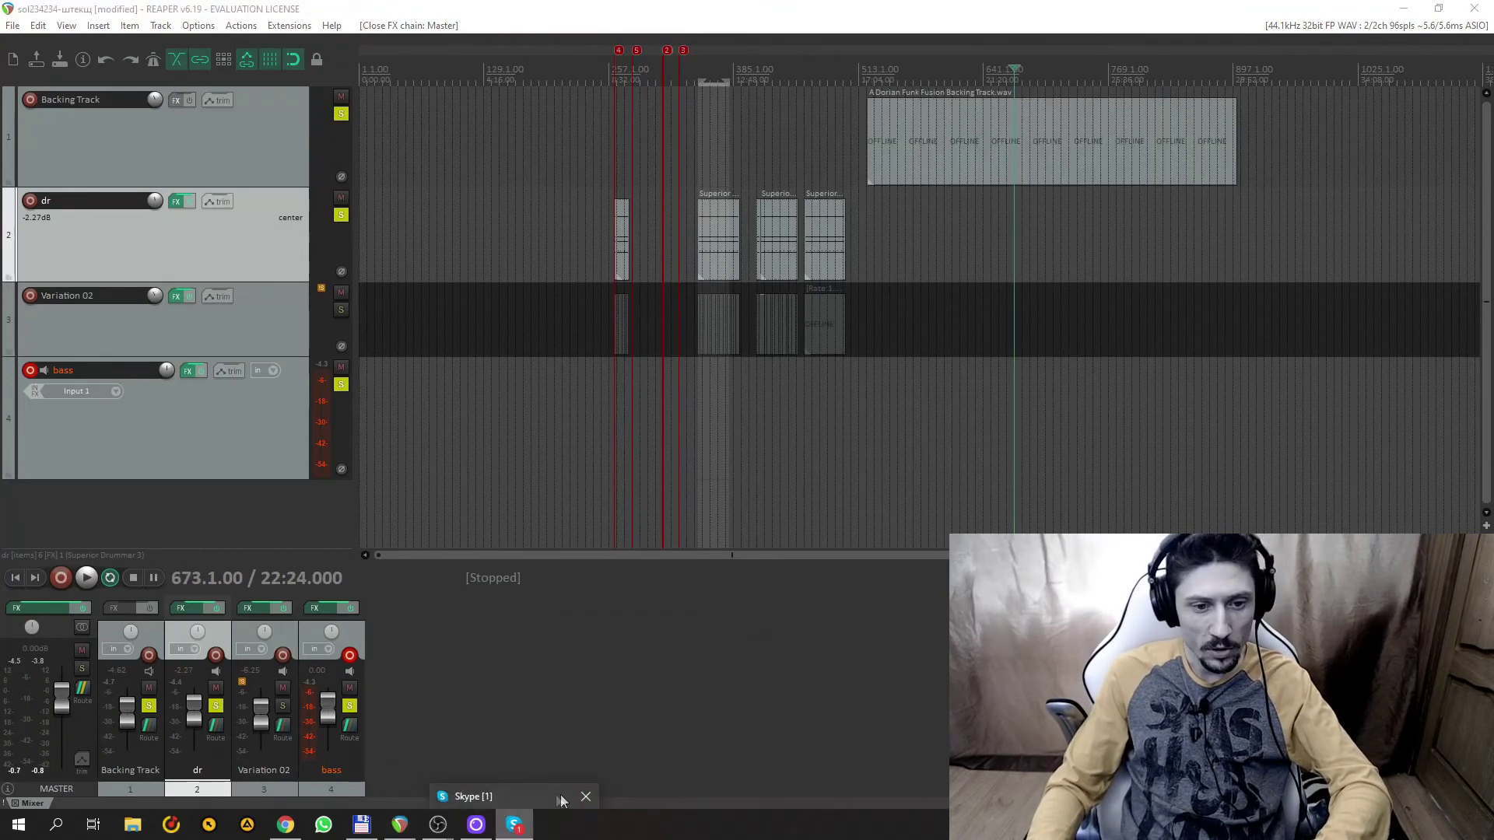
click(586, 796)
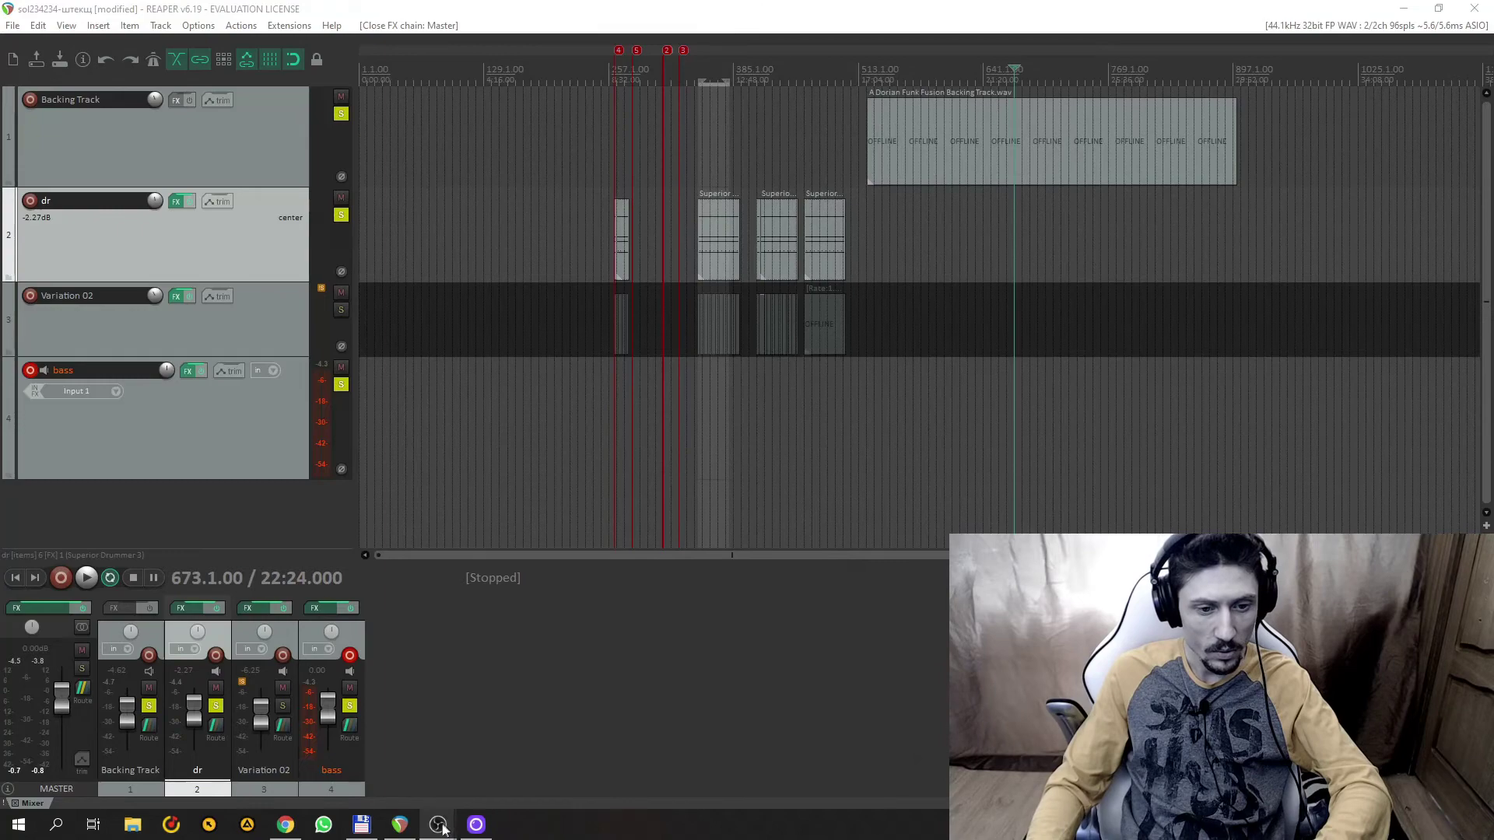
mouse_move(438, 824)
click(452, 772)
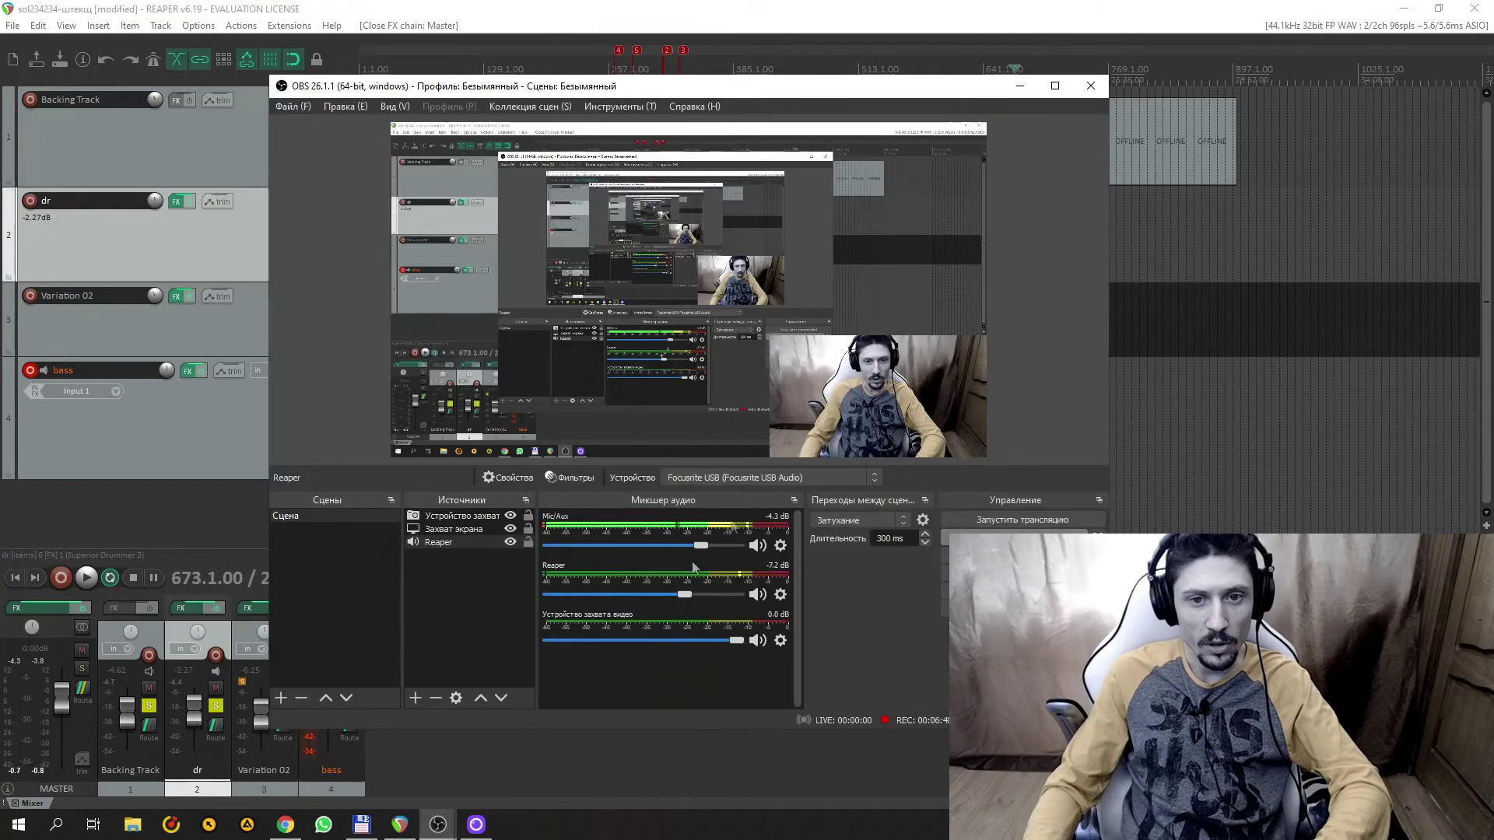
mouse_move(934, 90)
mouse_down()
mouse_move(870, 84)
mouse_move(911, 95)
mouse_up()
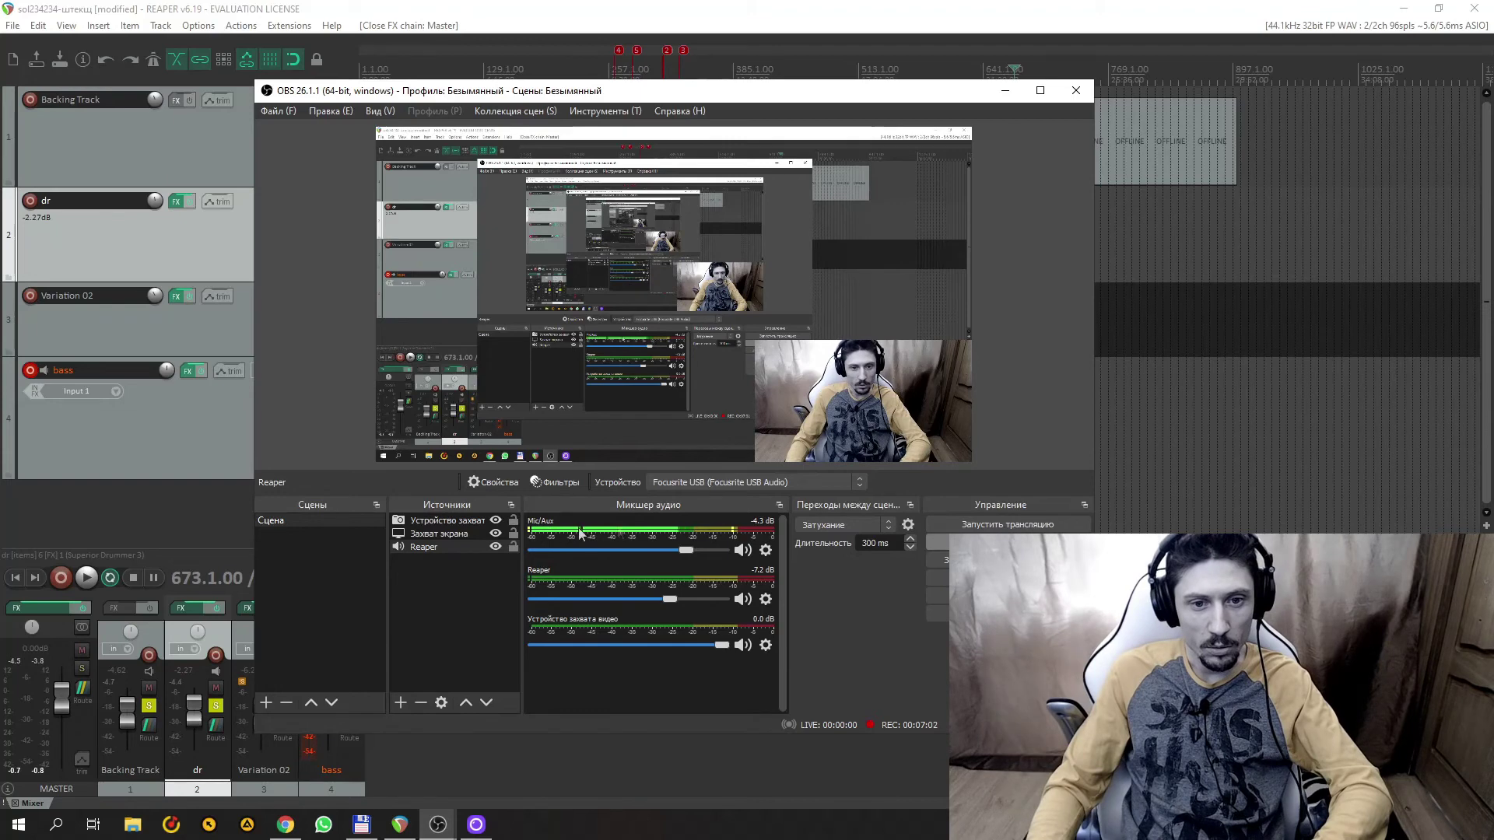
- Review the microphone and monitoring devices in the OBS audio settings, close them, and select the webcam source in the preview
right_click(626, 678)
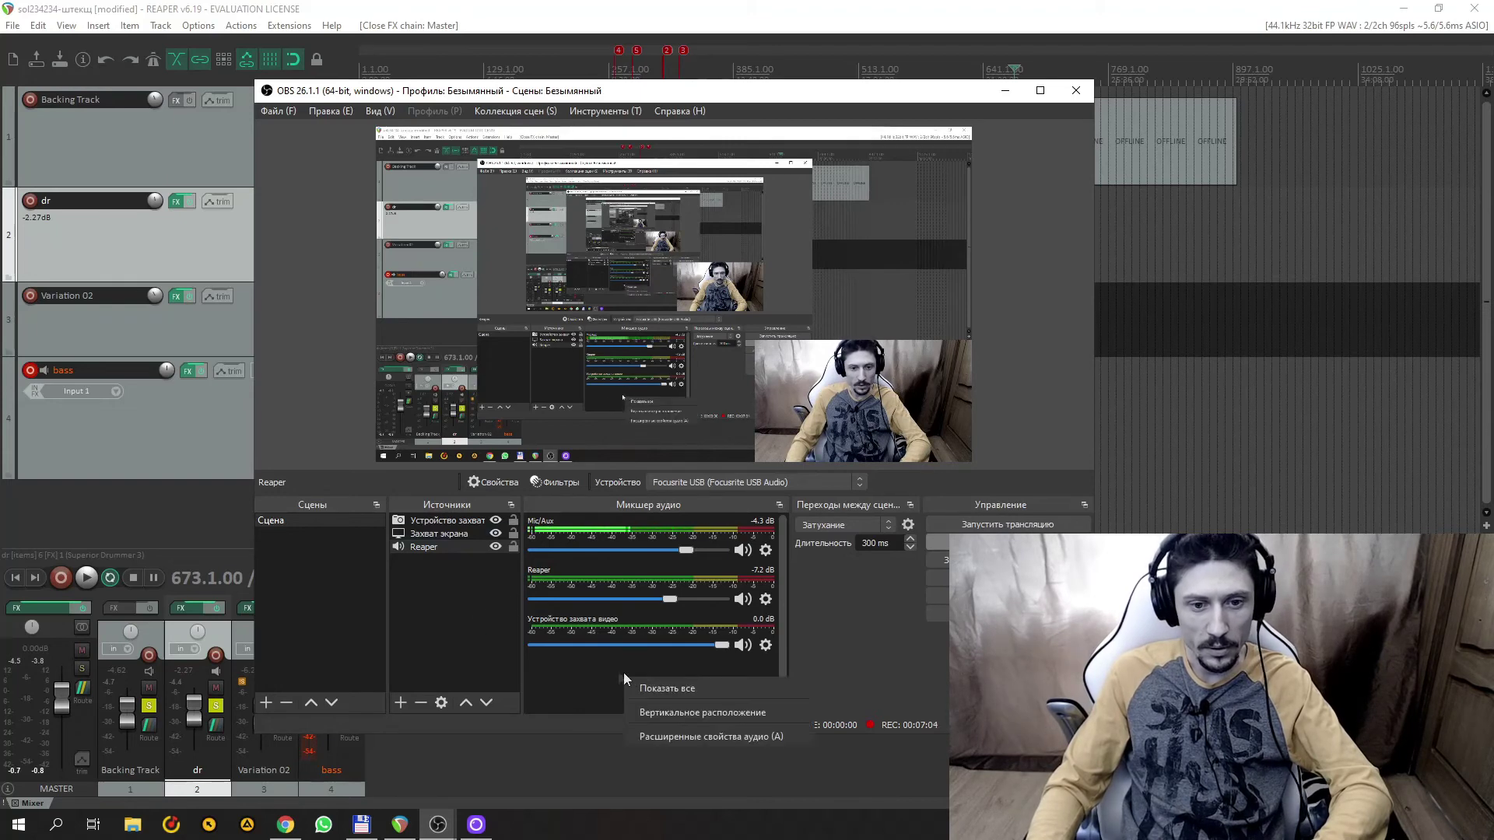
click(1008, 596)
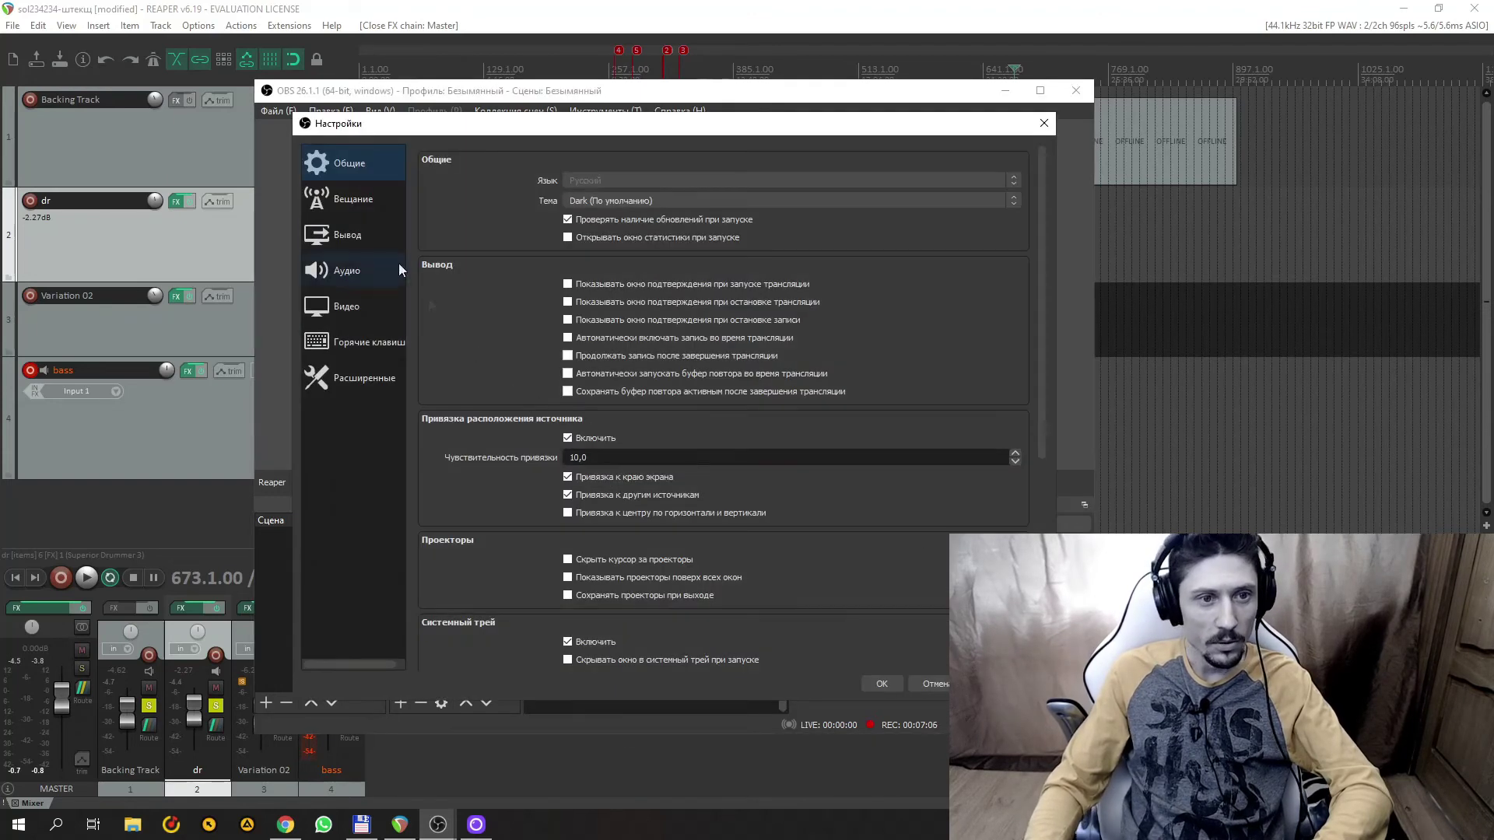
click(366, 271)
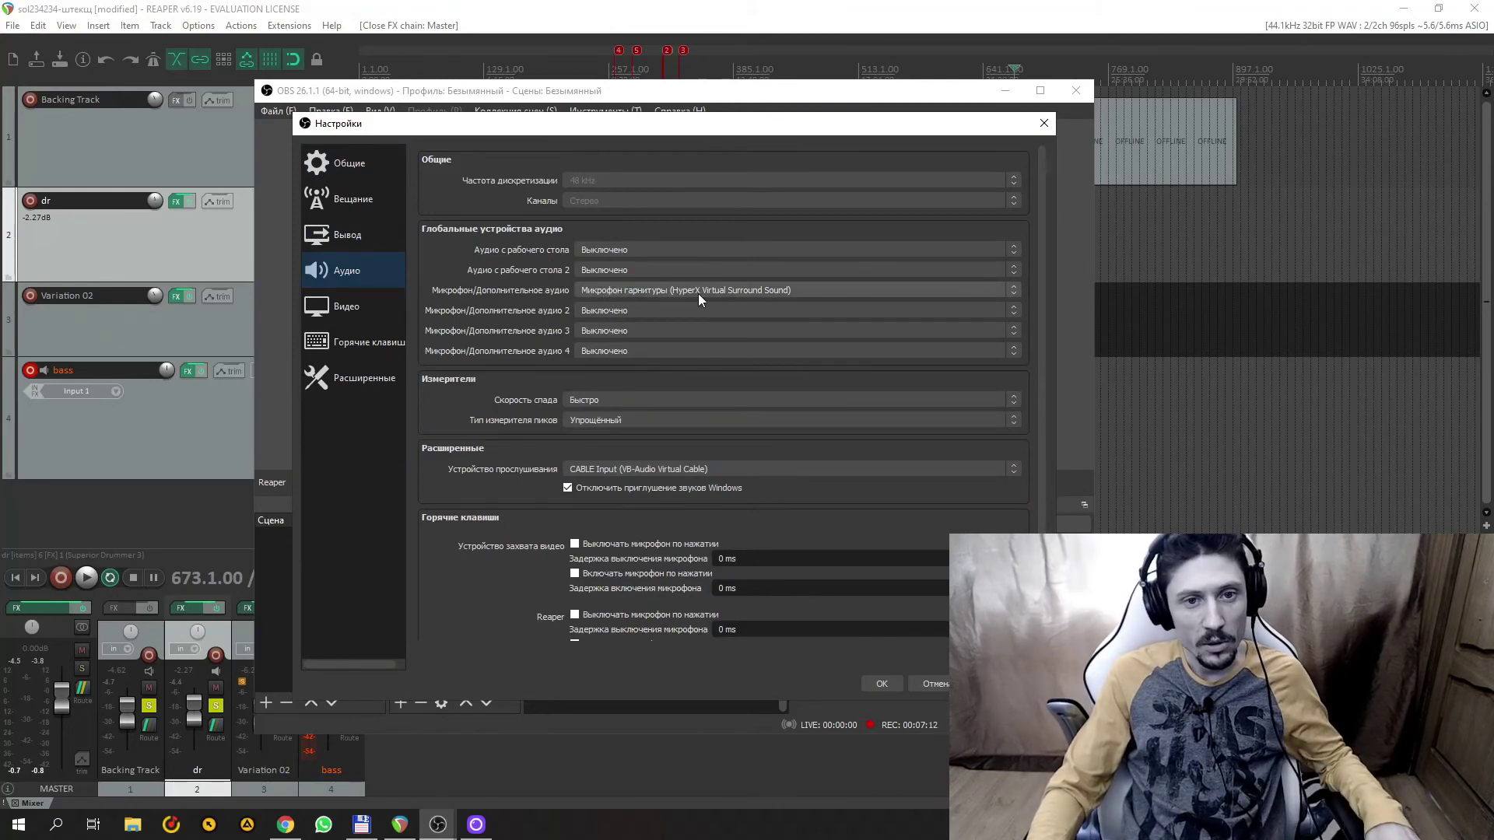
click(881, 683)
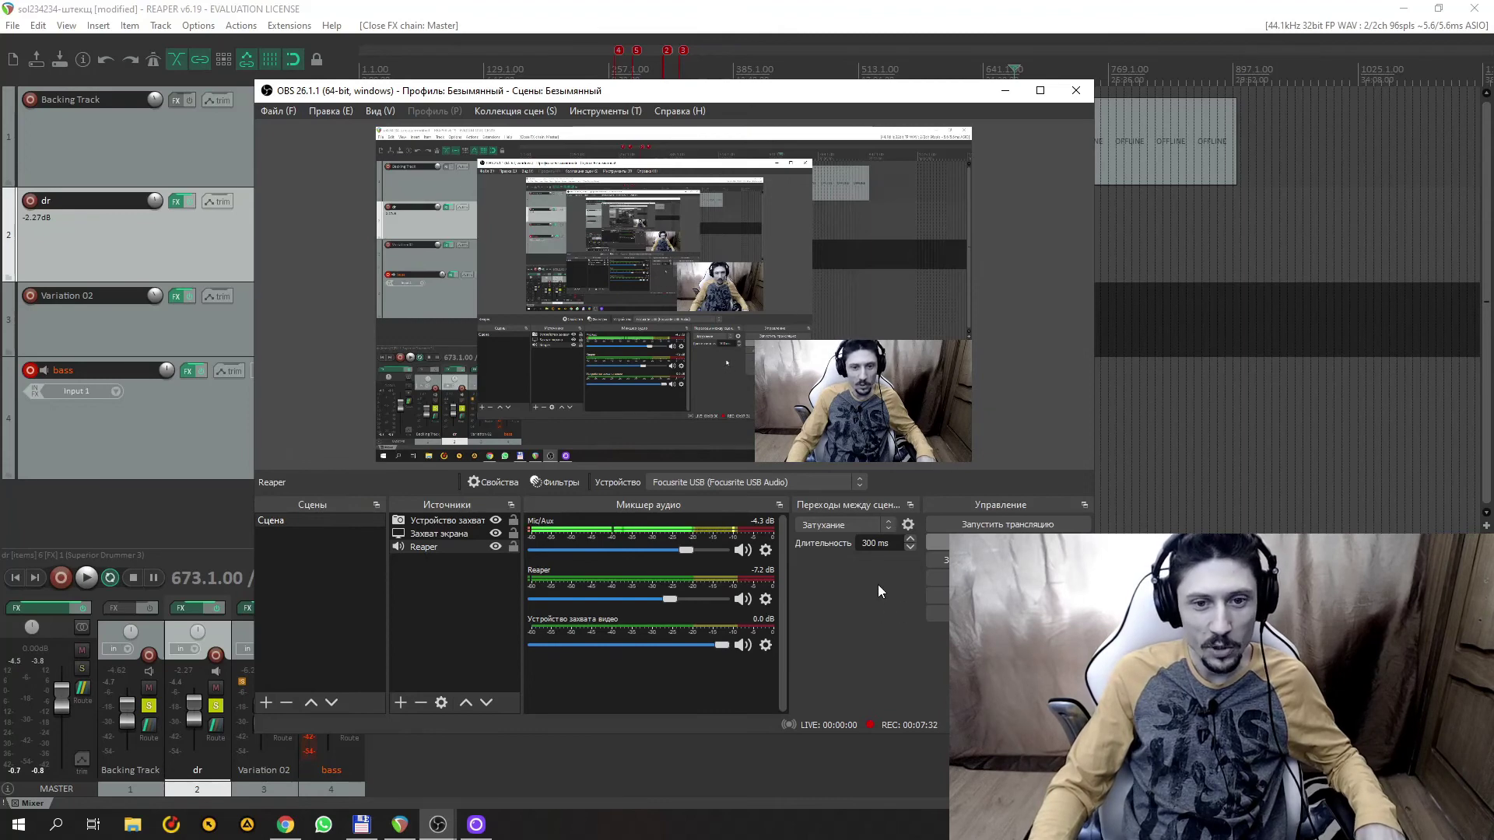
click(859, 430)
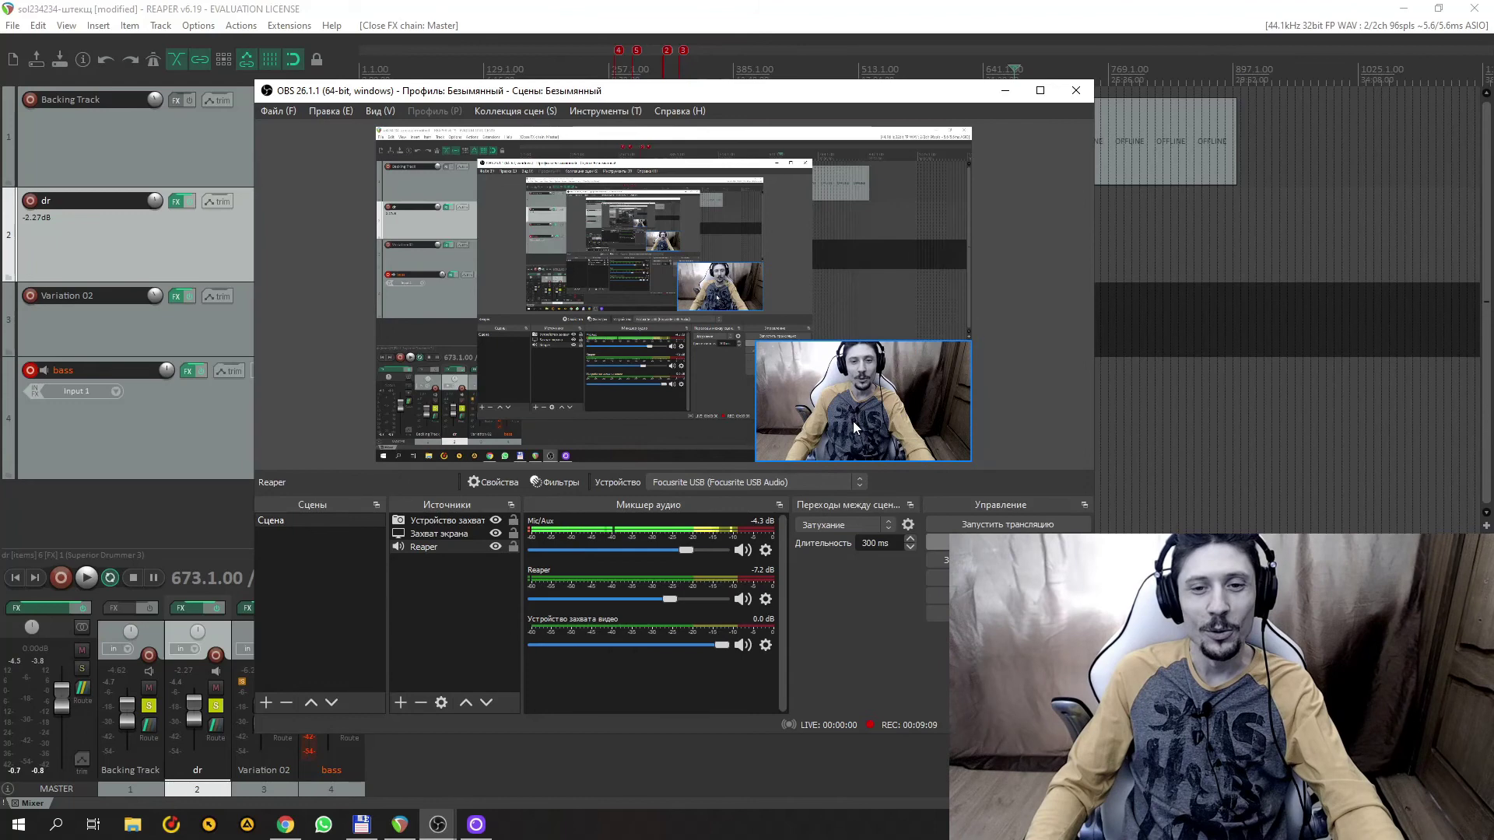